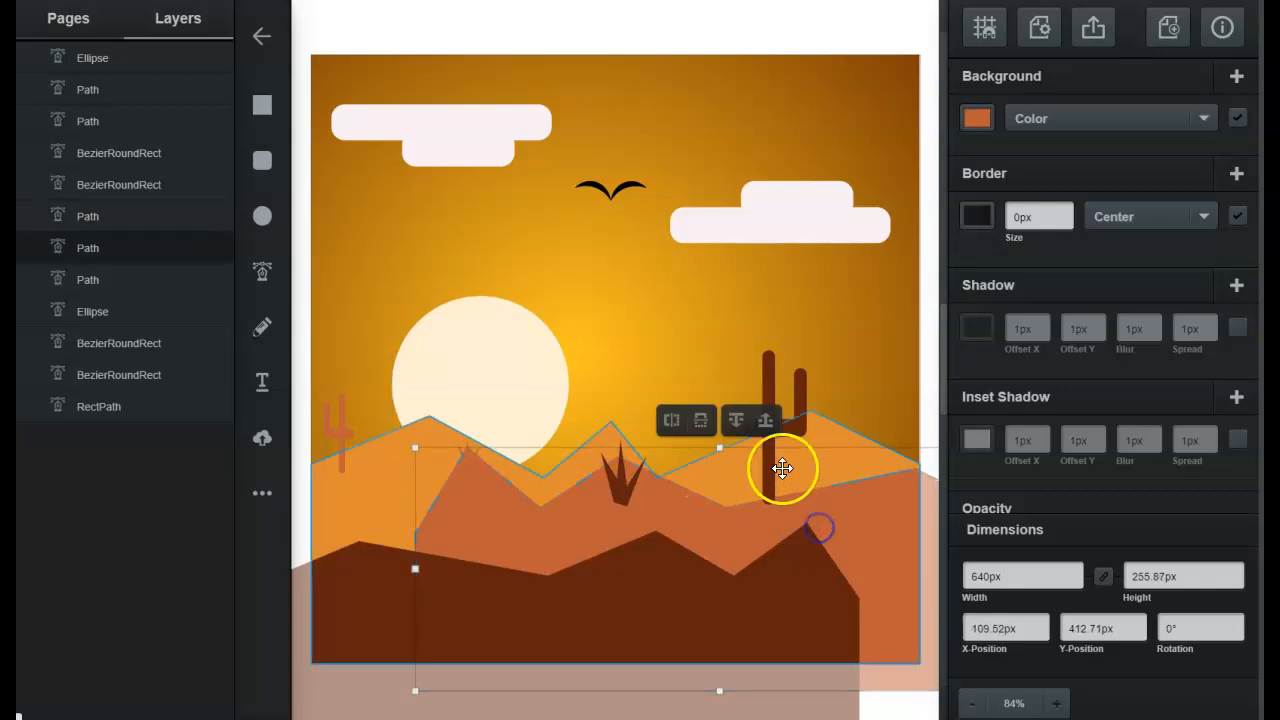
Step: Move the light orange mountains, the tall cactus, the sun and the right-hand cloud out of place in the finished landscape
left_click_drag(797, 428, 740, 319)
left_click(580, 272)
left_click(585, 272)
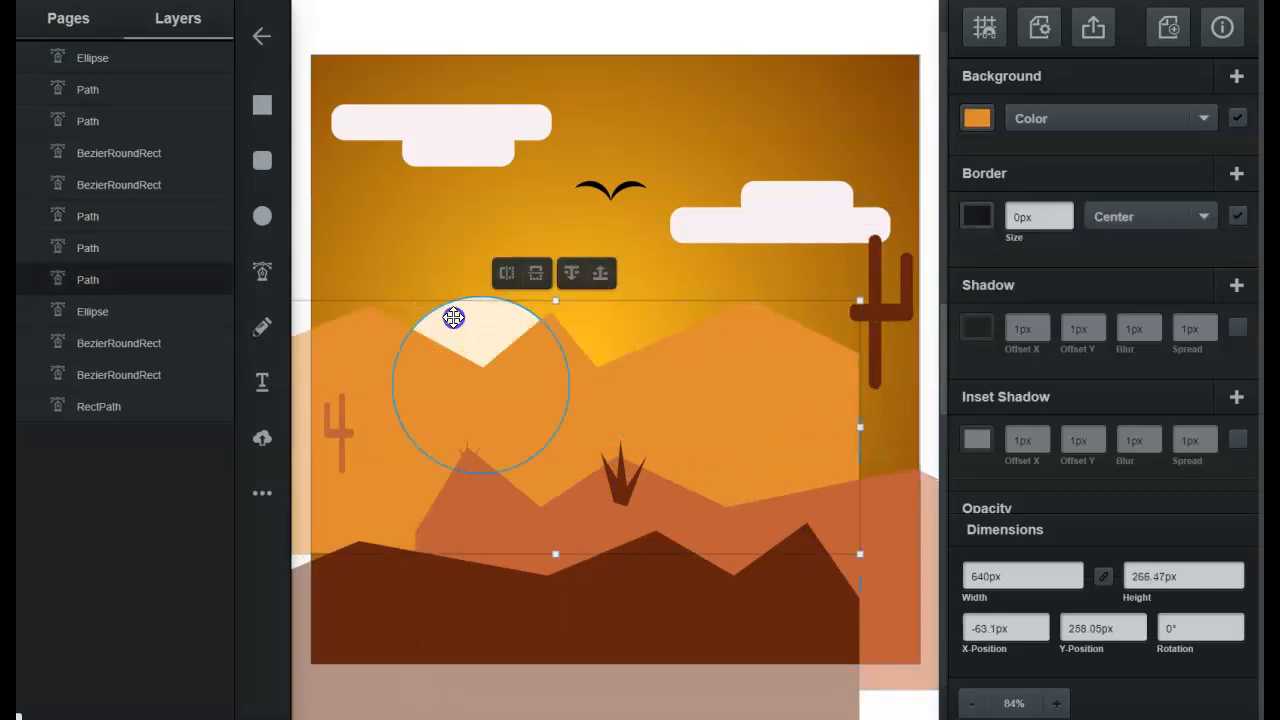
left_click_drag(443, 337, 514, 237)
left_click_drag(706, 229, 775, 292)
left_click_drag(654, 197, 856, 239)
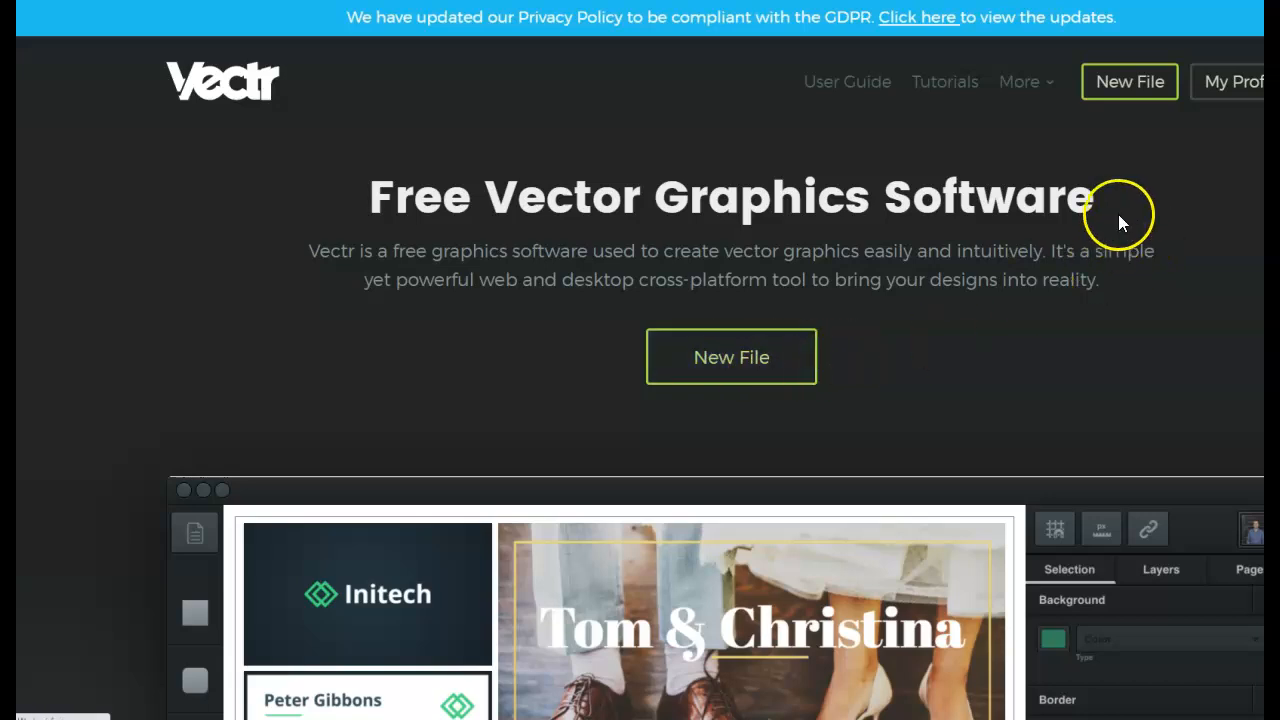
Step: Create a new file, and move the gradient background of the finished landscape back to about X 6 px, Y 0 px
left_click(771, 356)
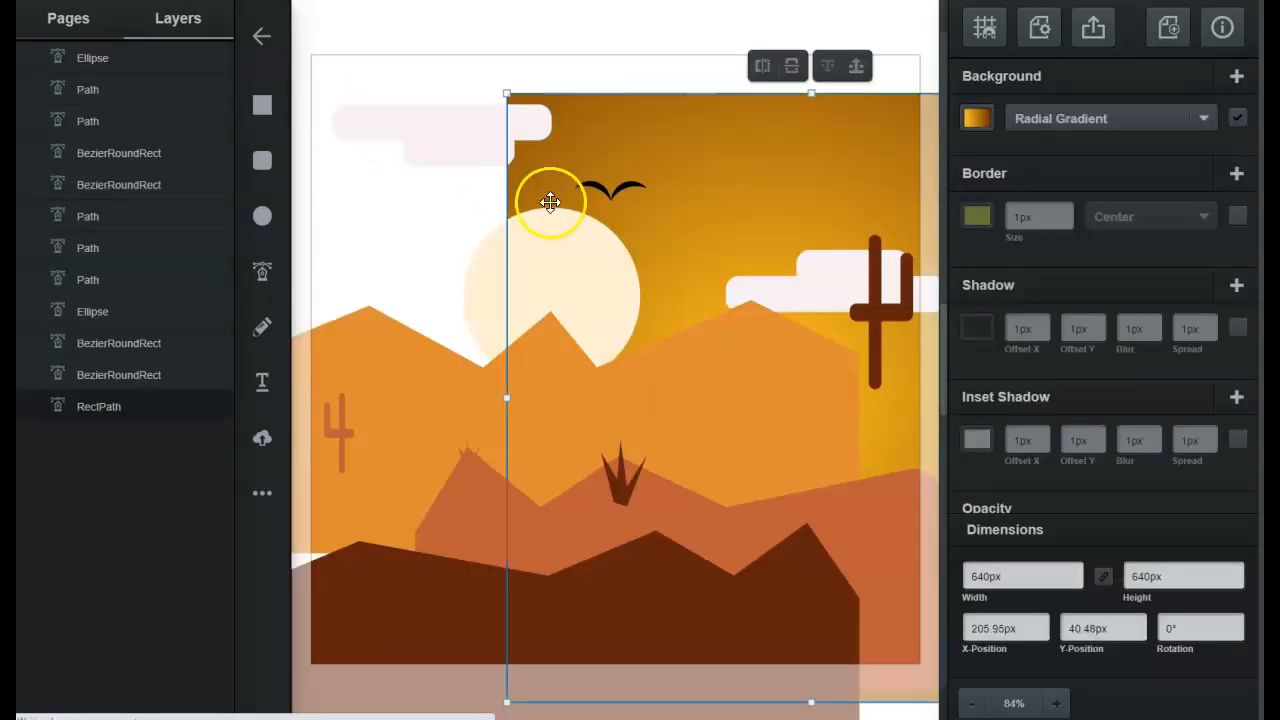
left_click_drag(680, 153, 489, 114)
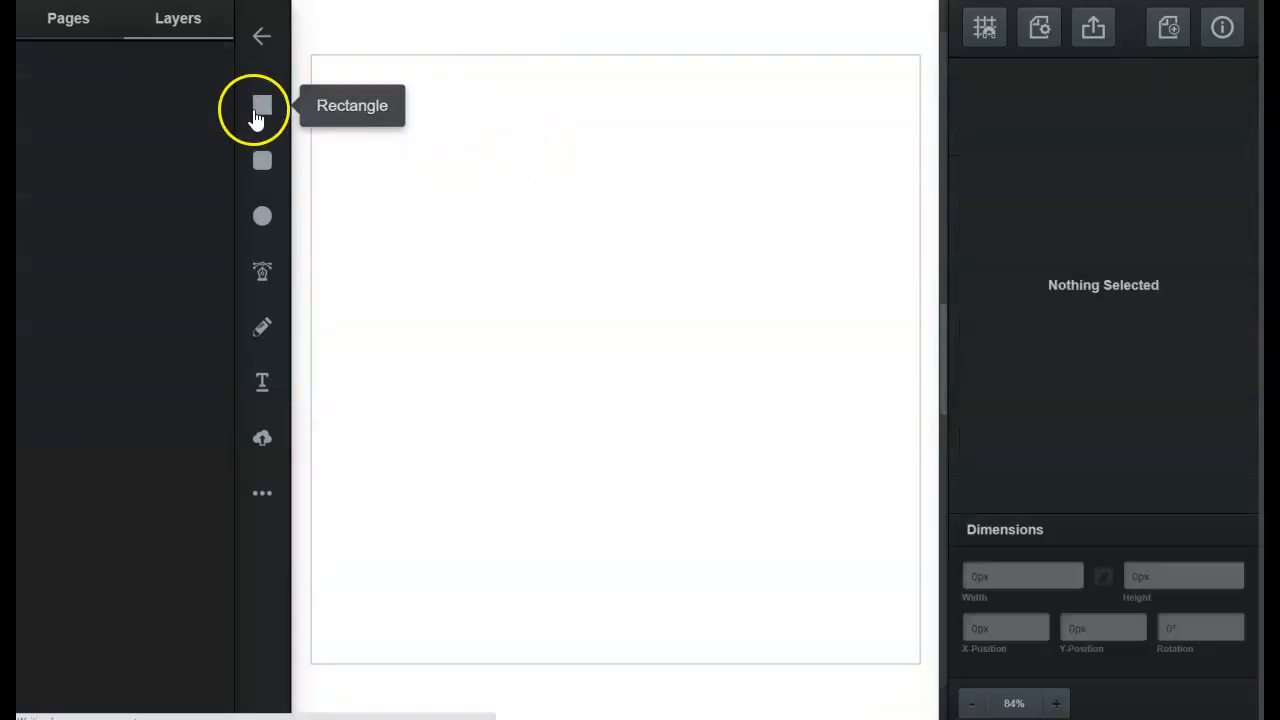
Step: Draw a rectangle about 229 × 223 px on the blank page and place it at about X 150 px, Y 131 px
left_click(262, 108)
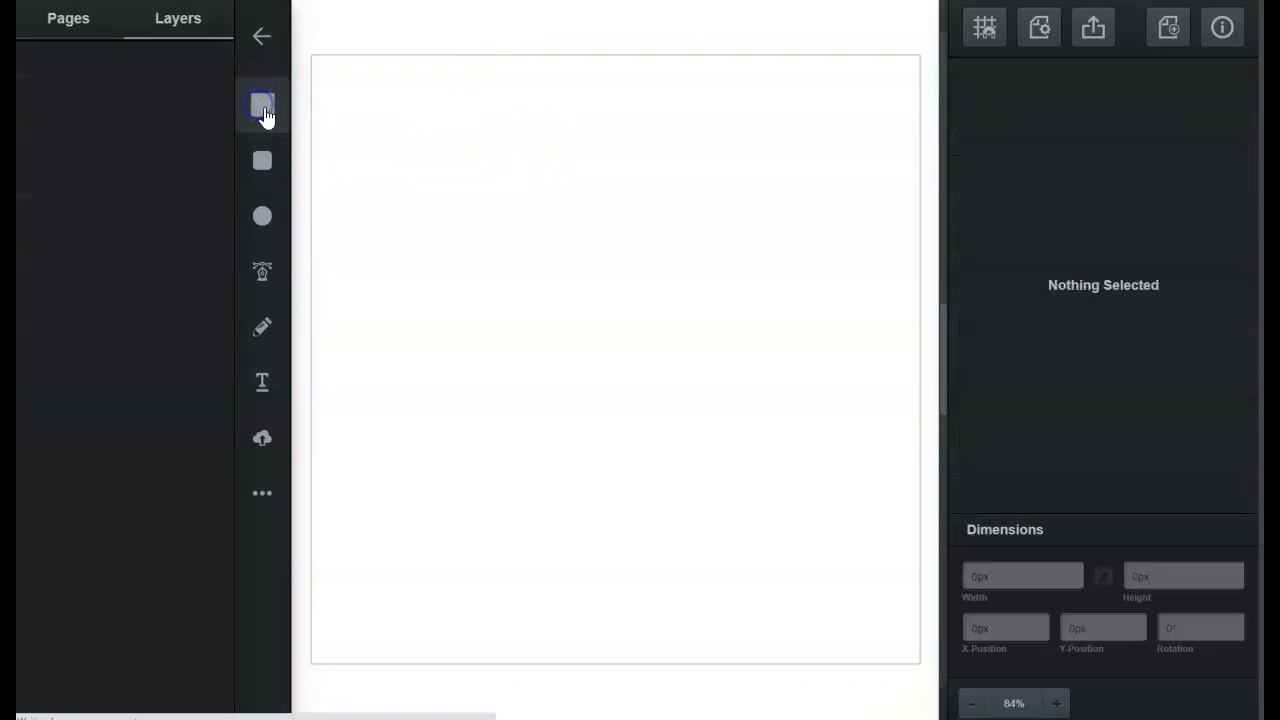
left_click_drag(320, 75, 534, 277)
mouse_move(351, 160)
left_mouse_down()
mouse_move(498, 222)
mouse_move(468, 240)
mouse_move(560, 286)
left_mouse_up()
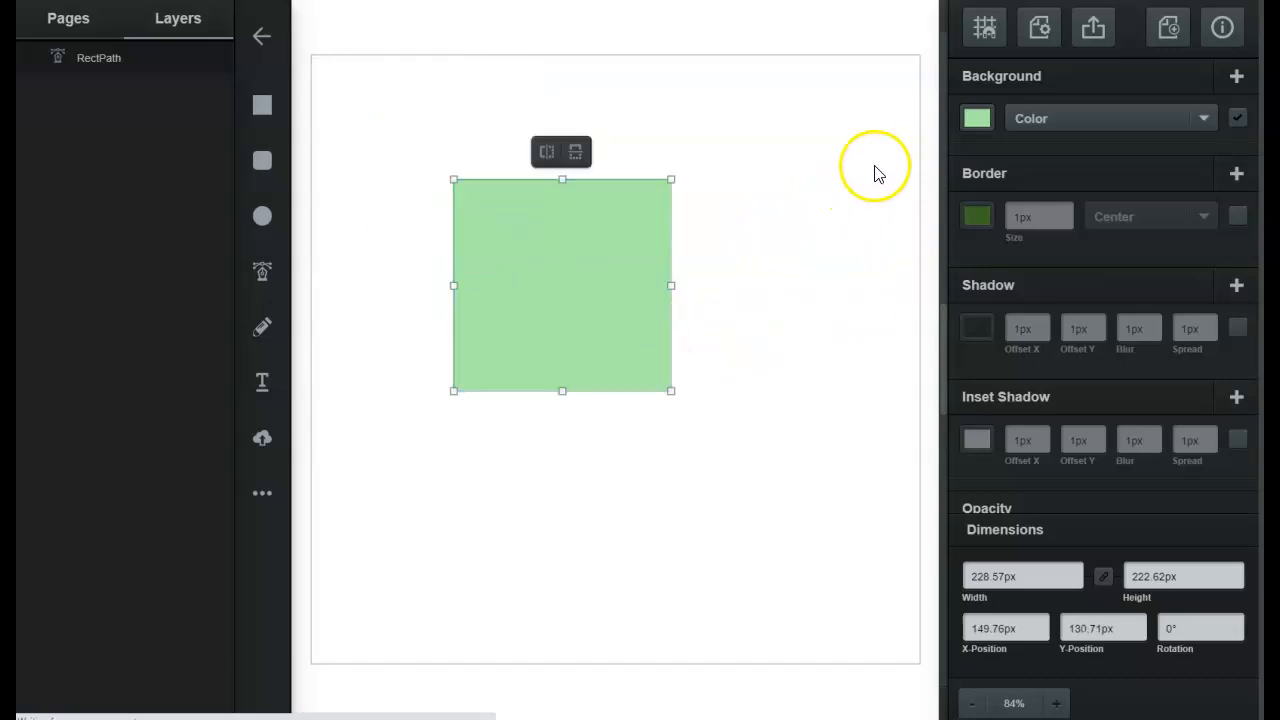
Step: Set the rectangle's background to a radial gradient and move the rectangle slightly left on the page
left_click(1058, 120)
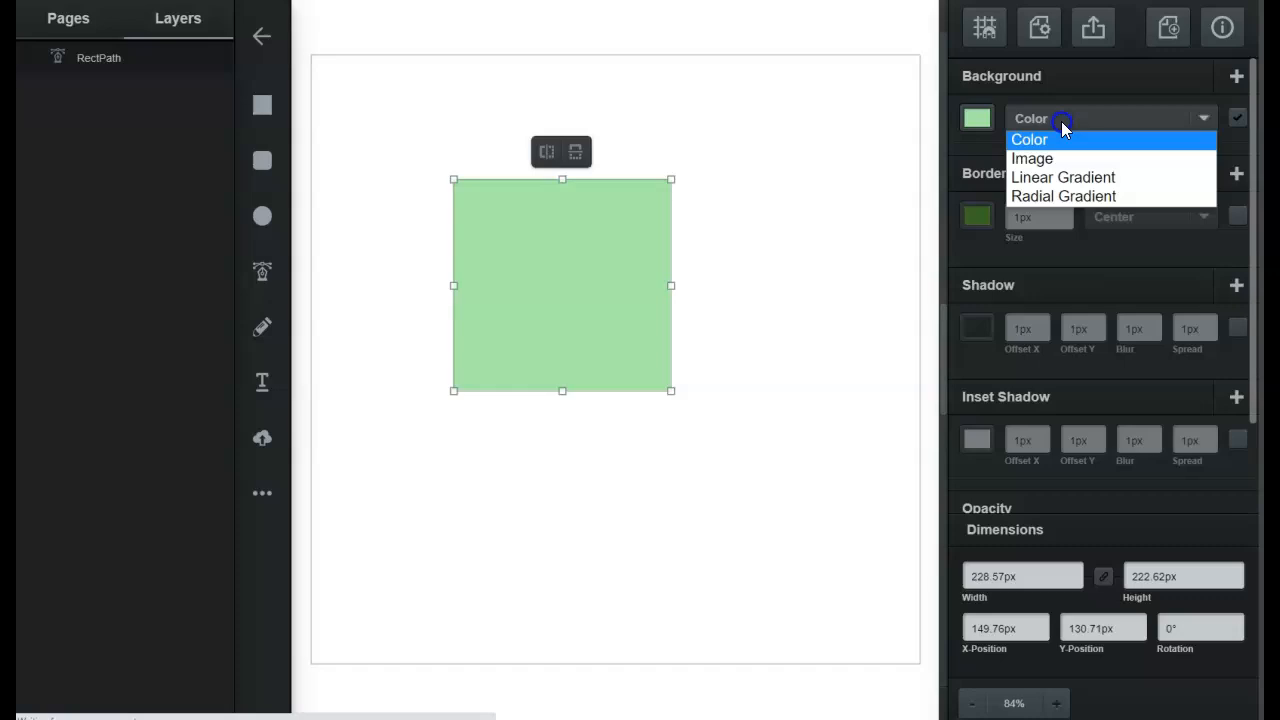
left_click(1056, 198)
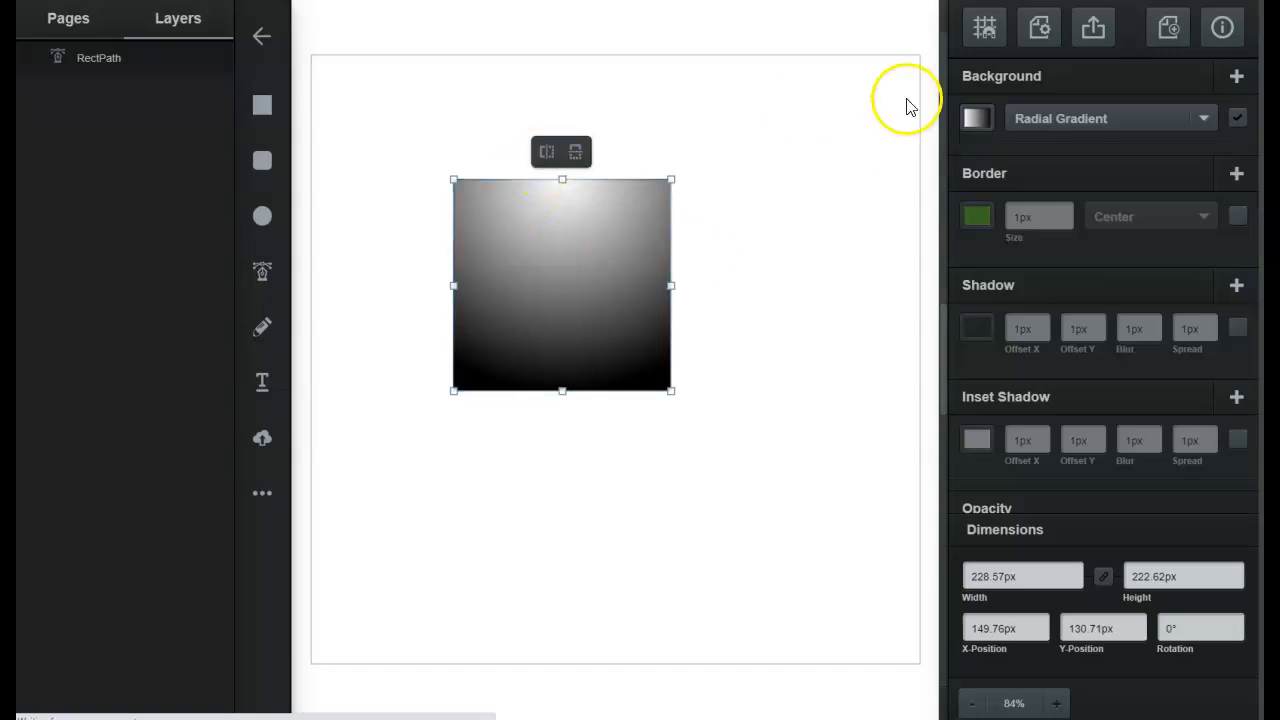
left_click_drag(574, 211, 520, 208)
Step: Centre the radial gradient inside the rectangle and shorten its radius so its circle fits within the shape
left_click(976, 118)
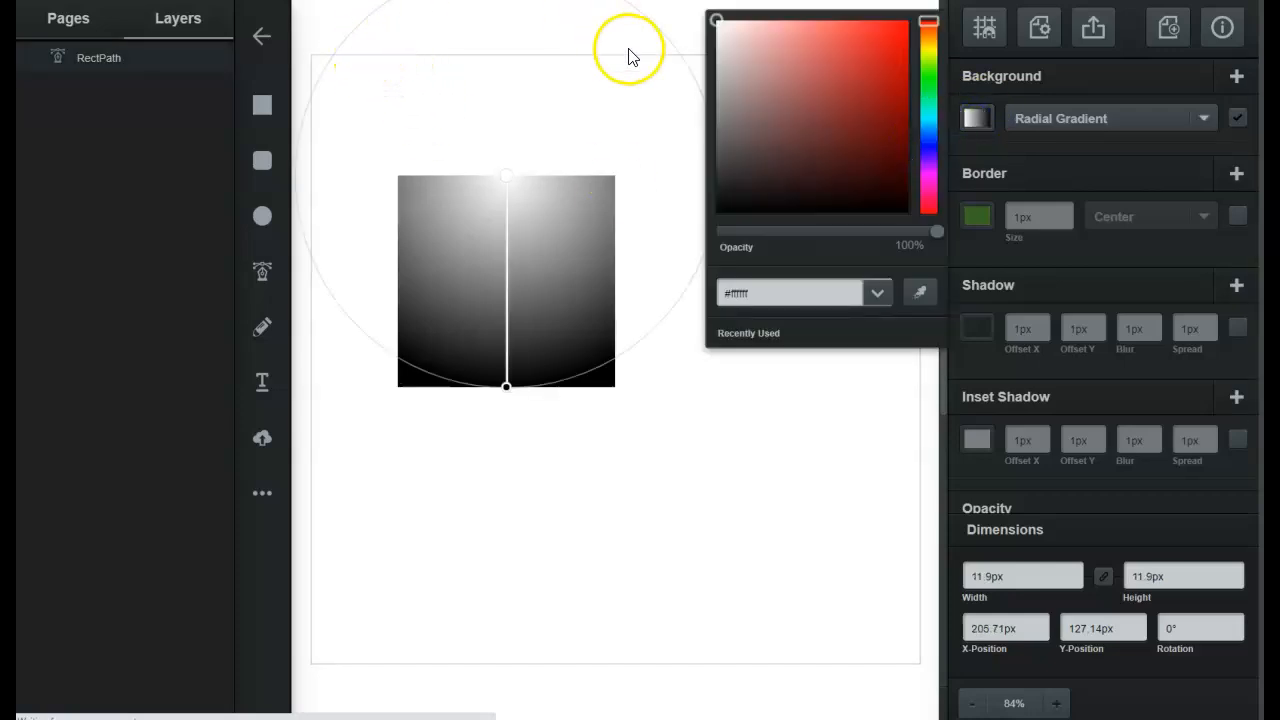
left_click(972, 120)
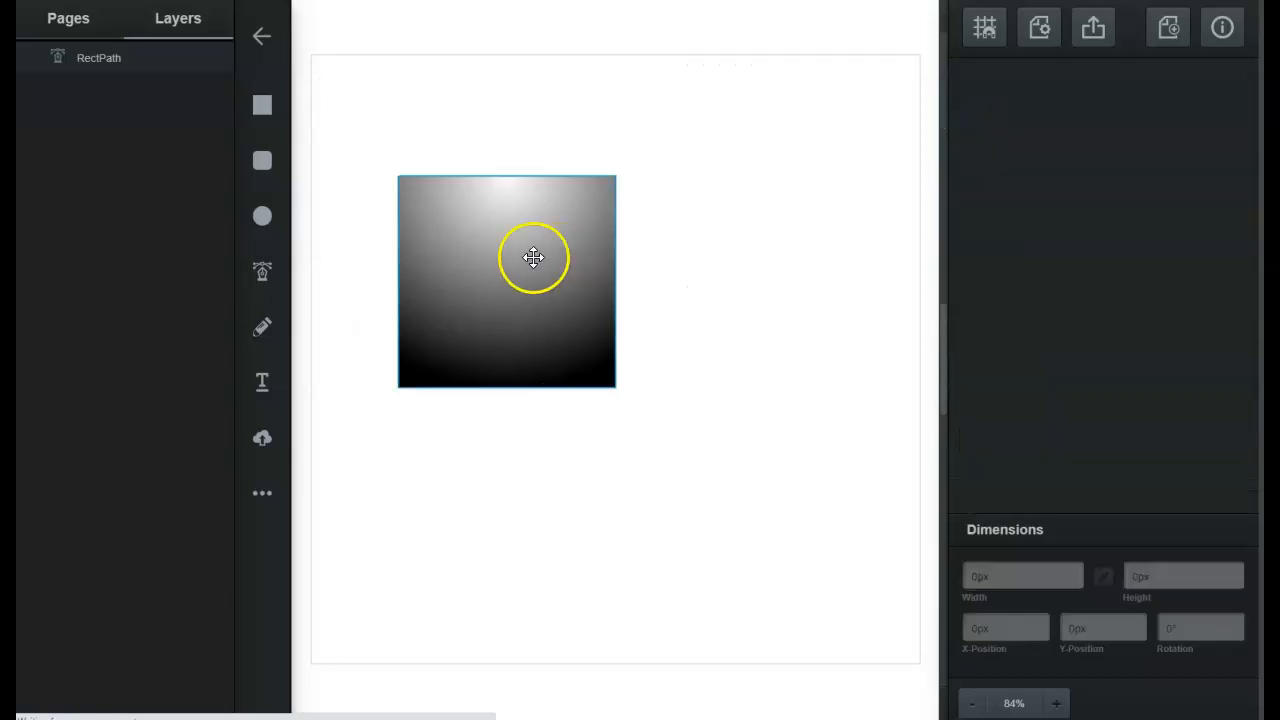
left_click(466, 257)
left_click(976, 118)
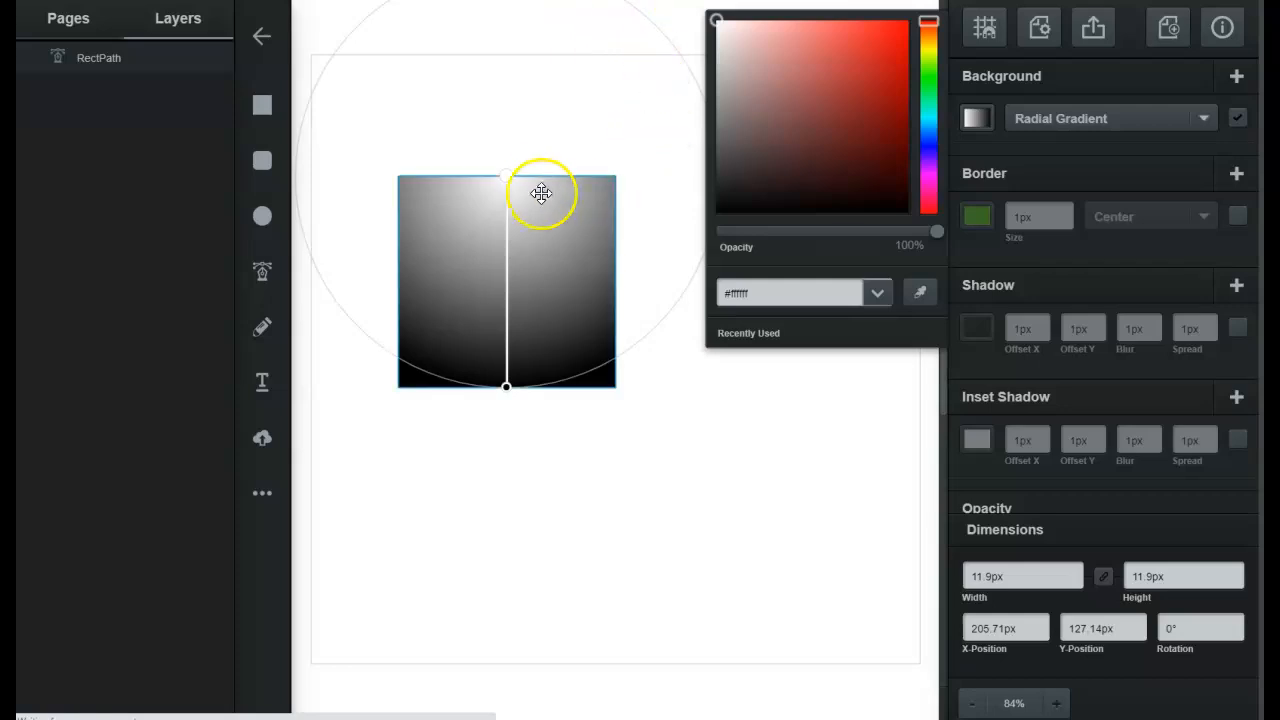
left_click_drag(509, 177, 506, 250)
left_click_drag(502, 458, 502, 345)
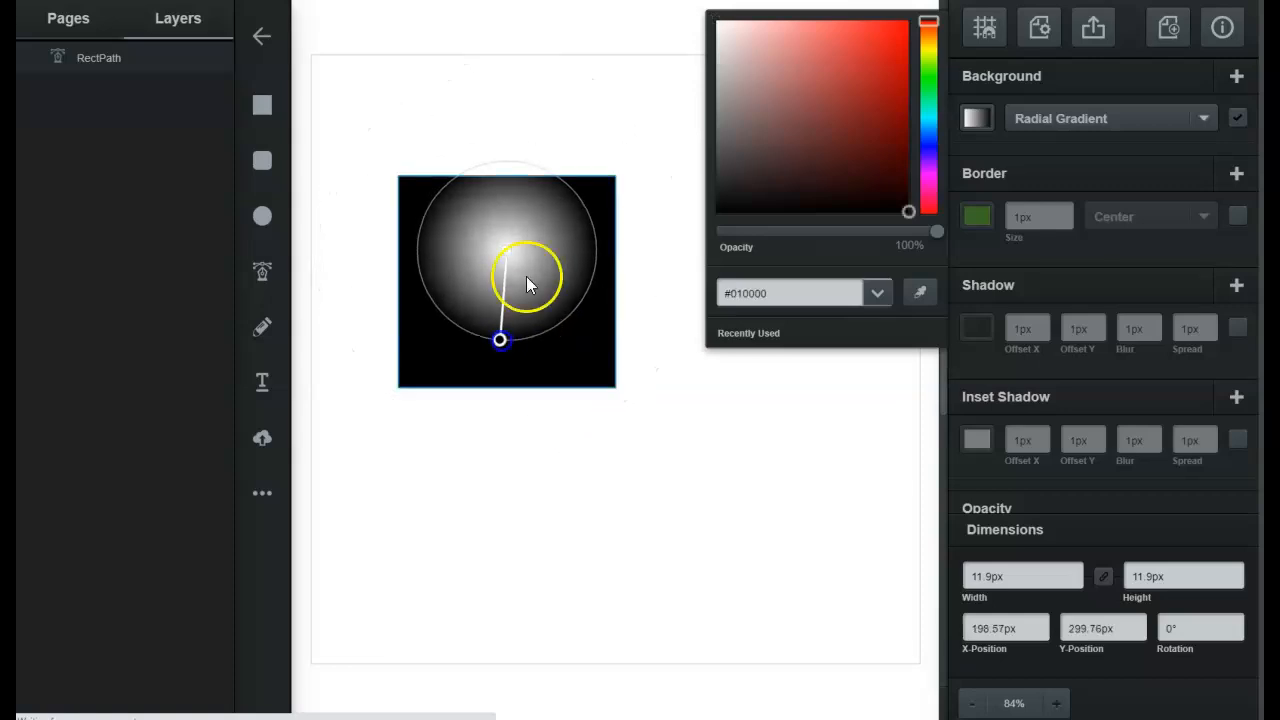
left_click_drag(508, 250, 508, 285)
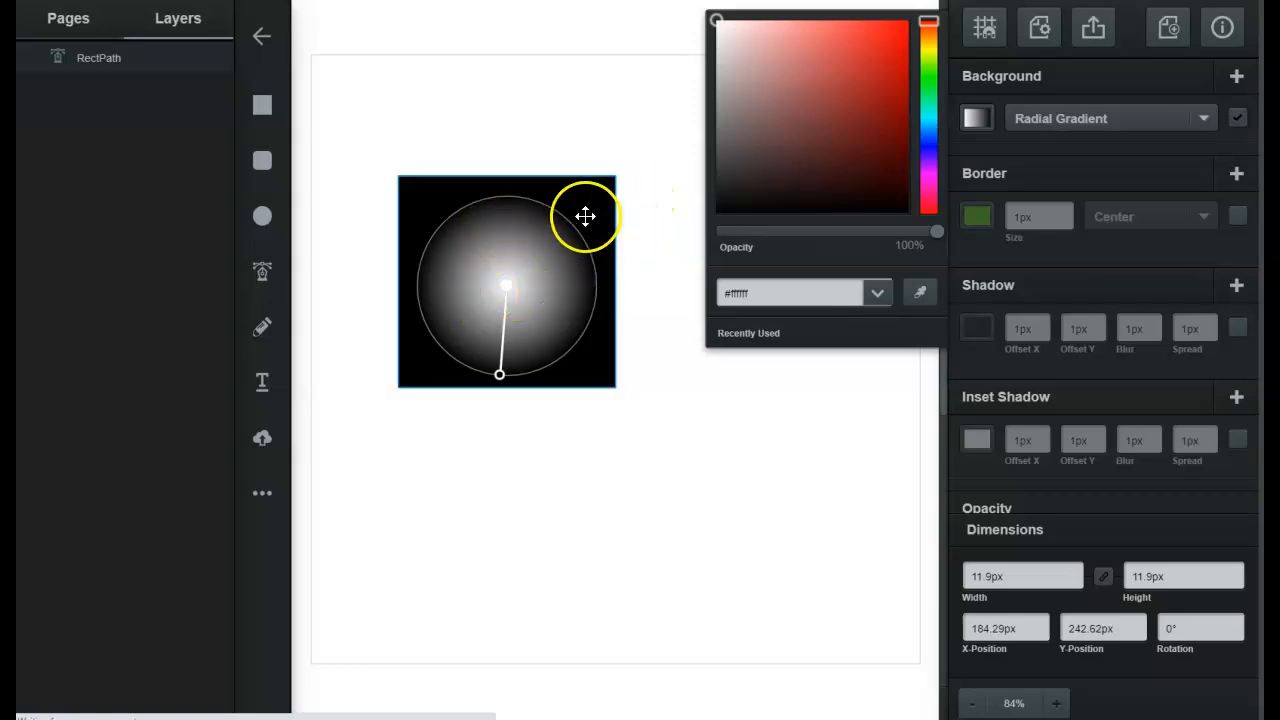
Step: Change the outer colour of the rectangle's radial gradient to orange
left_click(500, 373)
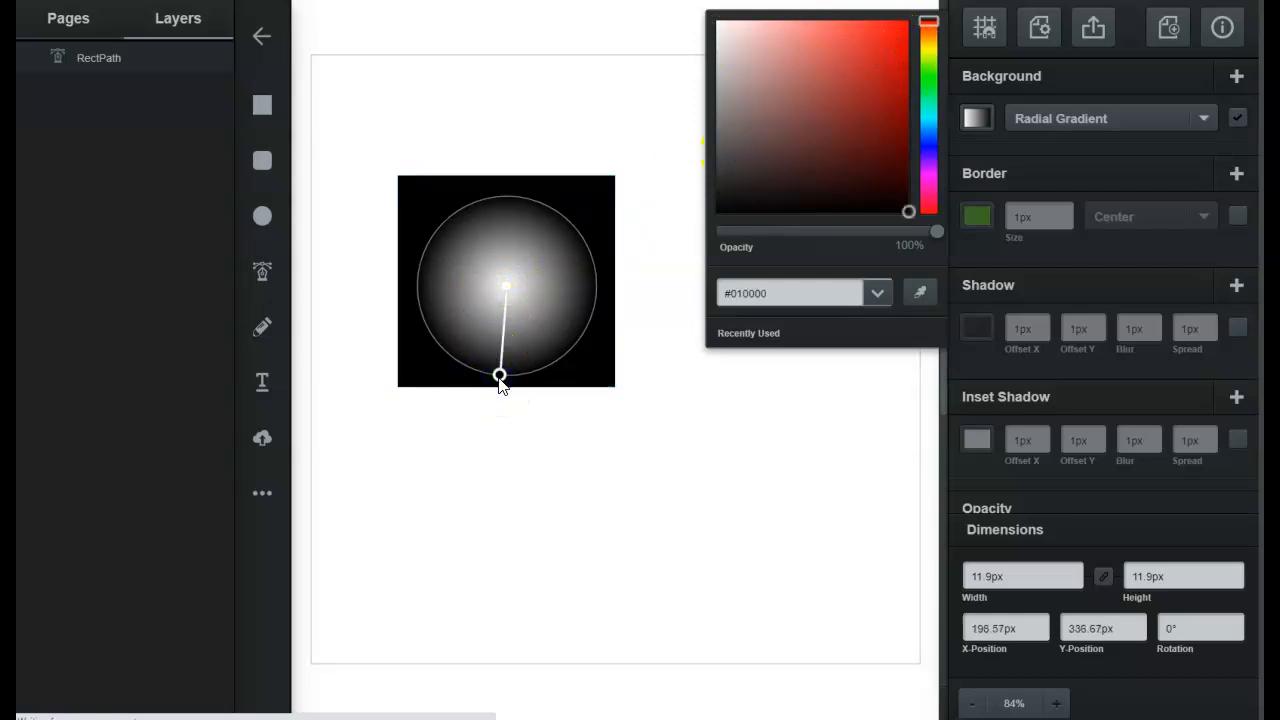
left_click(926, 38)
left_click_drag(899, 44, 926, 62)
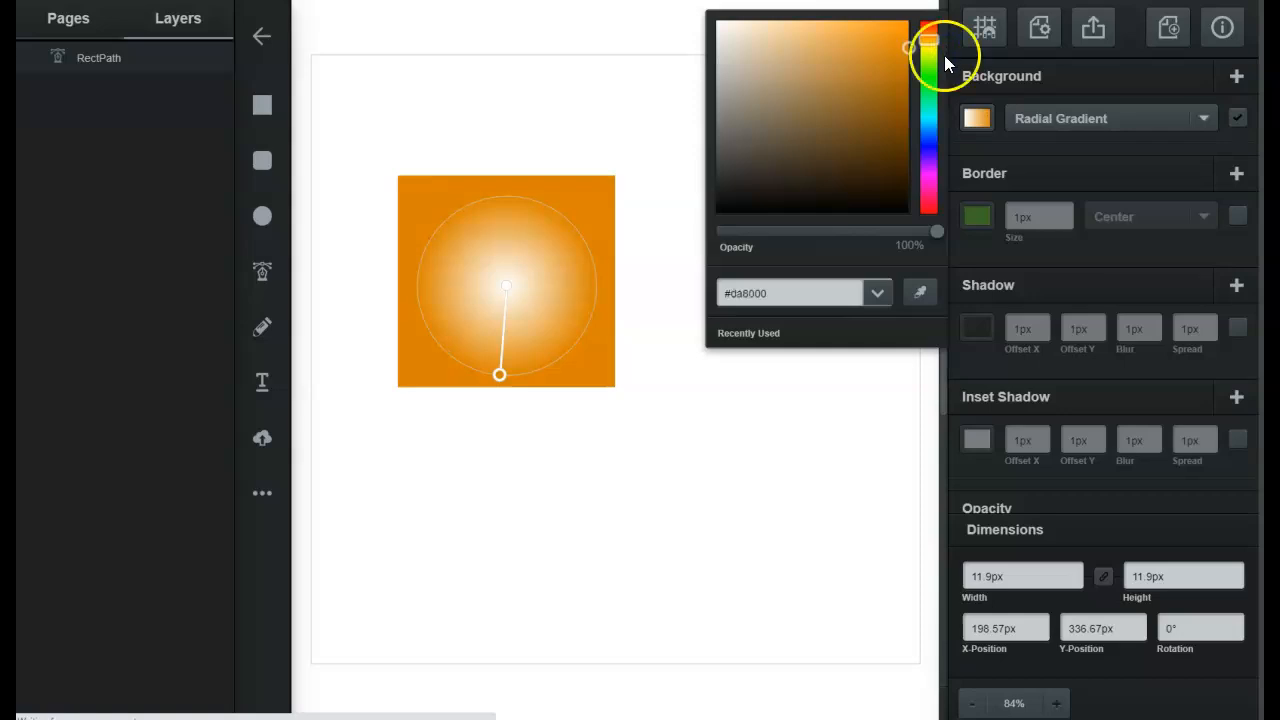
Step: Change the centre colour of the radial gradient to a saturated red-orange
left_click(507, 287)
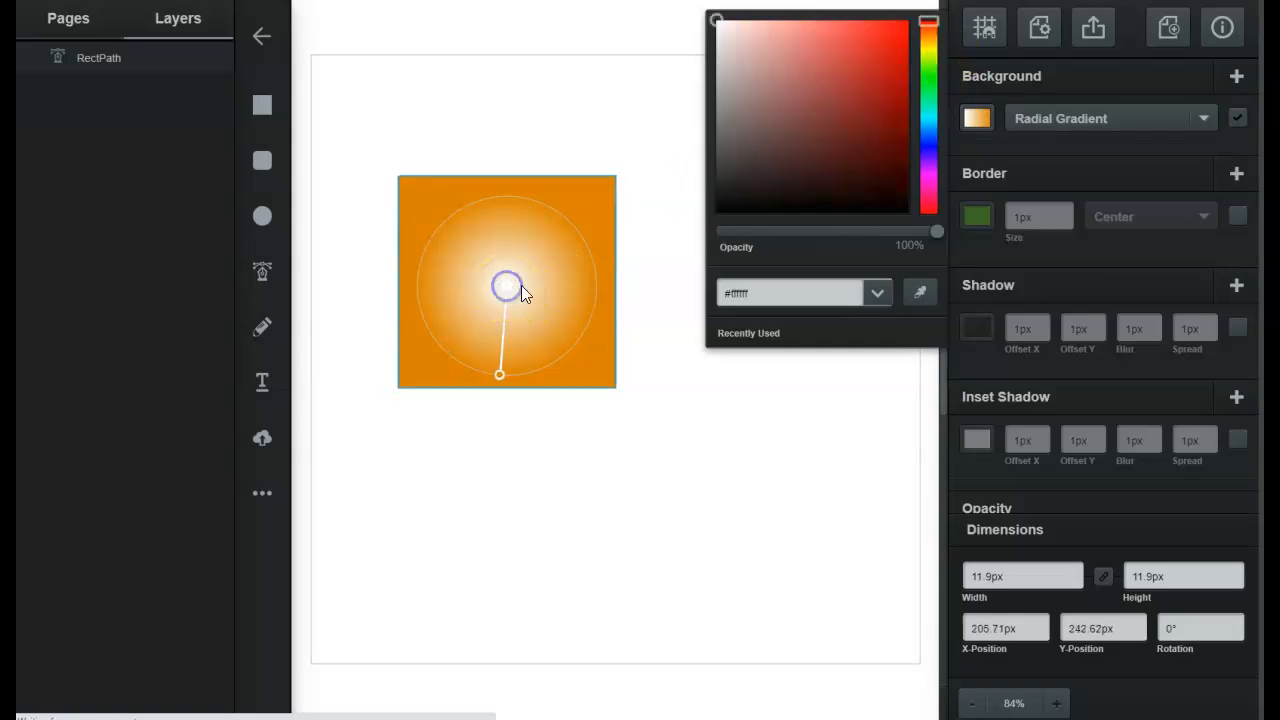
left_click_drag(934, 47, 866, 24)
left_click(866, 30)
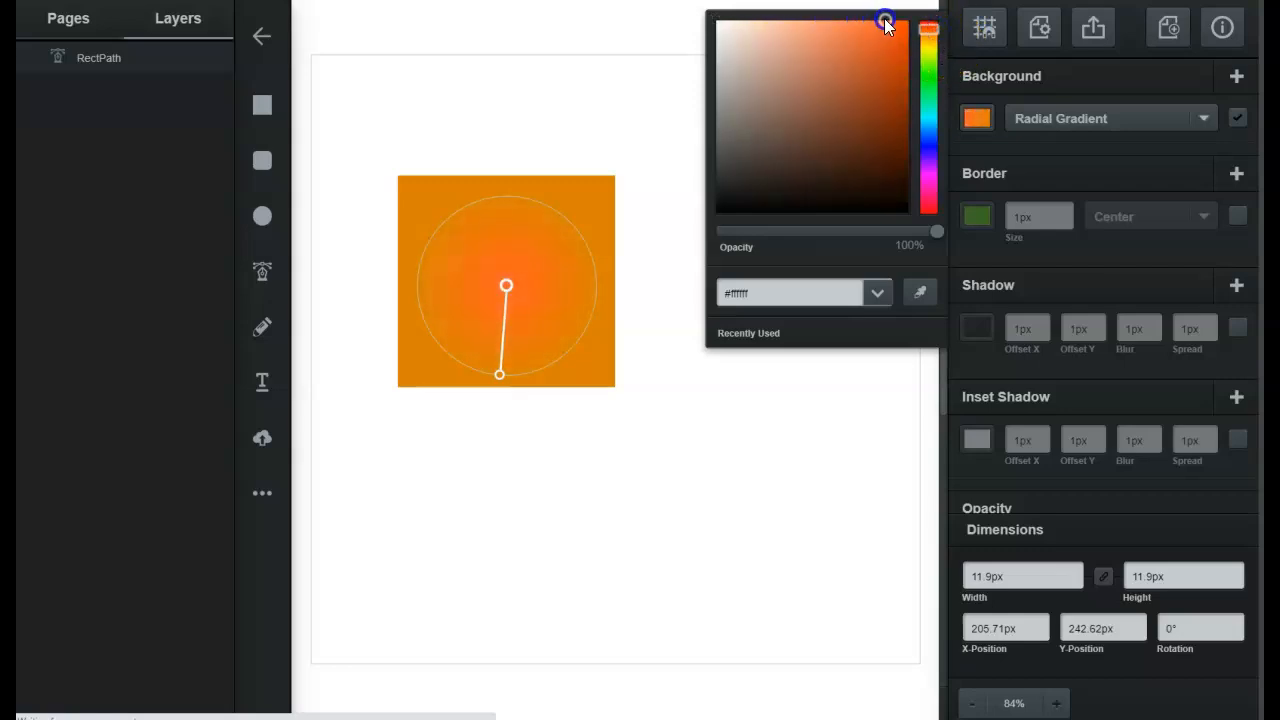
left_click(668, 253)
Step: Align the gradient rectangle with the page's top-left corner and enlarge it to fill the whole 640 × 640 px page
left_click_drag(603, 251, 514, 131)
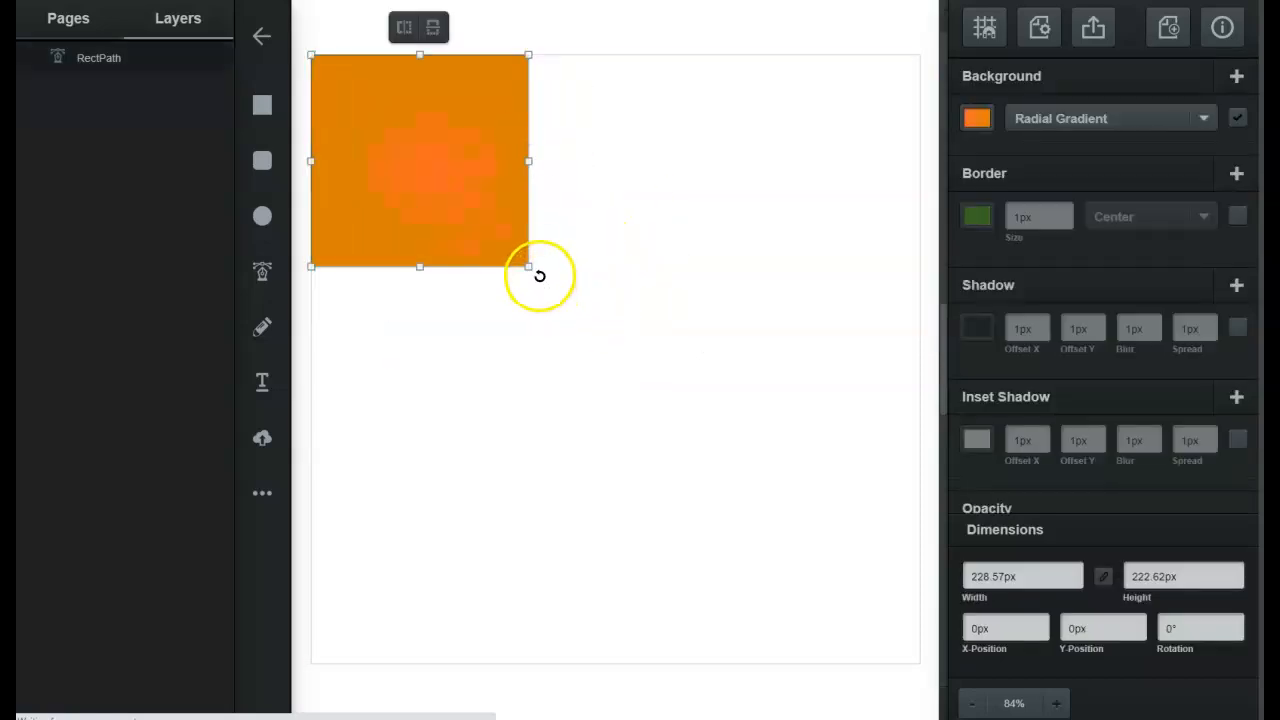
left_click(560, 298)
left_click_drag(560, 298, 919, 665)
left_click(910, 690)
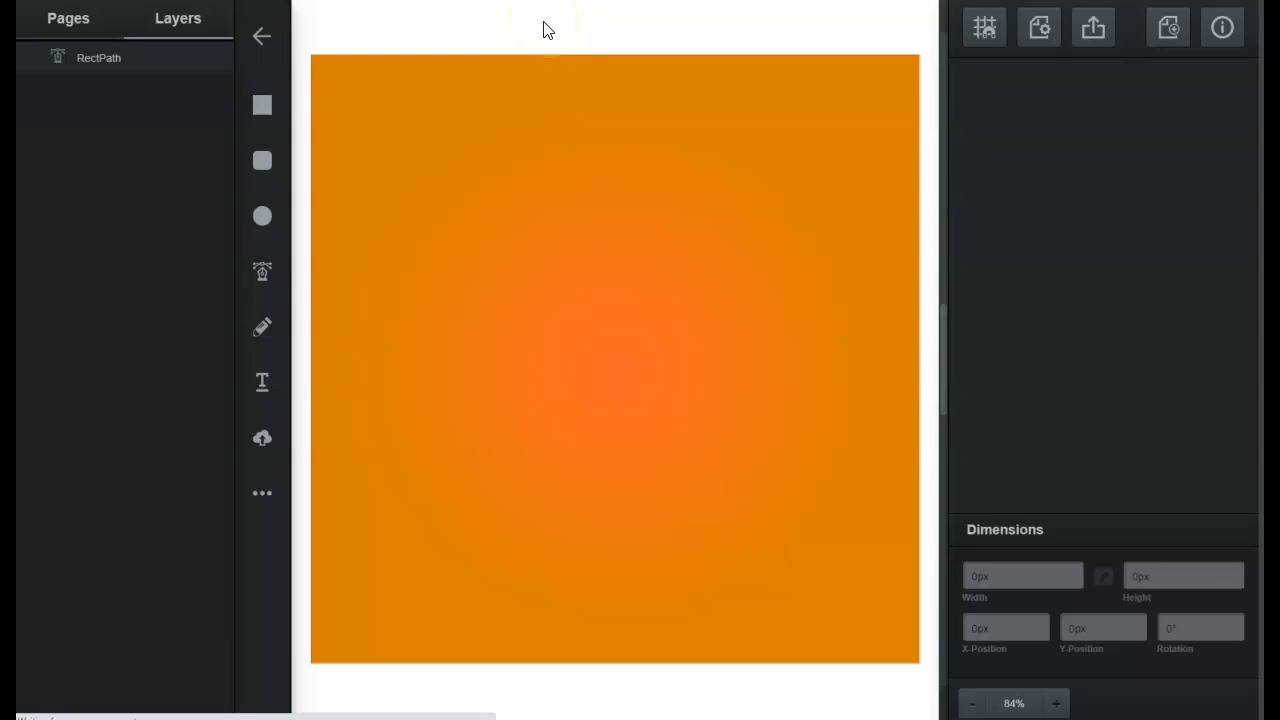
Step: Name the file "landscape" in the document settings
left_click(1045, 31)
left_click(1037, 104)
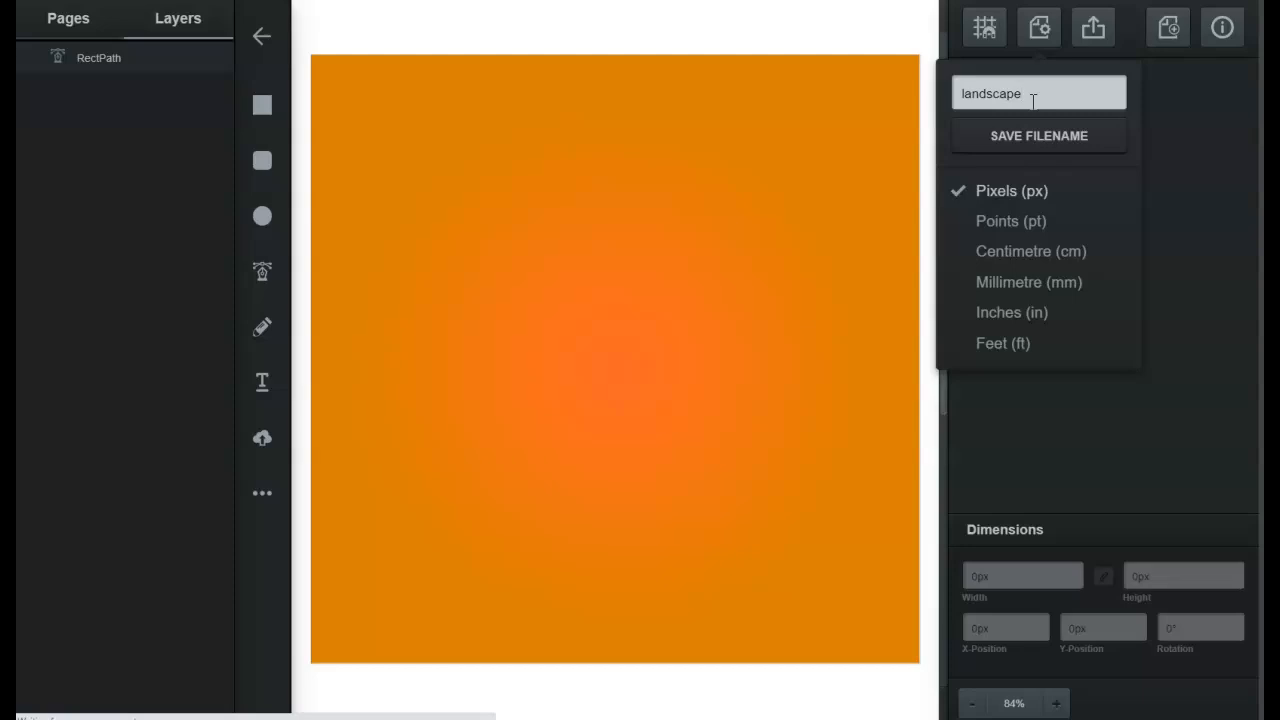
left_click(1174, 120)
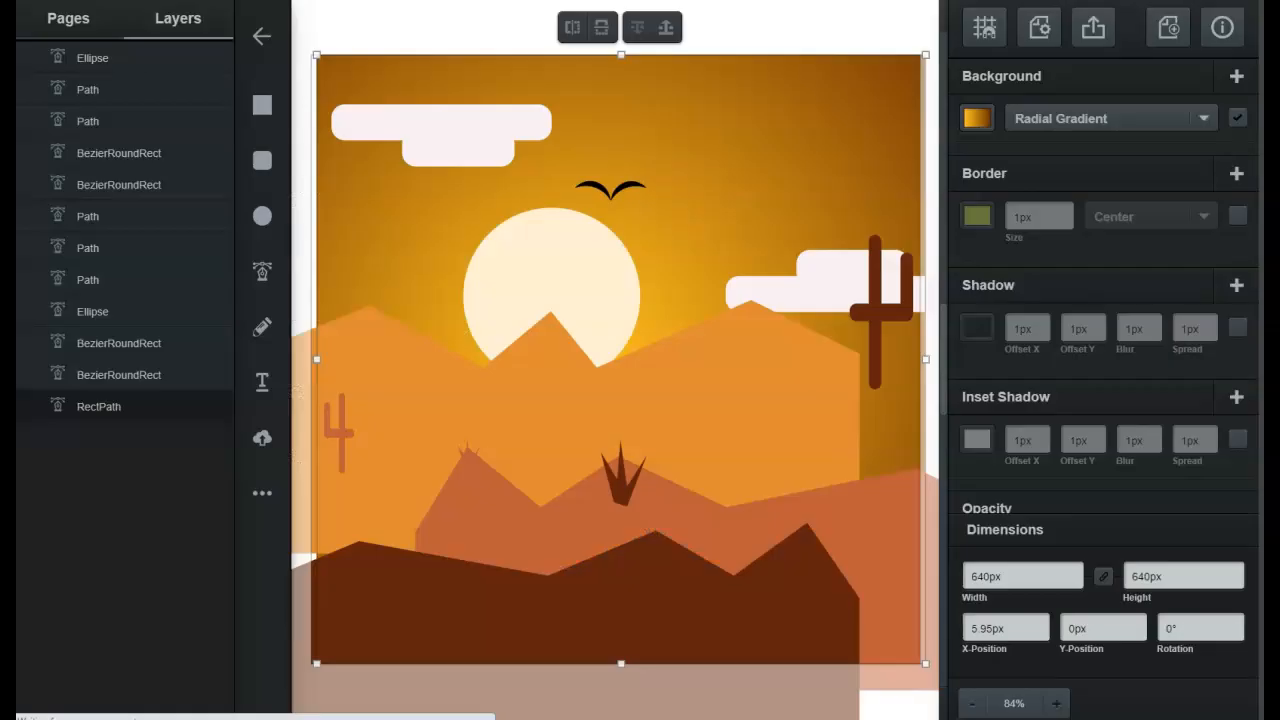
Step: Draw a circle about 226 px in diameter over the background, placed at about X 163 px, Y 200 px
left_click(571, 249)
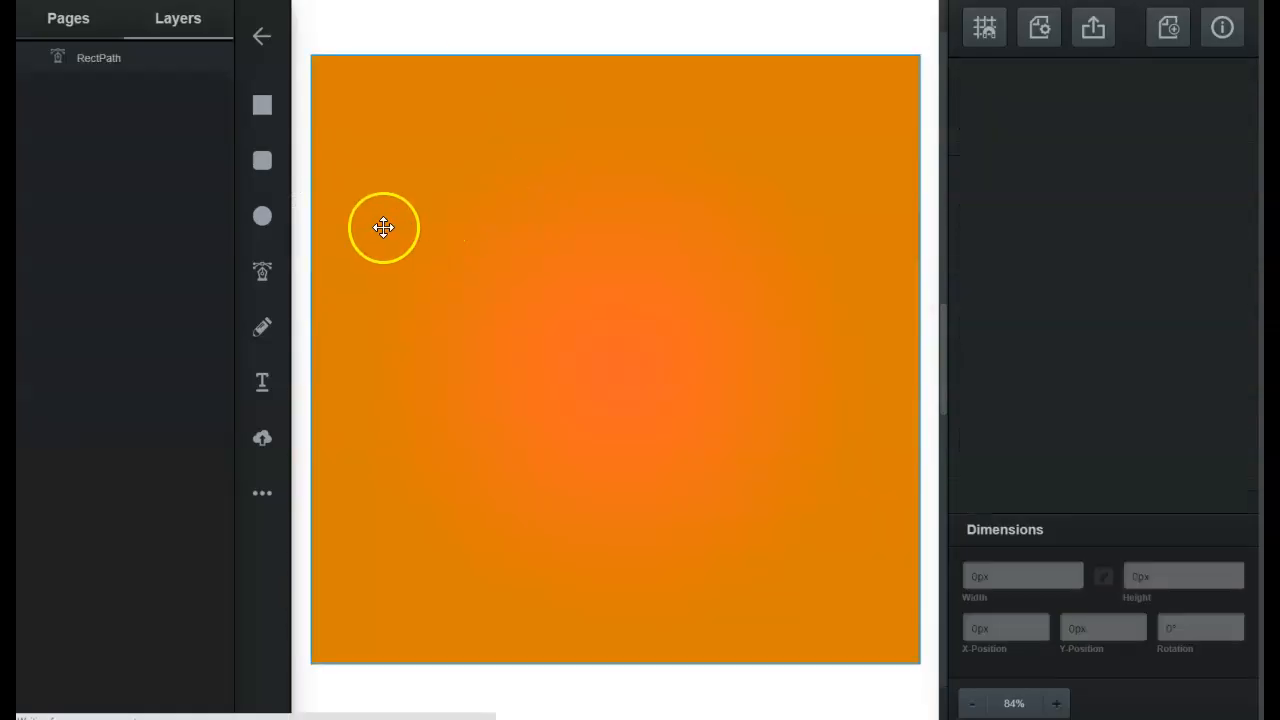
left_click(264, 219)
left_click_drag(417, 235, 623, 451)
left_click_drag(579, 383, 604, 392)
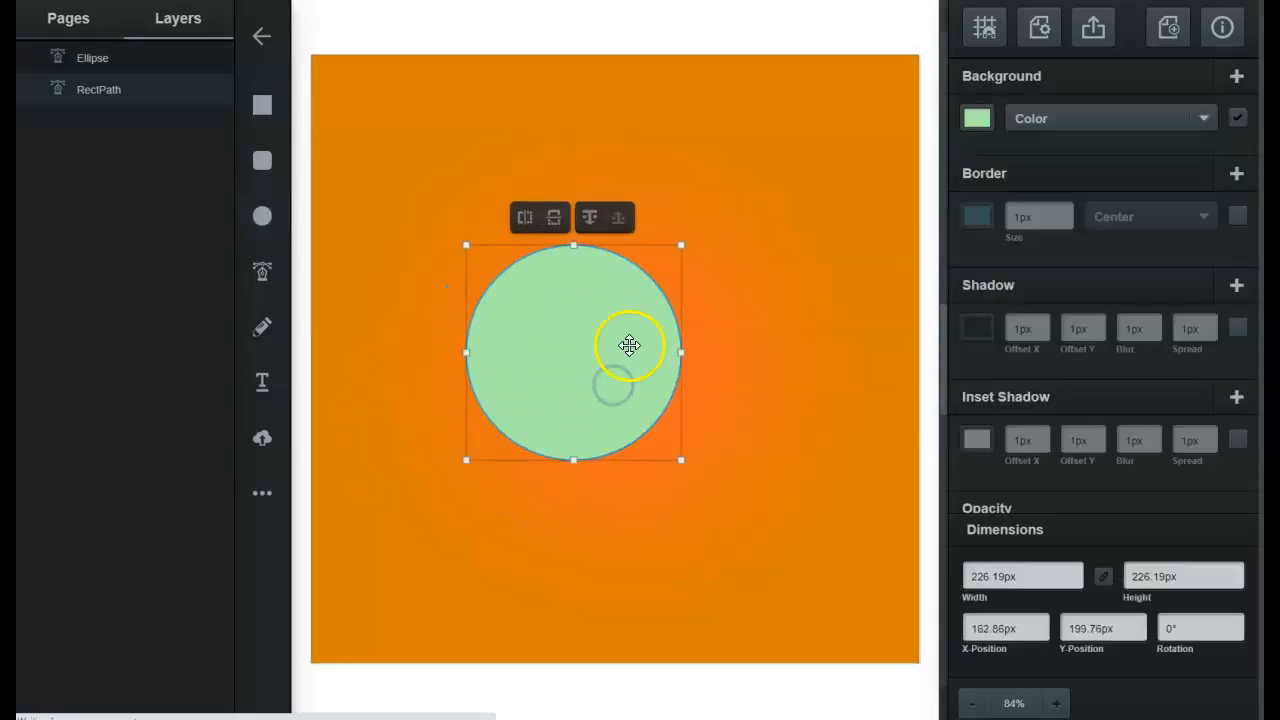
Step: Fill the circle with pale cream yellow and move it slightly left and down
left_click(977, 119)
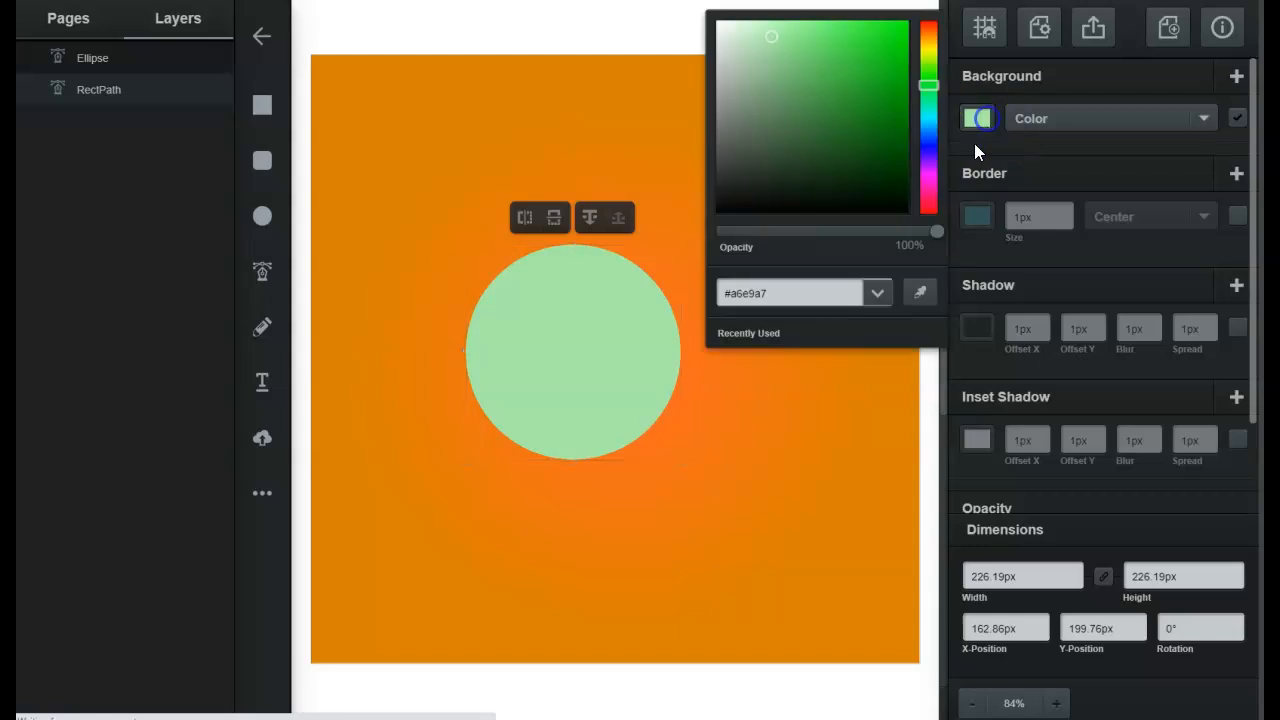
mouse_move(934, 80)
left_mouse_down()
mouse_move(930, 48)
mouse_move(848, 63)
mouse_move(753, 28)
left_mouse_up()
left_click_drag(614, 366, 585, 379)
Step: Lighten the background gradient's centre colour to pale orange, and move the circle over the glow at about X 206 px, Y 228 px
left_click(763, 300)
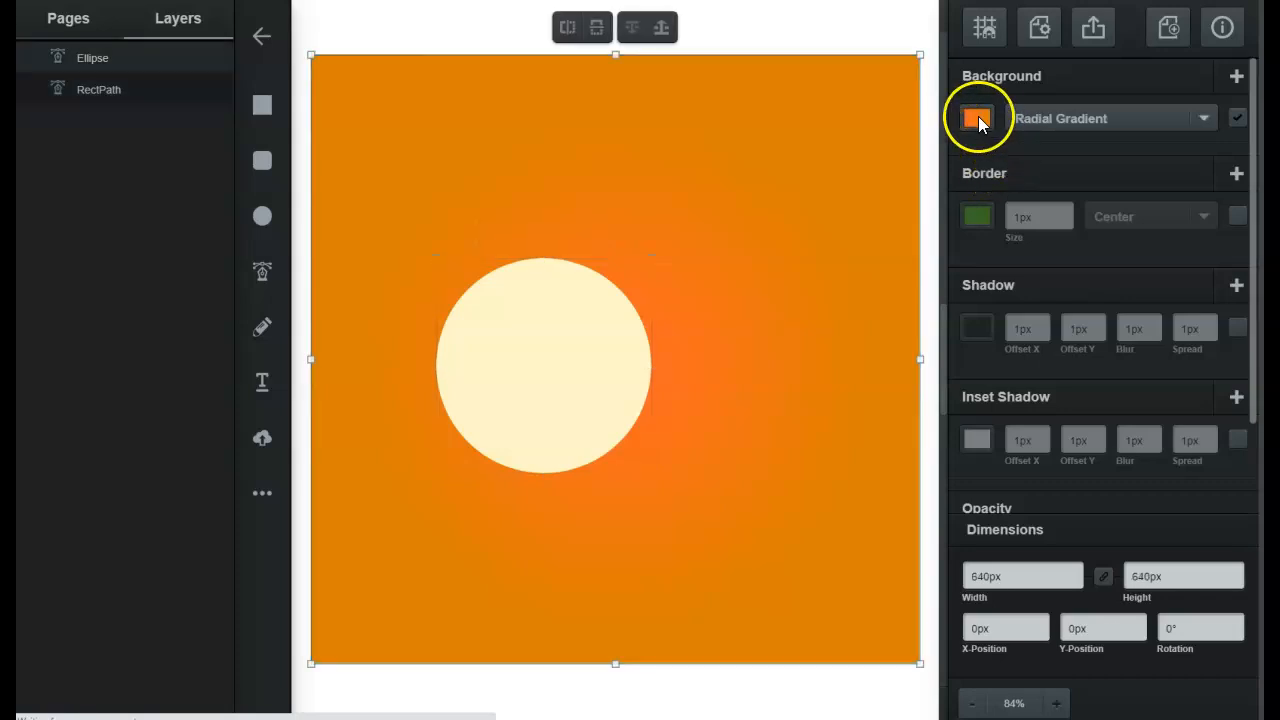
left_click(980, 120)
mouse_move(849, 72)
left_mouse_down()
mouse_move(838, 23)
mouse_move(793, 20)
left_mouse_up()
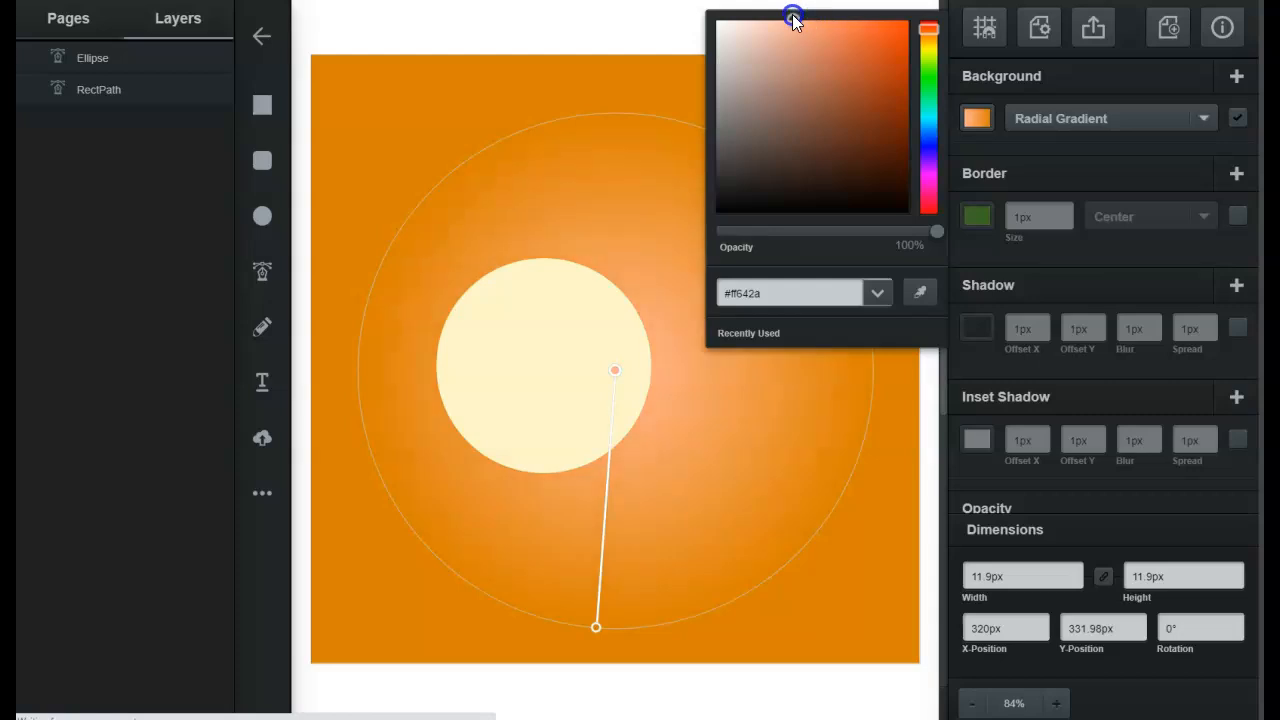
left_click(737, 409)
left_click_drag(640, 391, 673, 393)
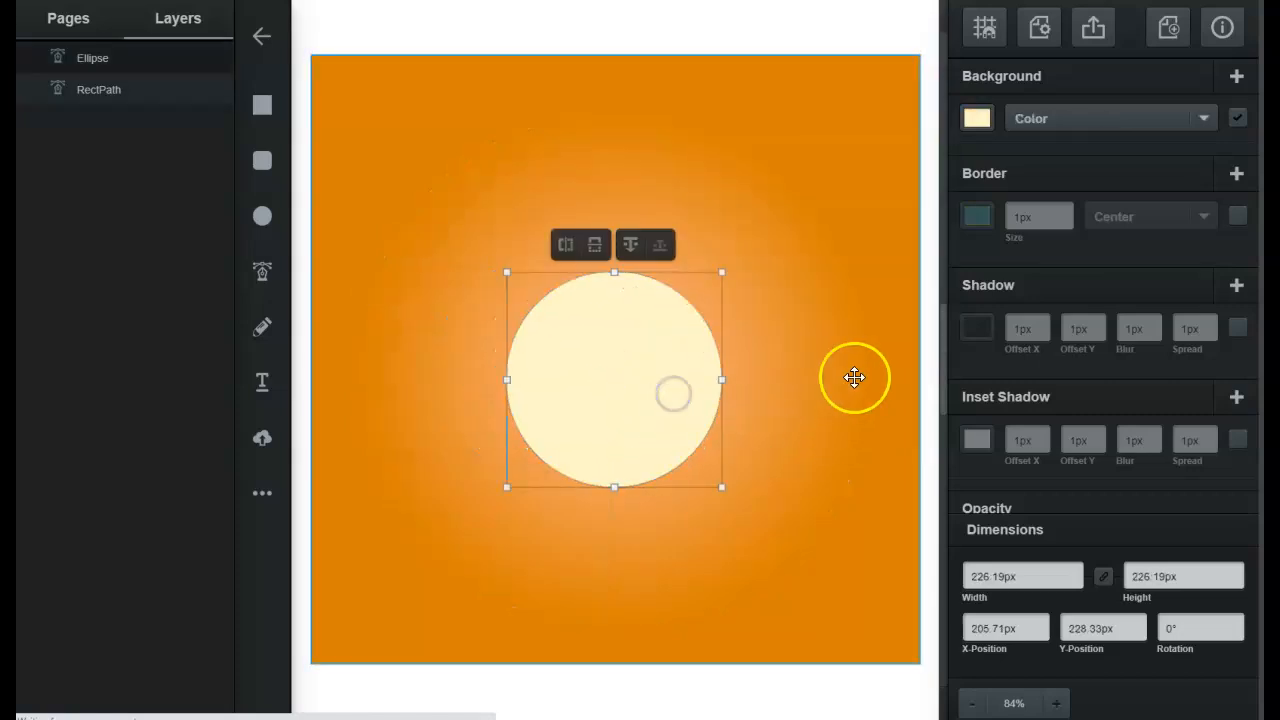
left_click(891, 41)
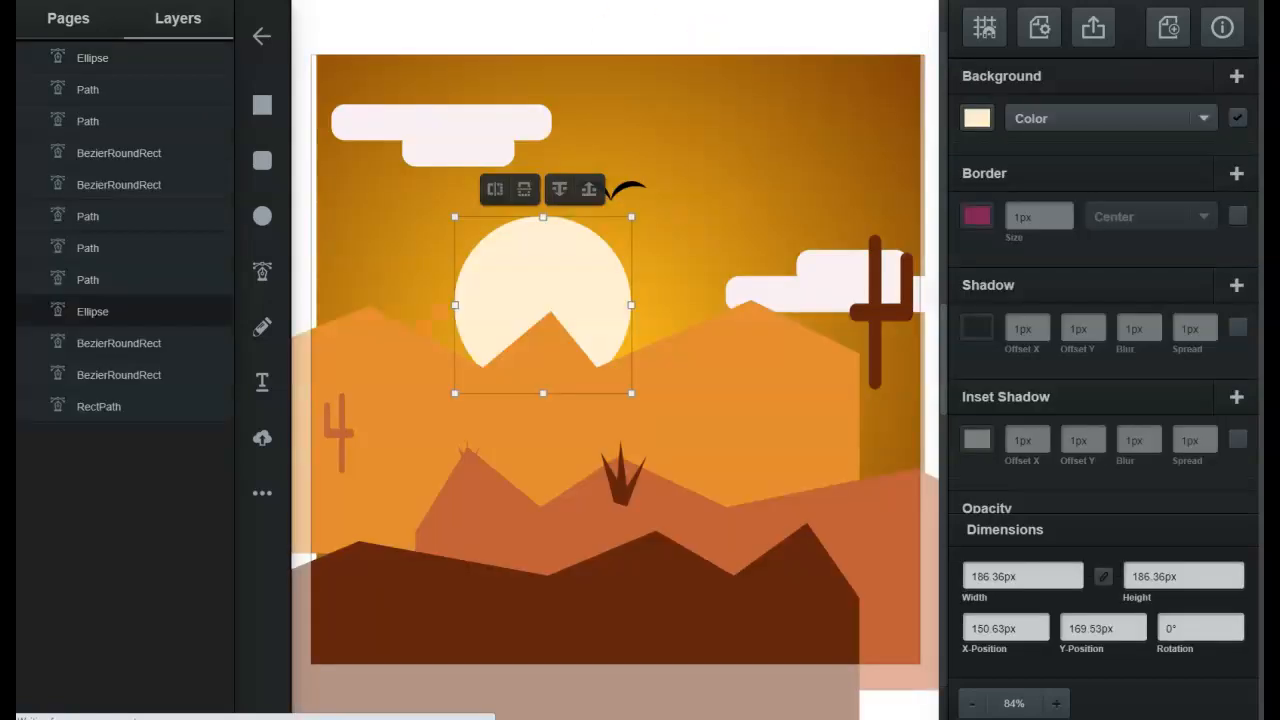
Step: Reposition the three mountain layers and the small cactus in the finished landscape so they span the lower page again
left_click_drag(731, 414, 786, 474)
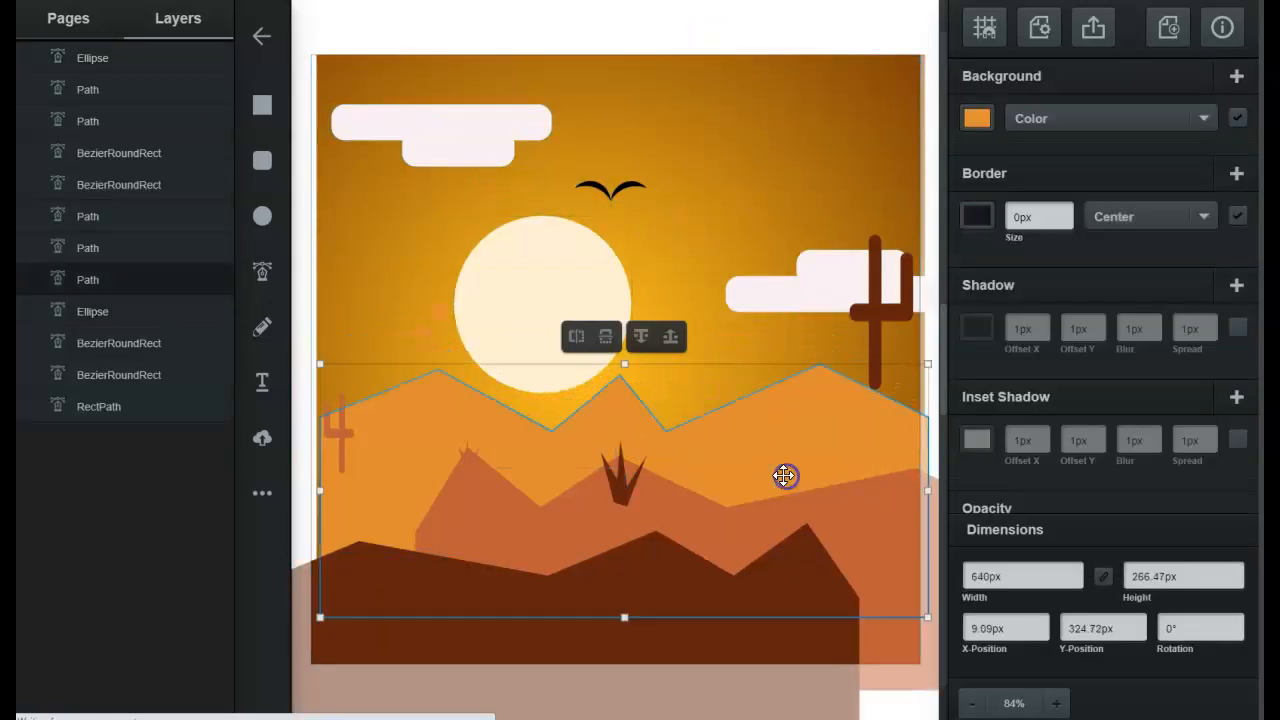
left_click_drag(686, 510, 577, 470)
left_click_drag(636, 585, 697, 544)
left_click_drag(751, 470, 765, 464)
left_click(343, 403)
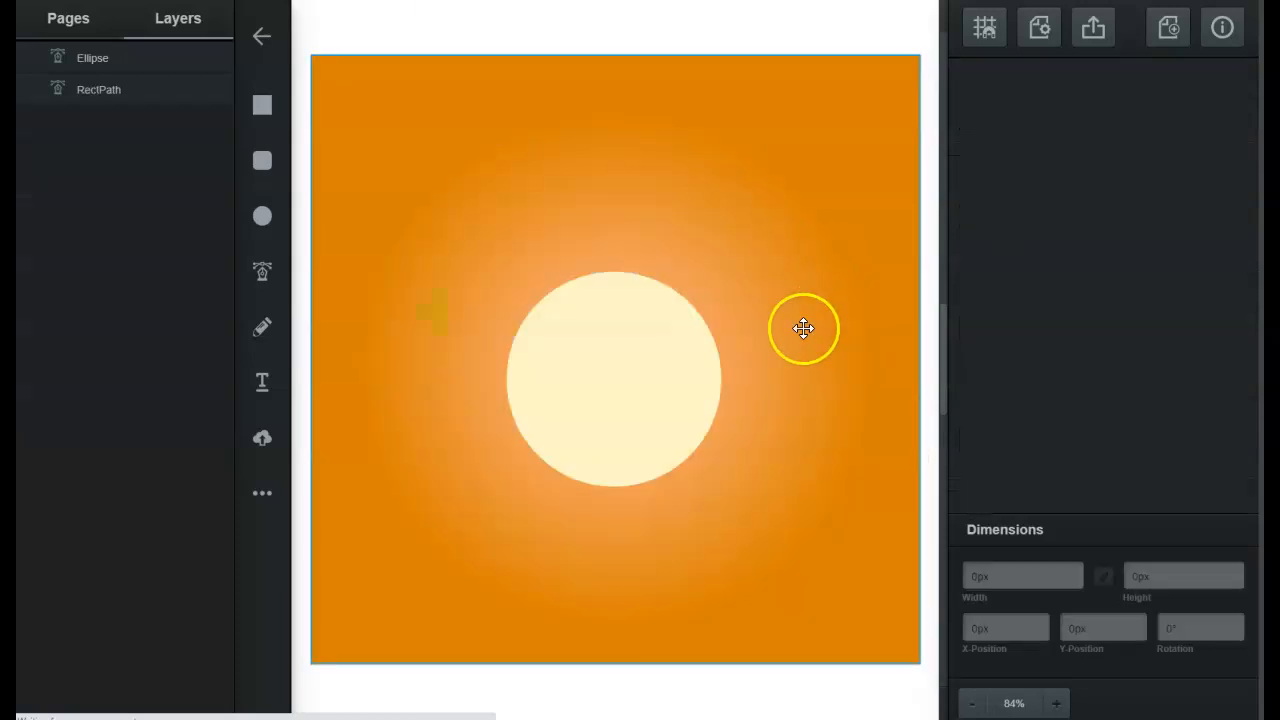
Step: Move the cream circle slightly upward in the new landscape file
left_click_drag(677, 368, 675, 361)
left_click(542, 38)
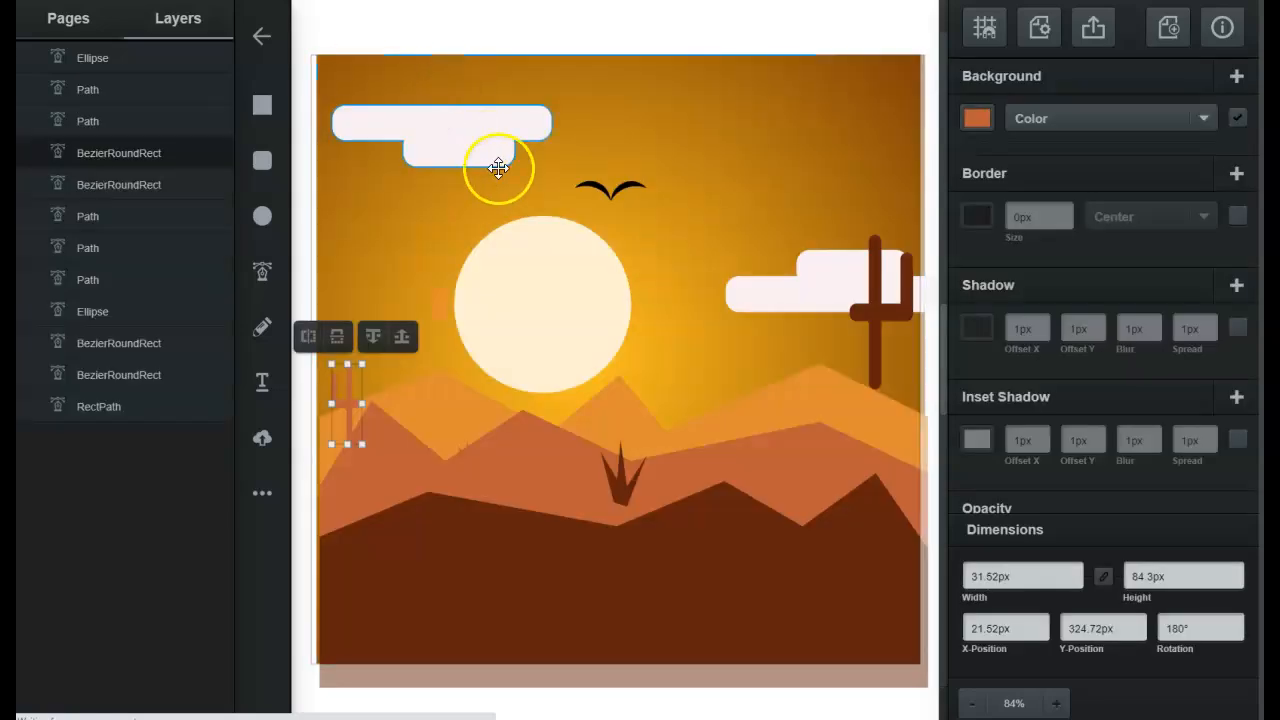
Step: Move both clouds higher in the sky of the finished landscape
left_click_drag(494, 163, 489, 137)
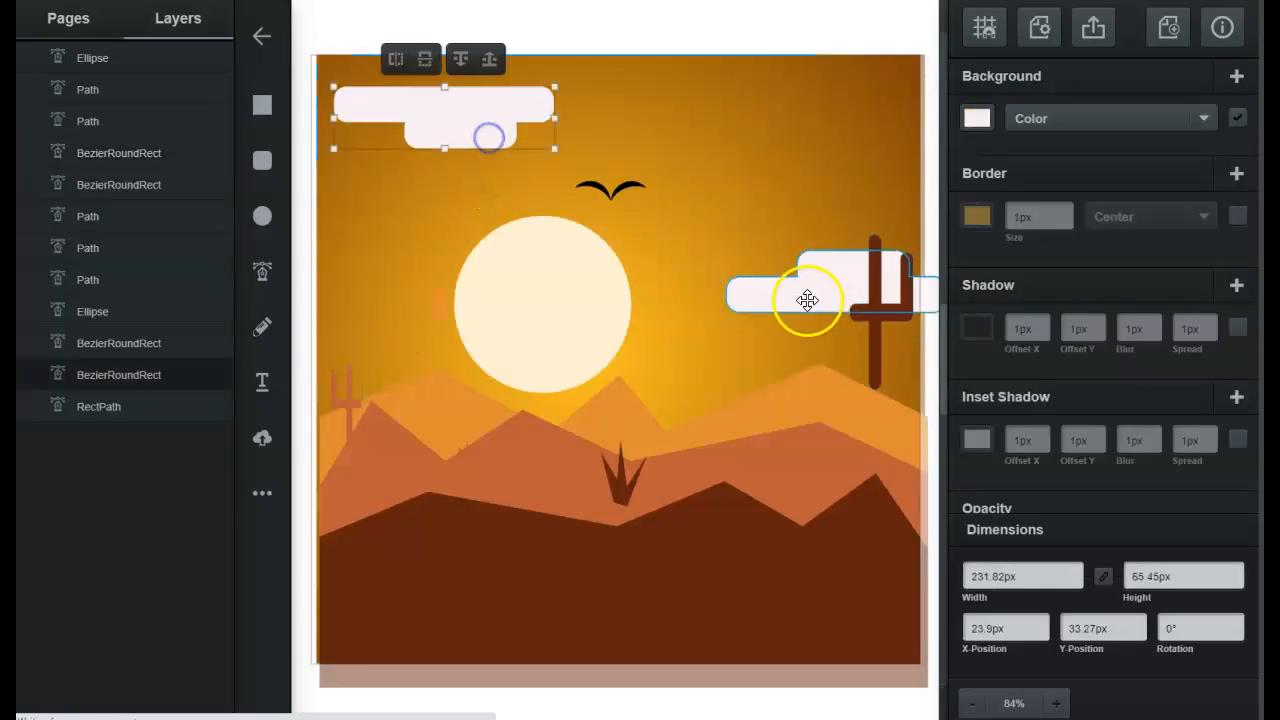
left_click_drag(808, 300, 787, 238)
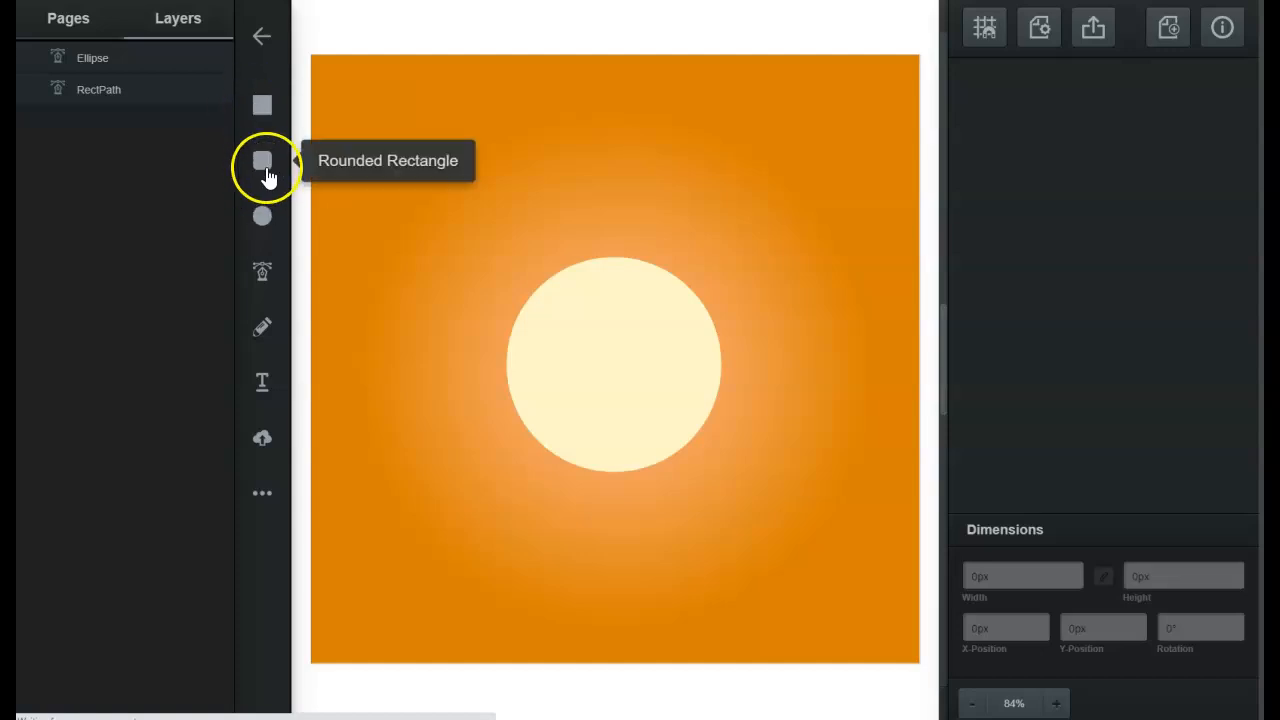
Step: Draw a rounded rectangle about 202 × 76 px near the page's upper-left corner and fill it white
left_click(265, 166)
mouse_move(330, 112)
left_mouse_down()
mouse_move(420, 160)
mouse_move(522, 183)
left_mouse_up()
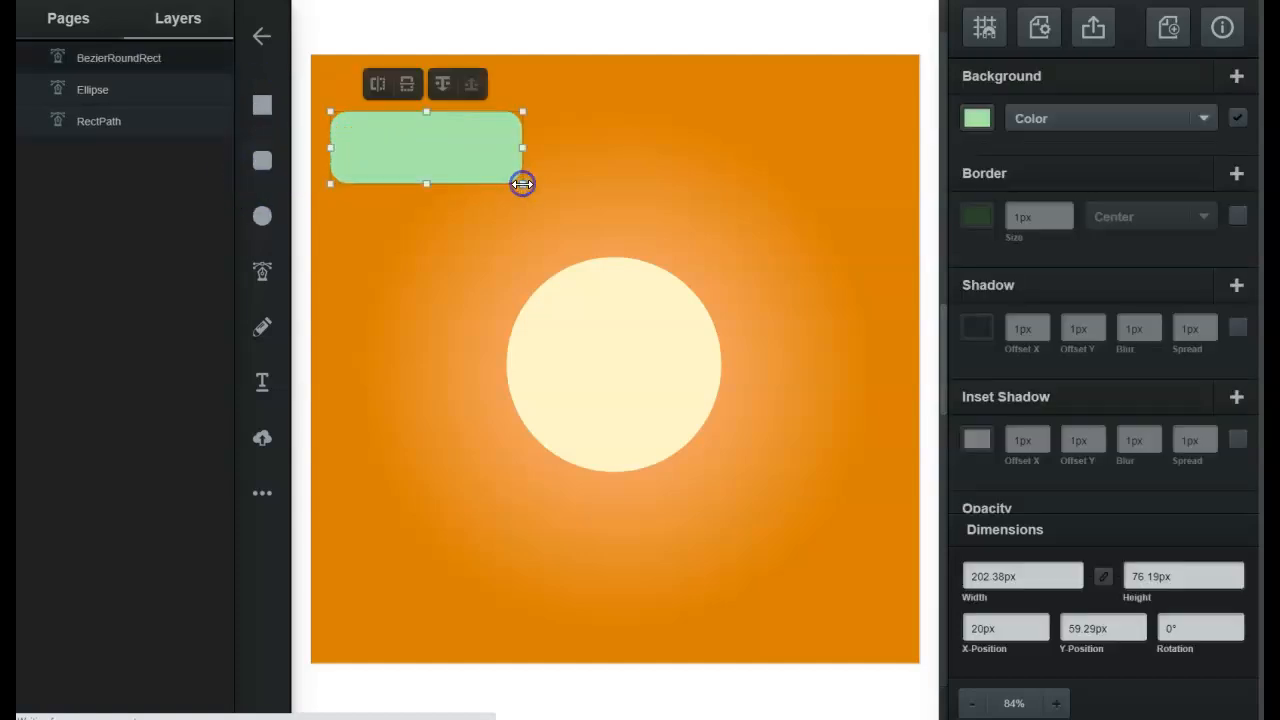
left_click(979, 118)
left_click_drag(709, 23, 670, 10)
Step: Resize the white rounded rectangle to about 170 × 44 px and place it at about X 21 px, Y 41 px
left_click_drag(488, 138, 482, 116)
left_click_drag(419, 91, 419, 124)
left_click_drag(326, 140, 464, 124)
Step: Duplicate the white rounded rectangle, narrow the copy to about 110 × 44 px and place it at about X 57 px, Y 63 px
right_click(464, 124)
left_click(457, 143)
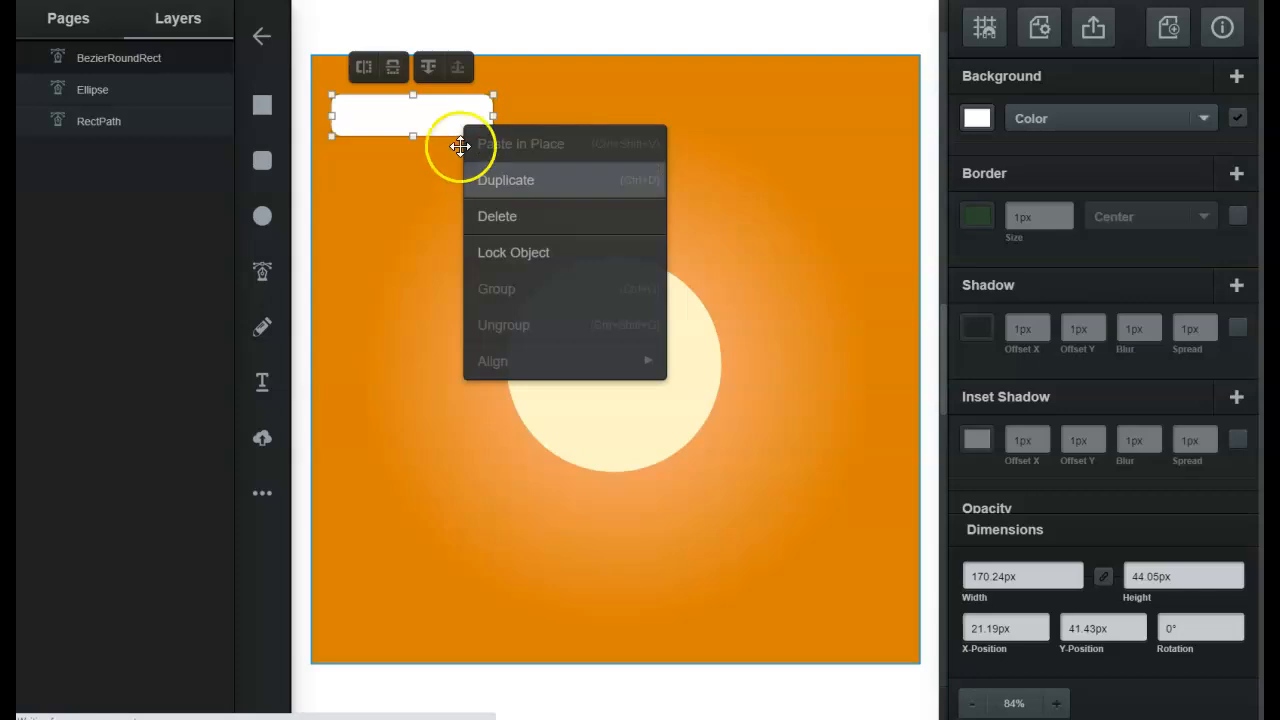
right_click(438, 118)
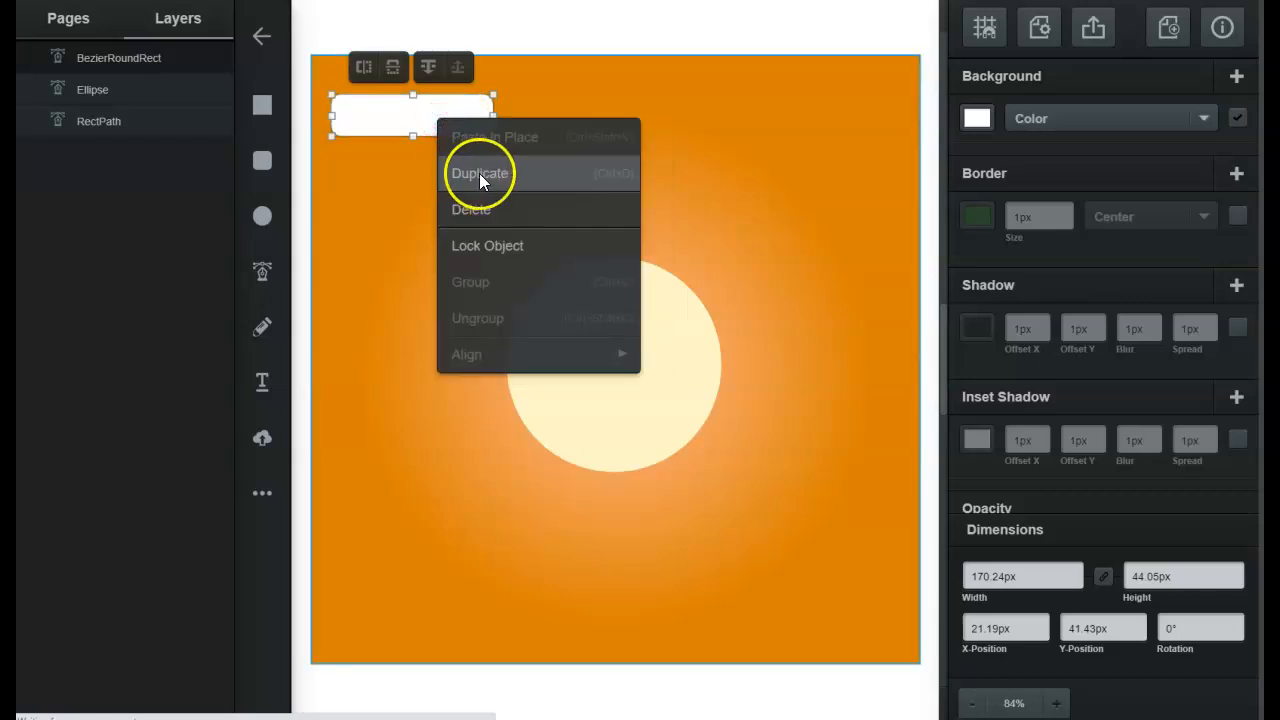
left_click(609, 177)
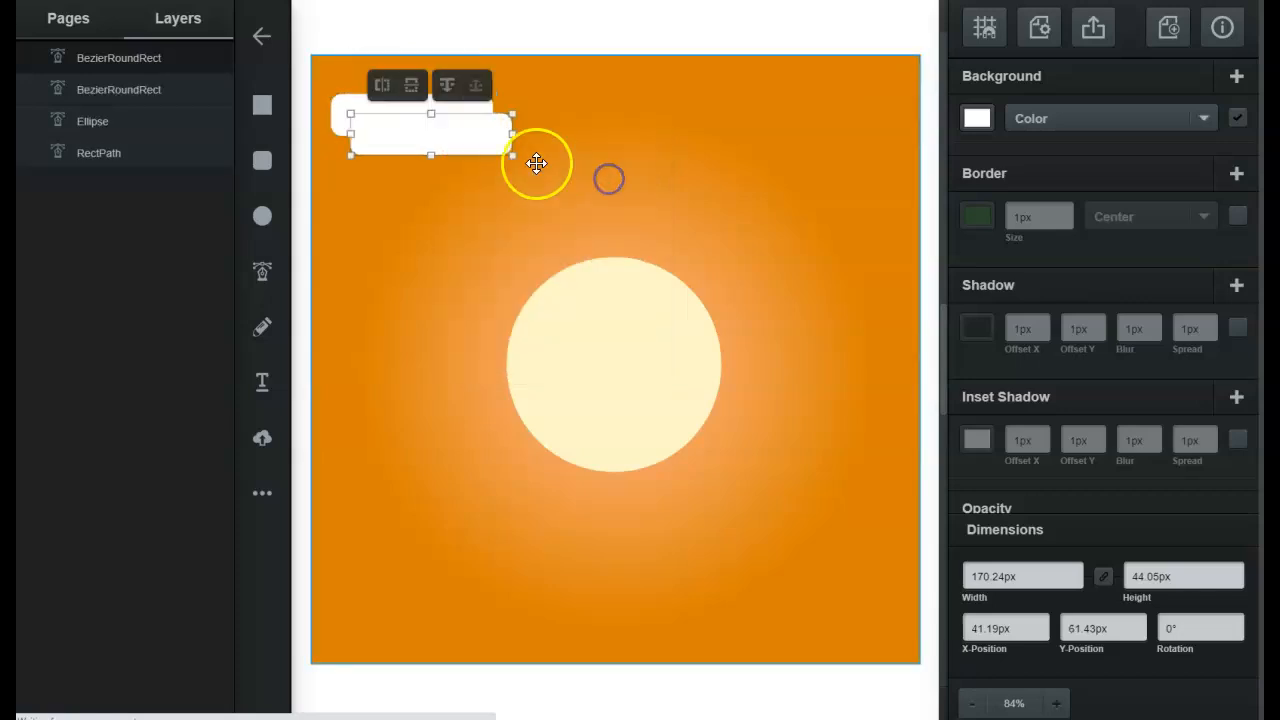
left_click_drag(525, 156, 434, 151)
left_click(501, 141)
left_click_drag(434, 151, 430, 150)
left_click(376, 140)
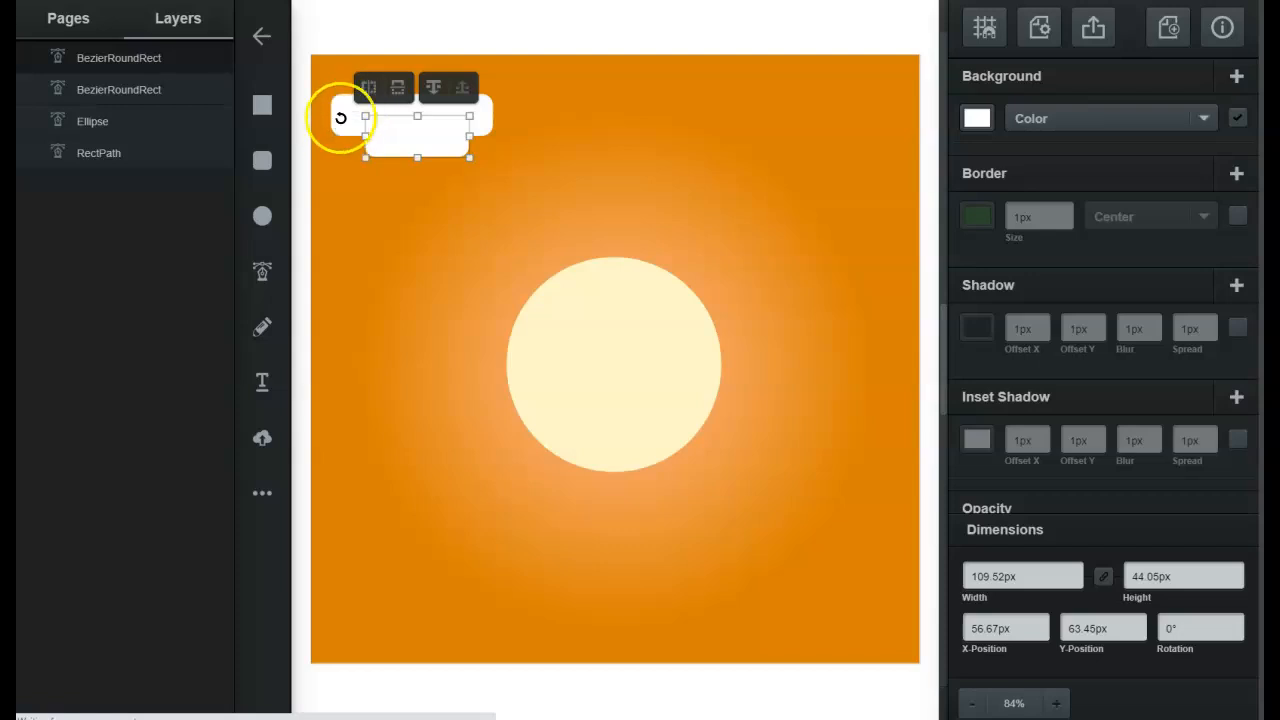
left_click(343, 103)
left_click(432, 143)
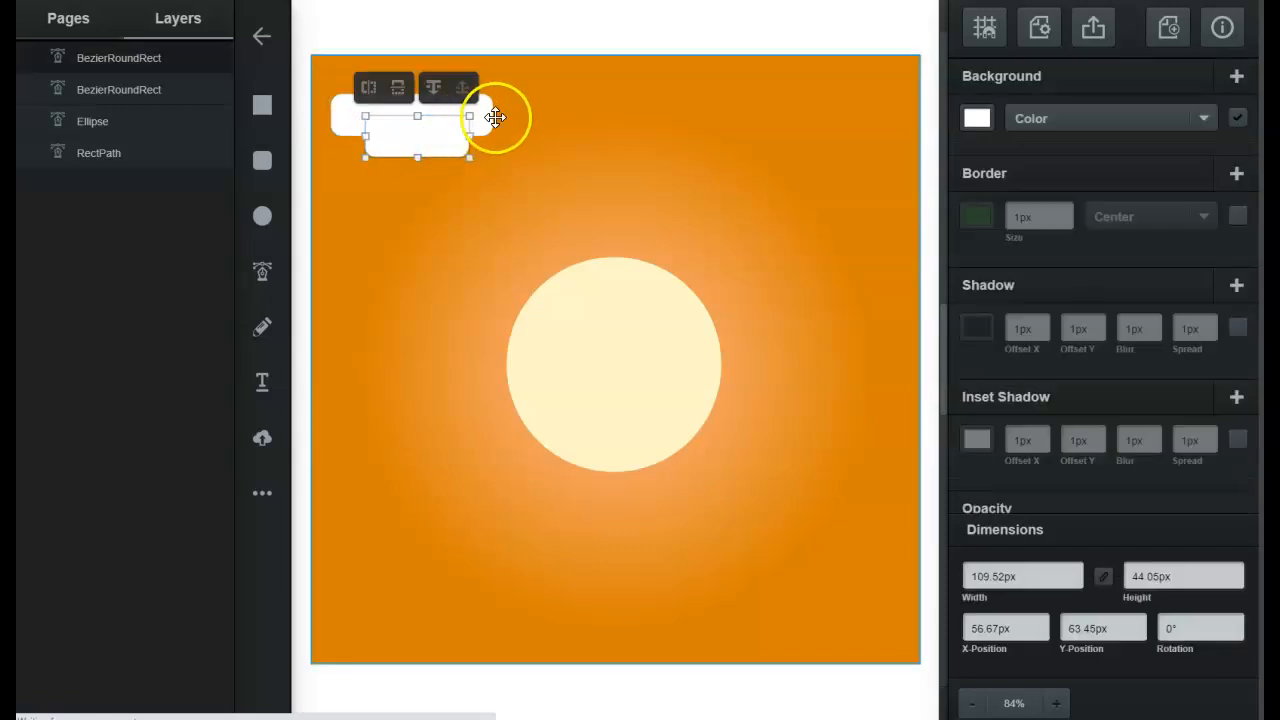
left_click(495, 118)
left_click(423, 106)
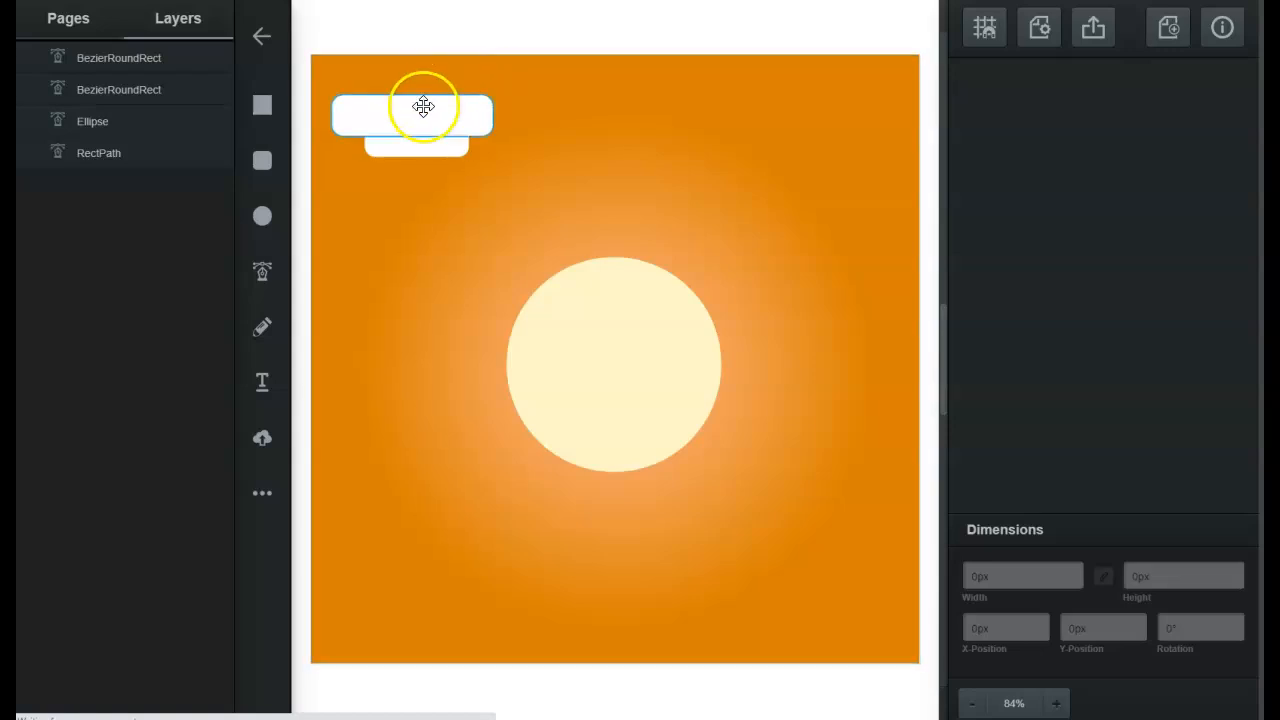
left_click(417, 140)
left_click(440, 100)
left_click(470, 31)
left_click(412, 105)
left_click(411, 143)
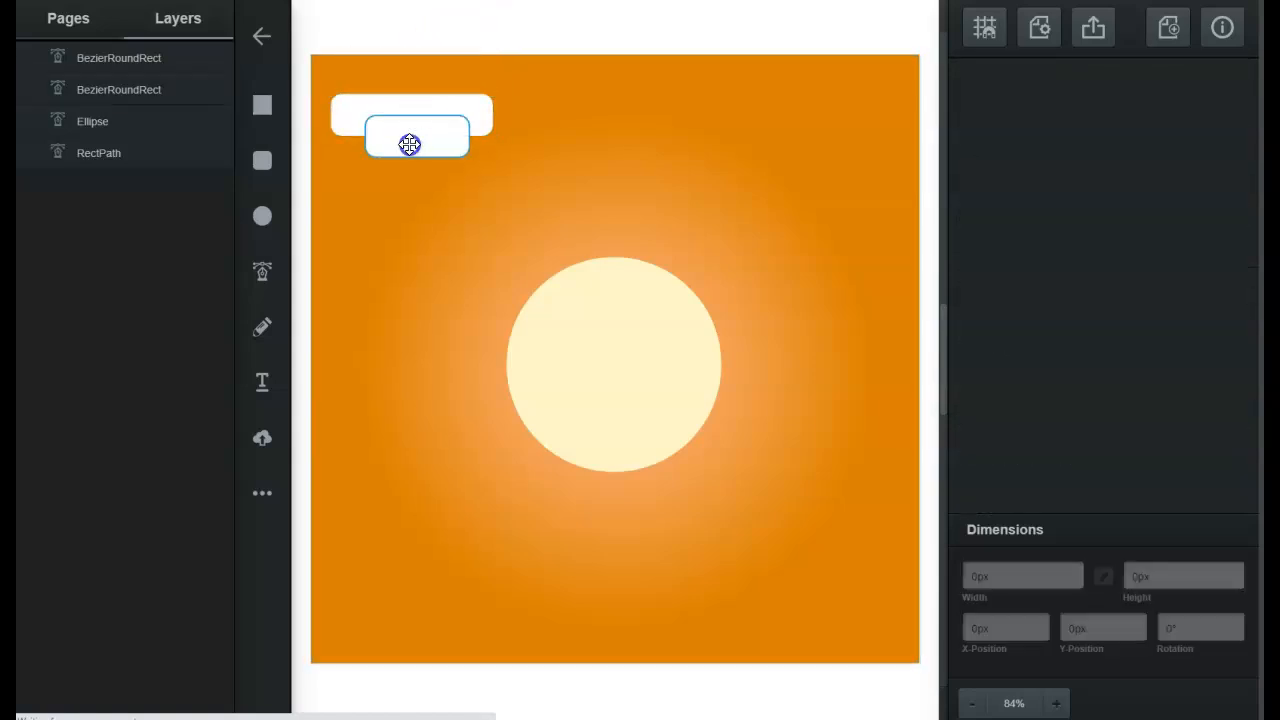
left_click(353, 130)
left_click(408, 40)
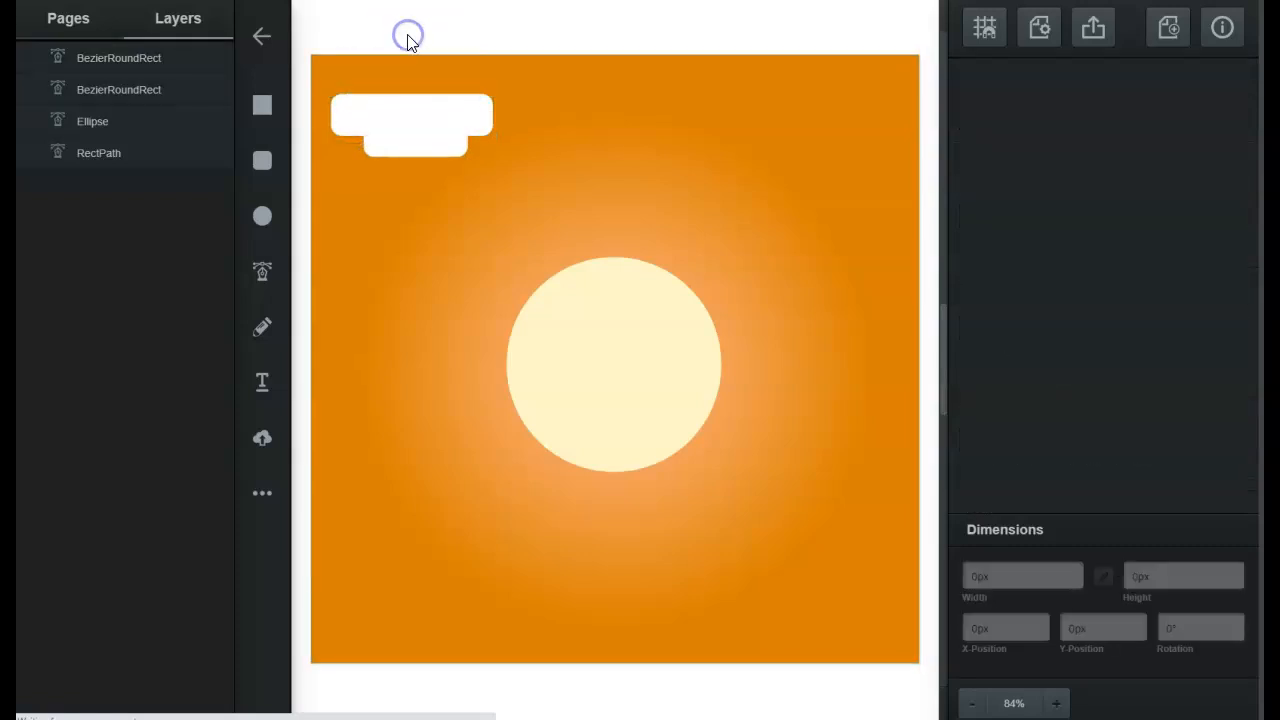
Step: Unite the two white rounded rectangles into one cloud and place it at about X 14 px, Y 32 px
left_click(389, 101)
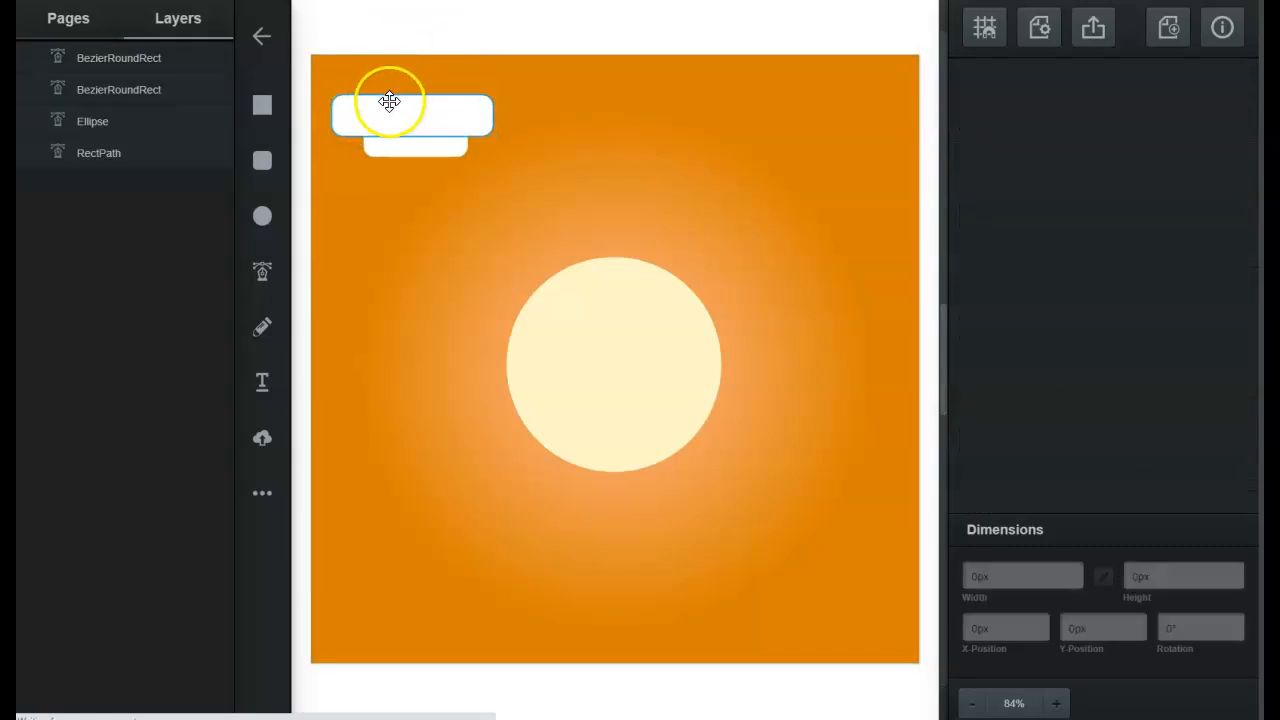
left_click(393, 140, "shift")
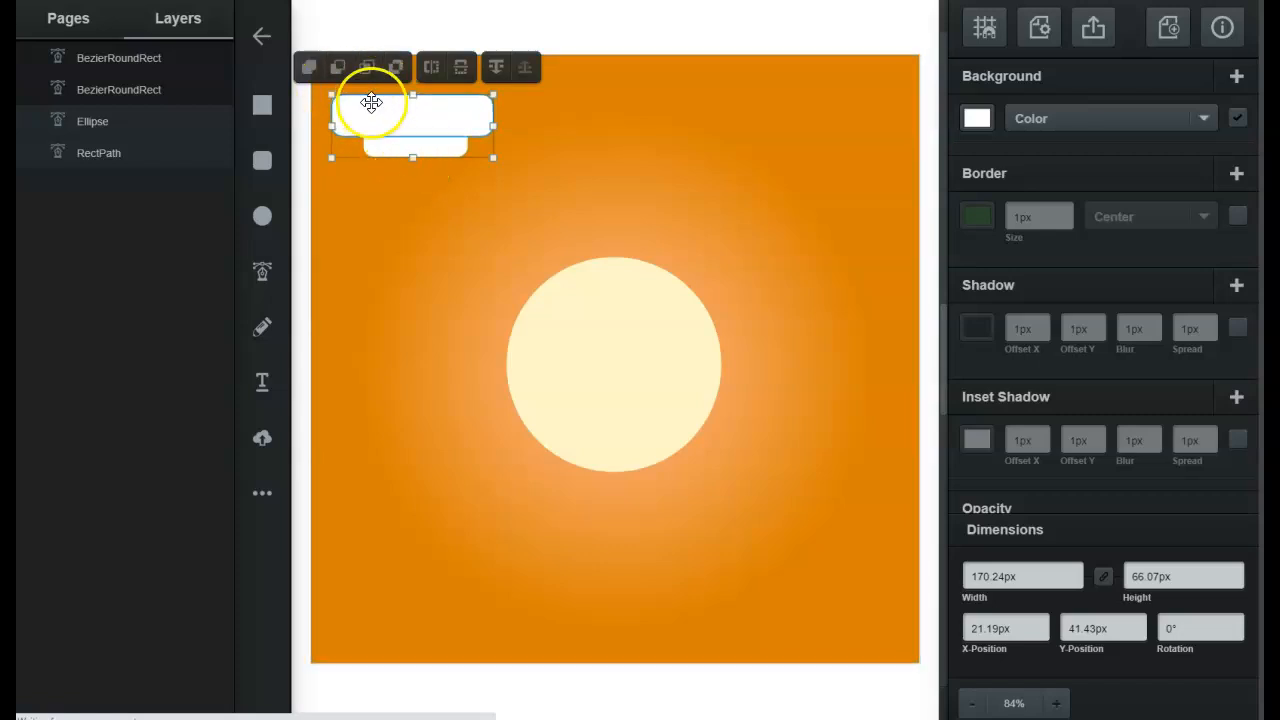
left_click(334, 73)
key("ctrl+z")
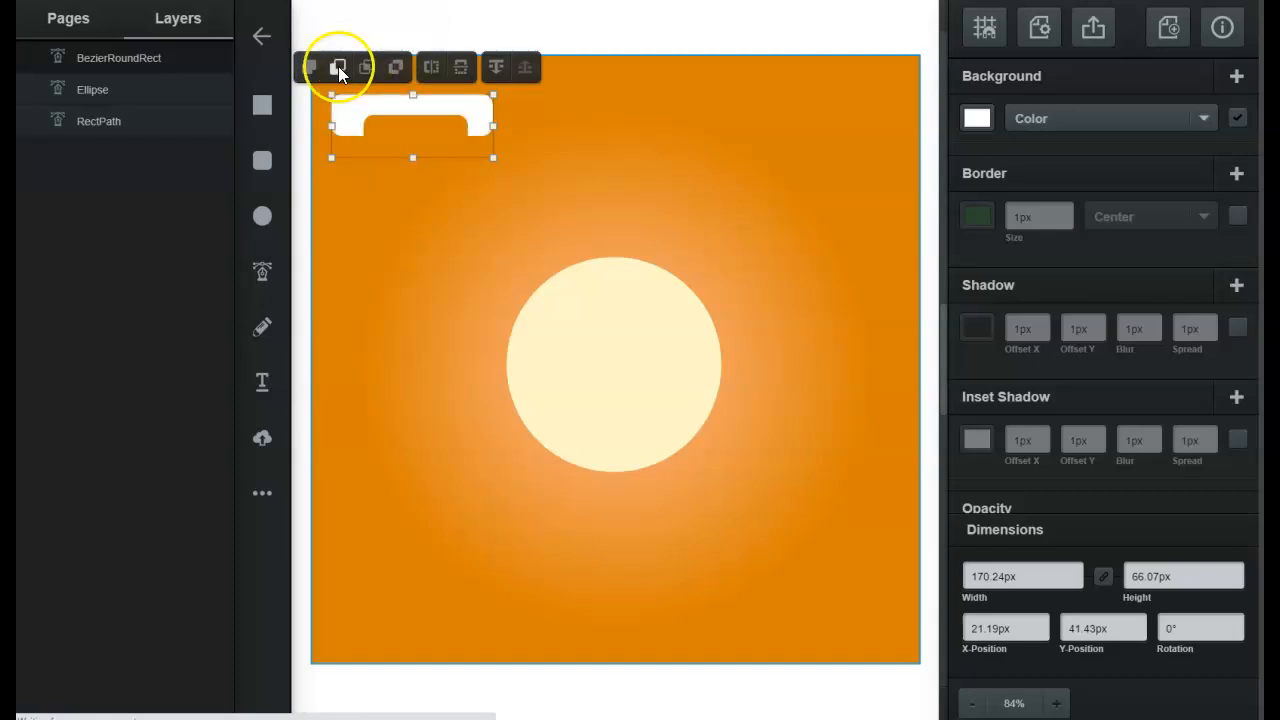
left_click(306, 69)
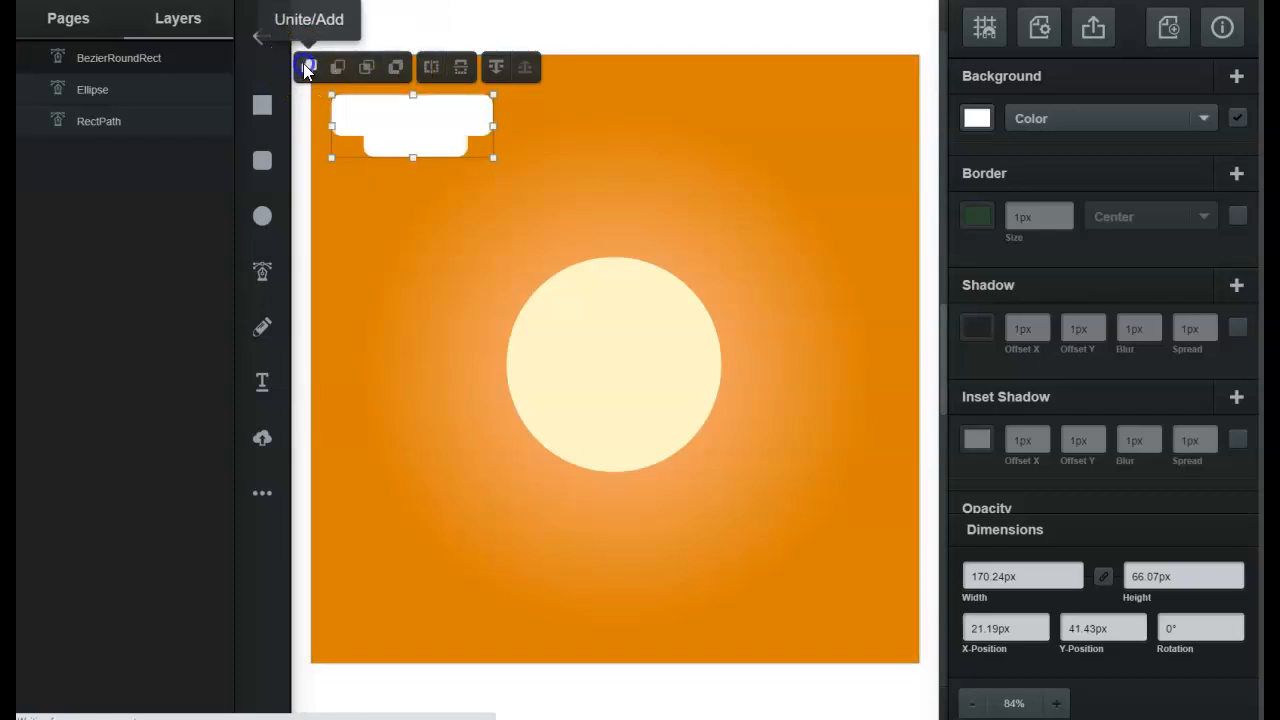
mouse_move(437, 131)
left_mouse_down()
mouse_move(487, 132)
mouse_move(414, 134)
mouse_move(431, 131)
left_mouse_up()
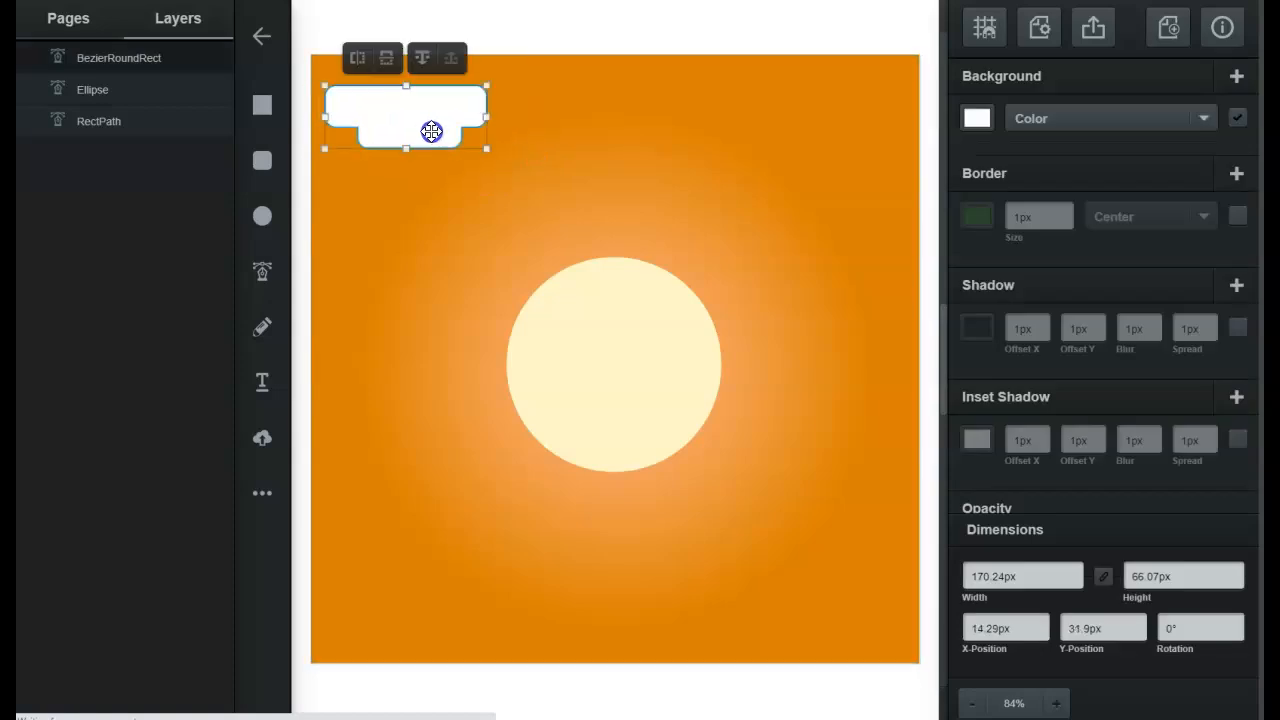
Step: Duplicate the cloud to about X 309 px, Y 75 px and flip the copy vertically
right_click(431, 131)
left_click(458, 182)
left_click_drag(460, 183, 697, 151)
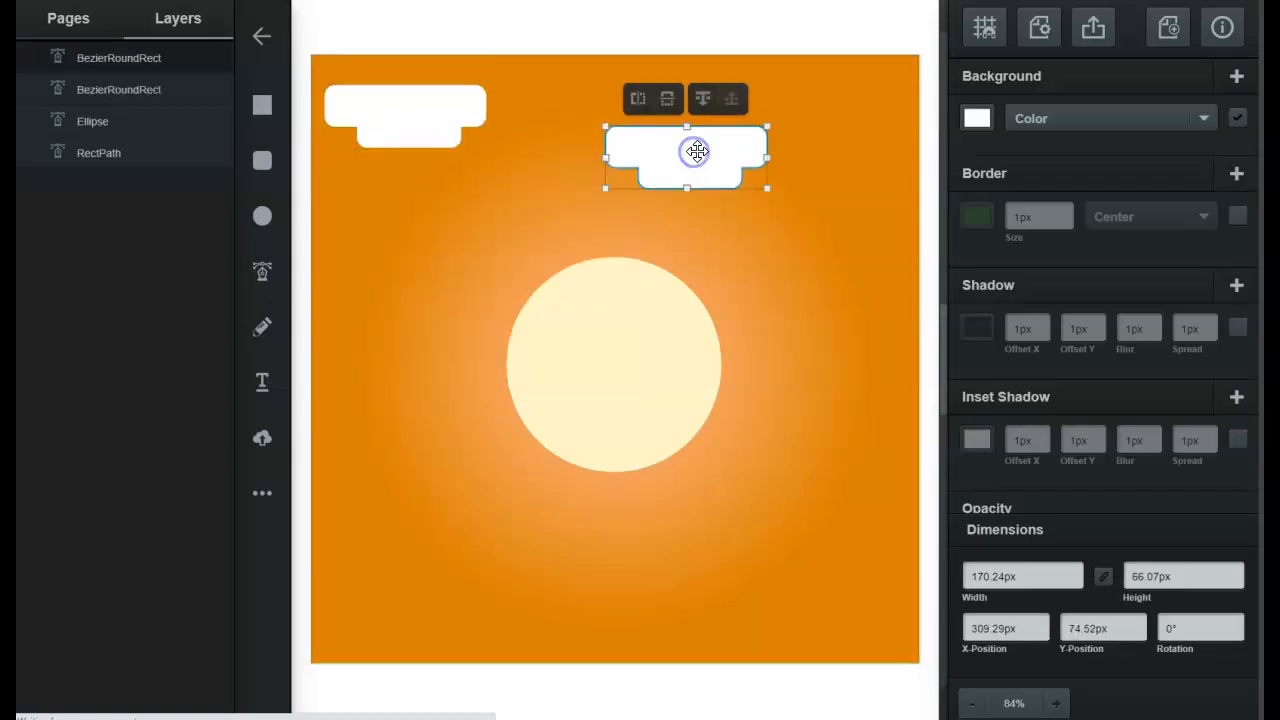
left_click(666, 100)
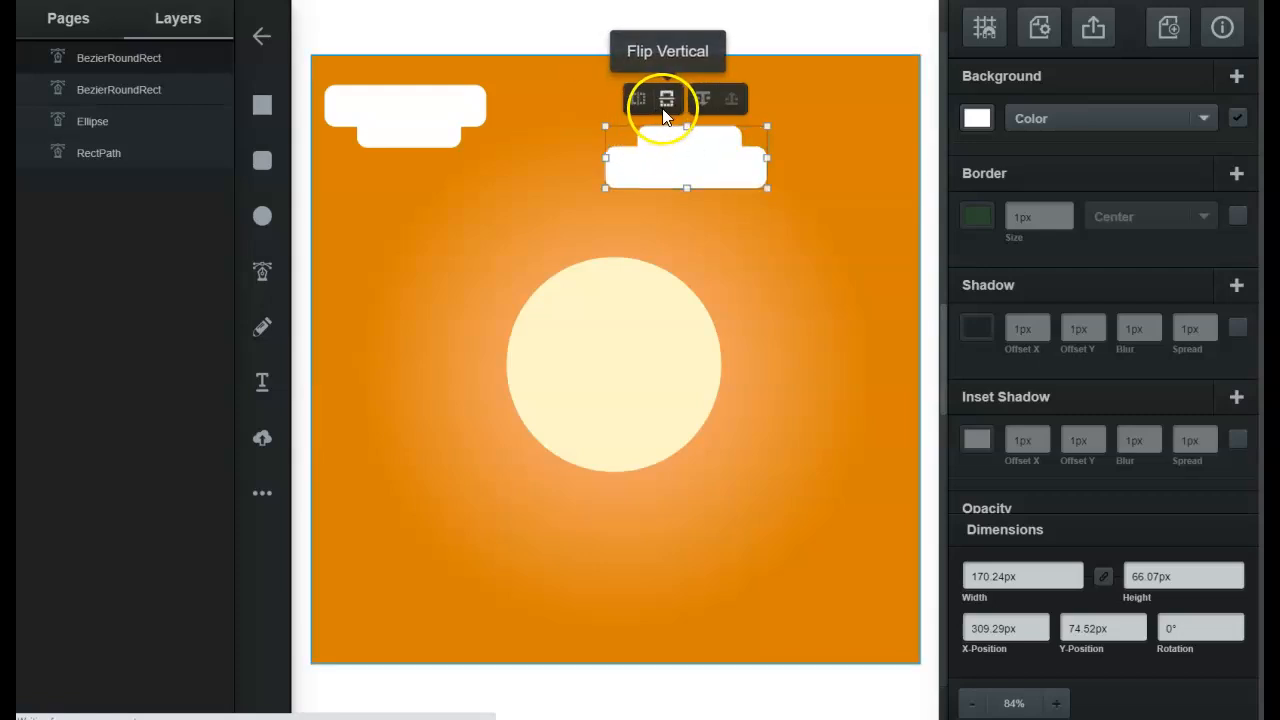
left_click(662, 106)
left_click(662, 104)
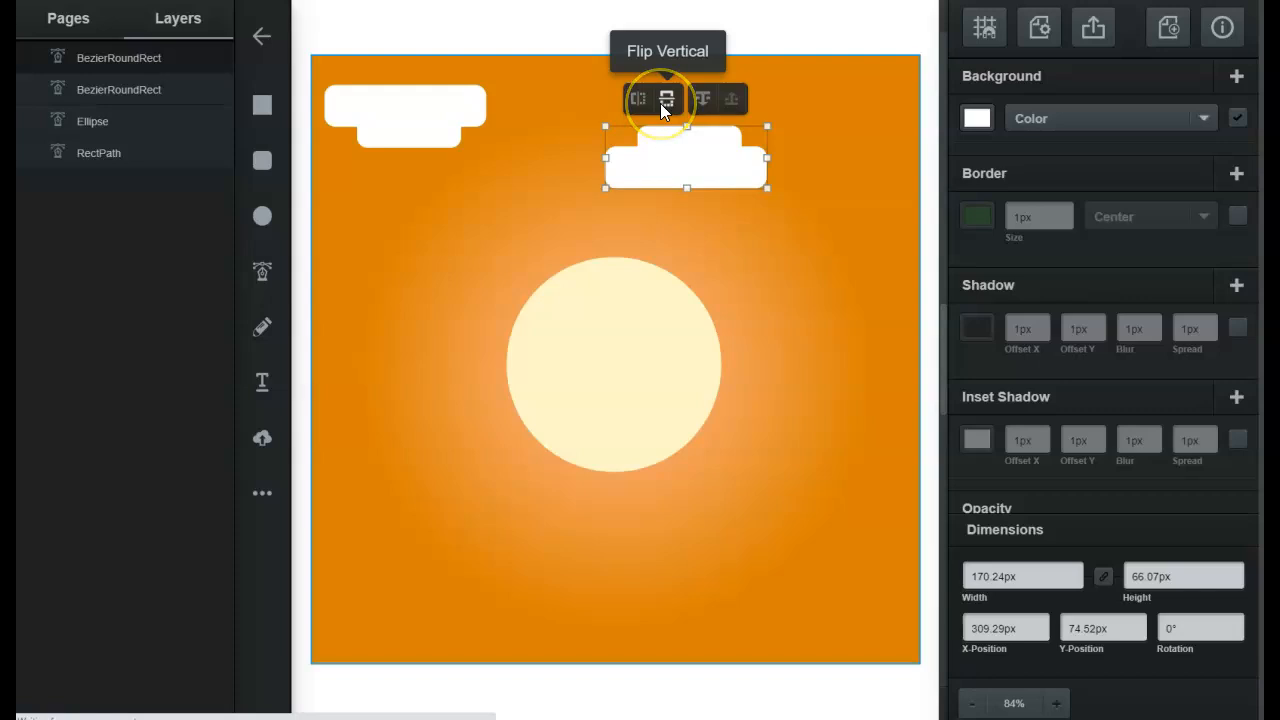
Step: Move the flipped cloud to the right side of the sky and widen it, keeping it inside the page edge
left_click_drag(686, 154, 808, 178)
left_click_drag(722, 165, 771, 157)
left_click(688, 37)
Step: Move the cream sun circle to about X 210 px, Y 202 px
left_click_drag(685, 330, 690, 320)
left_click(690, 320)
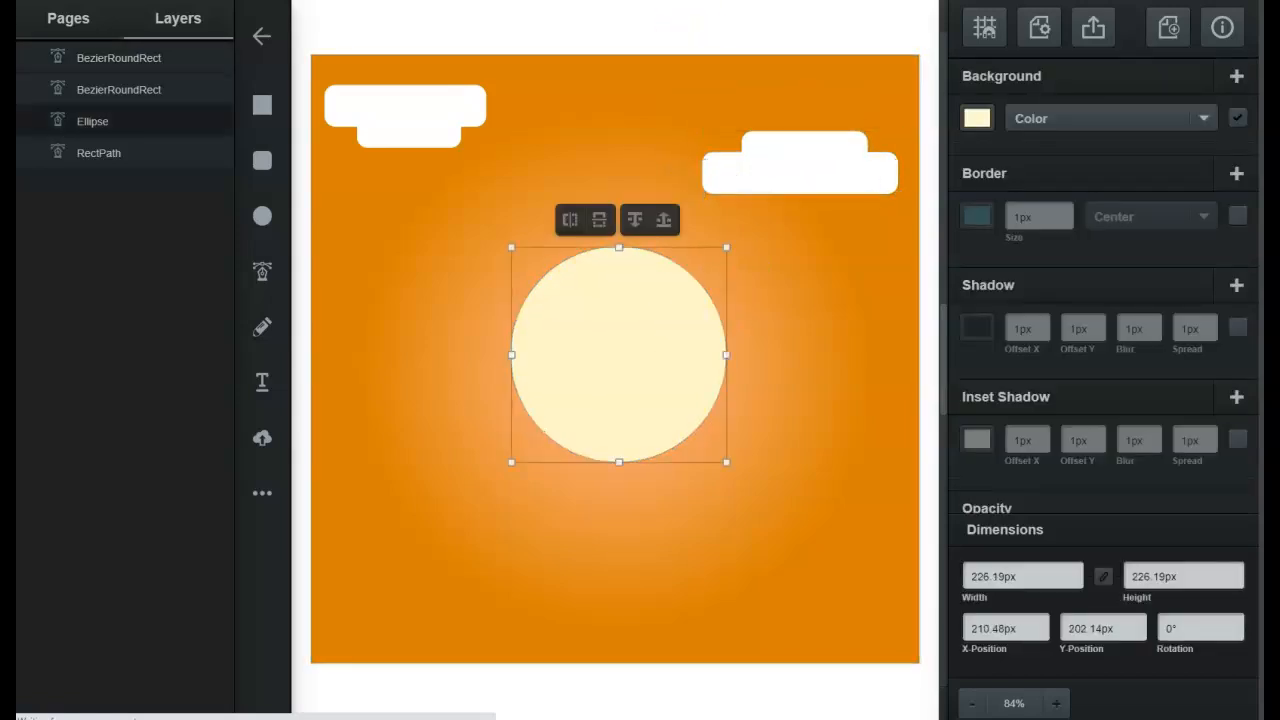
Step: Switch to the finished landscape and reposition the black bird slightly above the sun
left_click(612, 26)
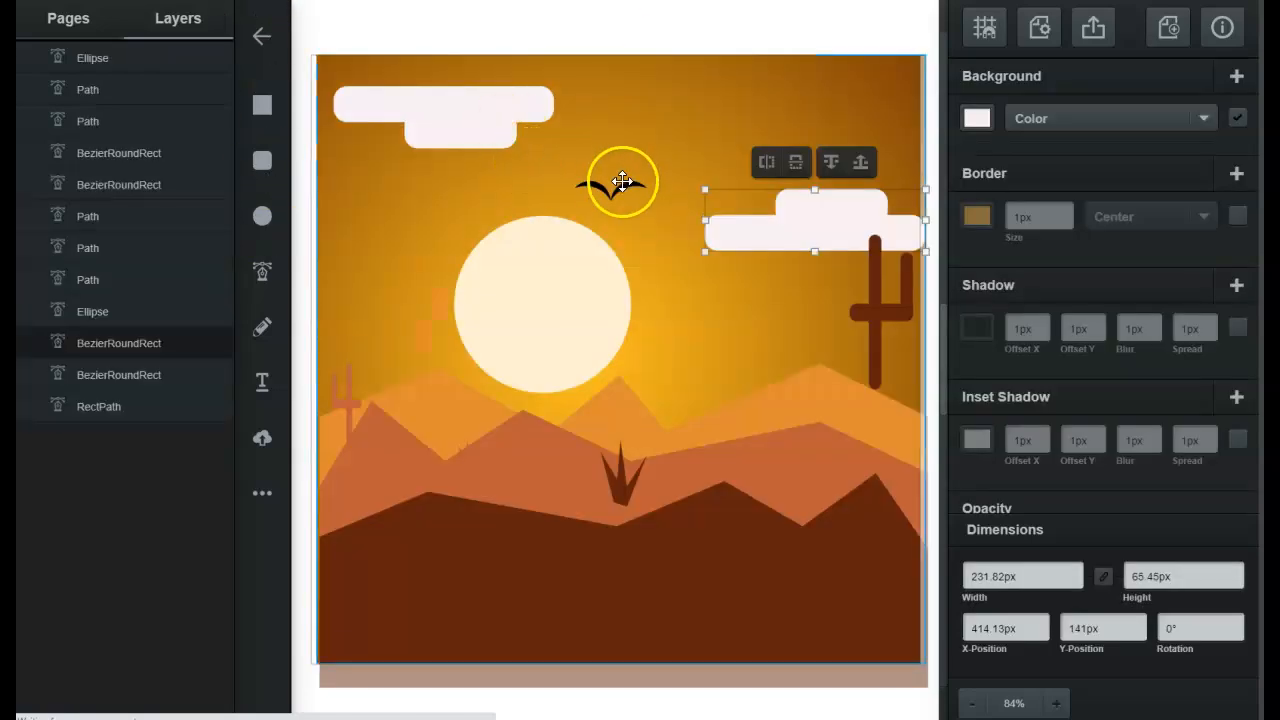
mouse_move(622, 182)
left_mouse_down()
mouse_move(645, 161)
mouse_move(607, 162)
left_mouse_up()
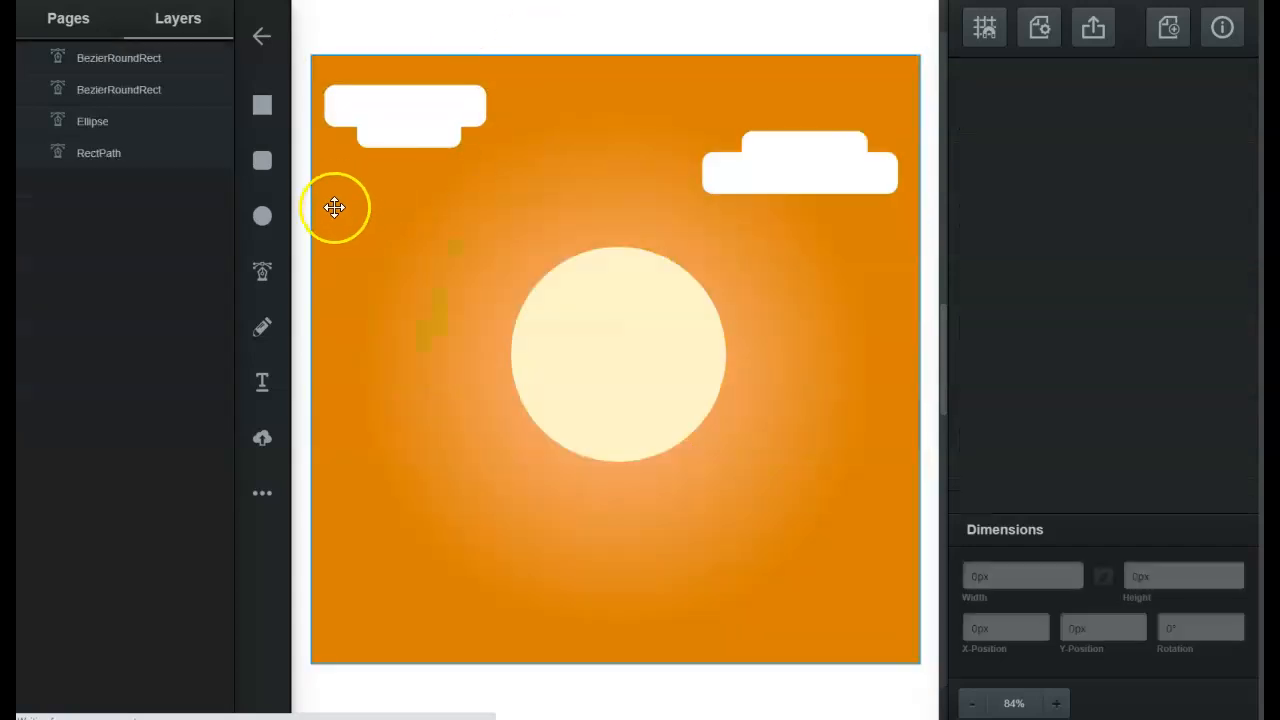
Step: Draw an ellipse about 254 × 252 px over the left part of the new landscape and fill it black
left_click(261, 219)
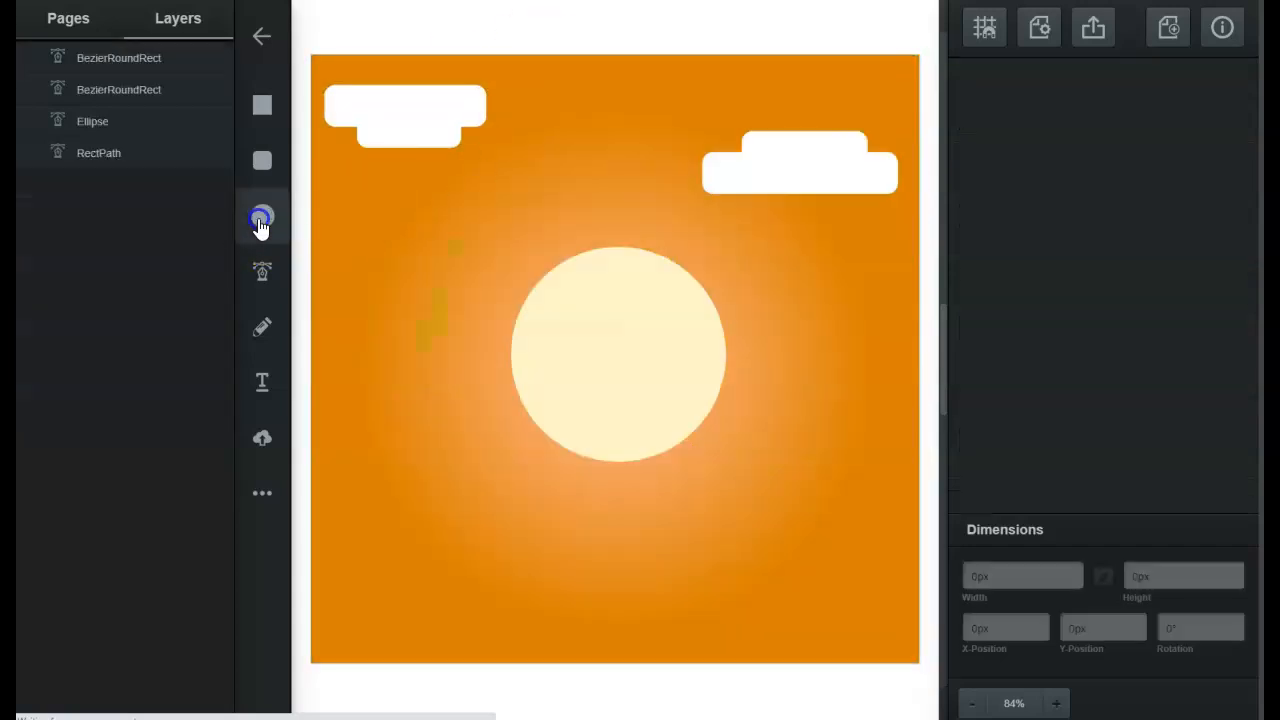
left_click_drag(369, 204, 609, 443)
left_click_drag(543, 377, 454, 356)
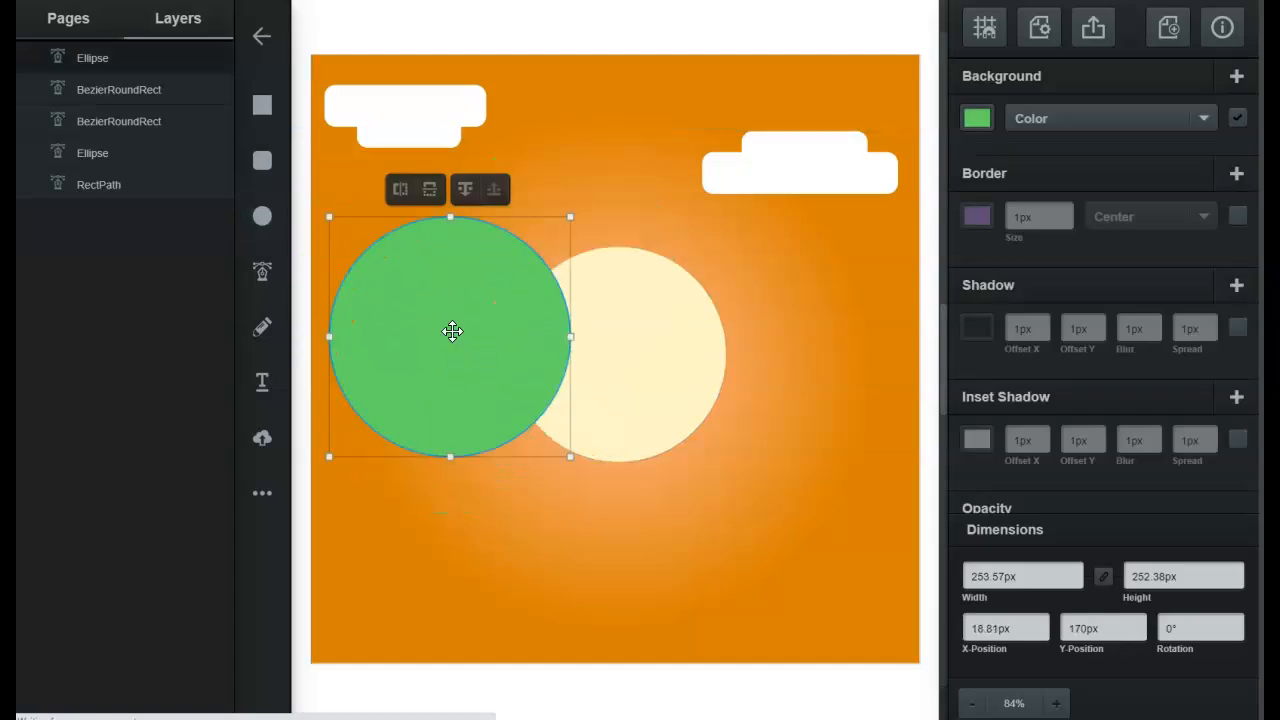
left_click(977, 118)
left_click_drag(811, 194, 651, 263)
Step: Draw a second ellipse about 343 × 295 px overlapping the black one and fill it white
left_click(386, 306)
left_click(262, 216)
left_click(388, 296)
left_click_drag(388, 296, 694, 554)
left_click(977, 118)
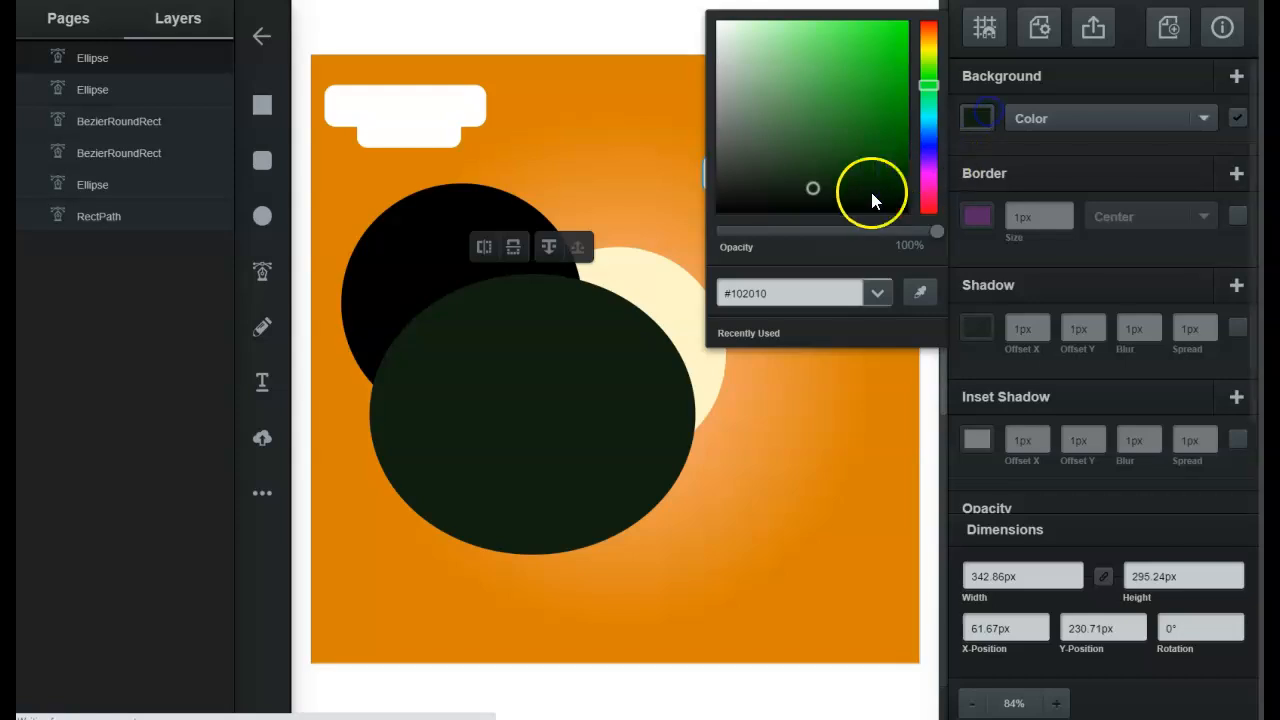
left_click_drag(870, 200, 717, 21)
Step: Move the white and black ellipses over the sun so a black arc shows along the white ellipse's upper-right edge
left_click_drag(597, 314, 651, 361)
left_click_drag(491, 237, 727, 408)
left_click(734, 366)
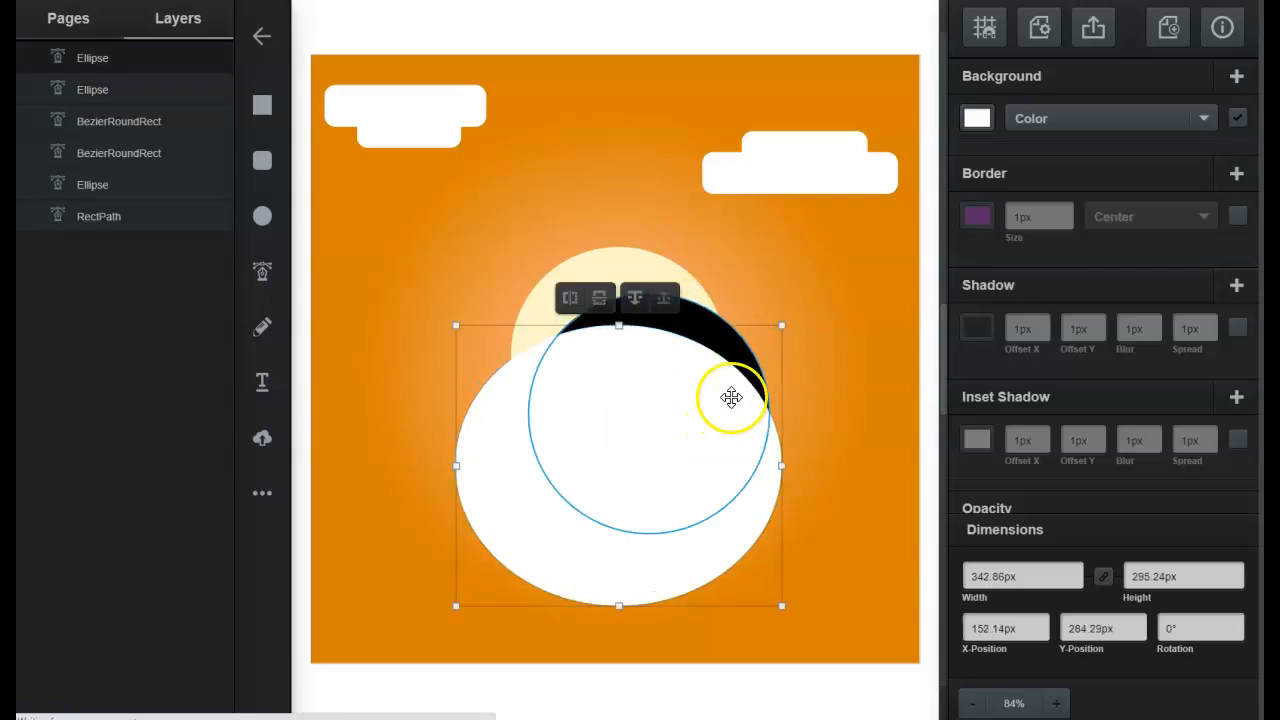
Step: Narrow the black ellipse to about 215 px, lower its top edge, and move the white ellipse to about X 157 px, Y 288 px
left_click(743, 349)
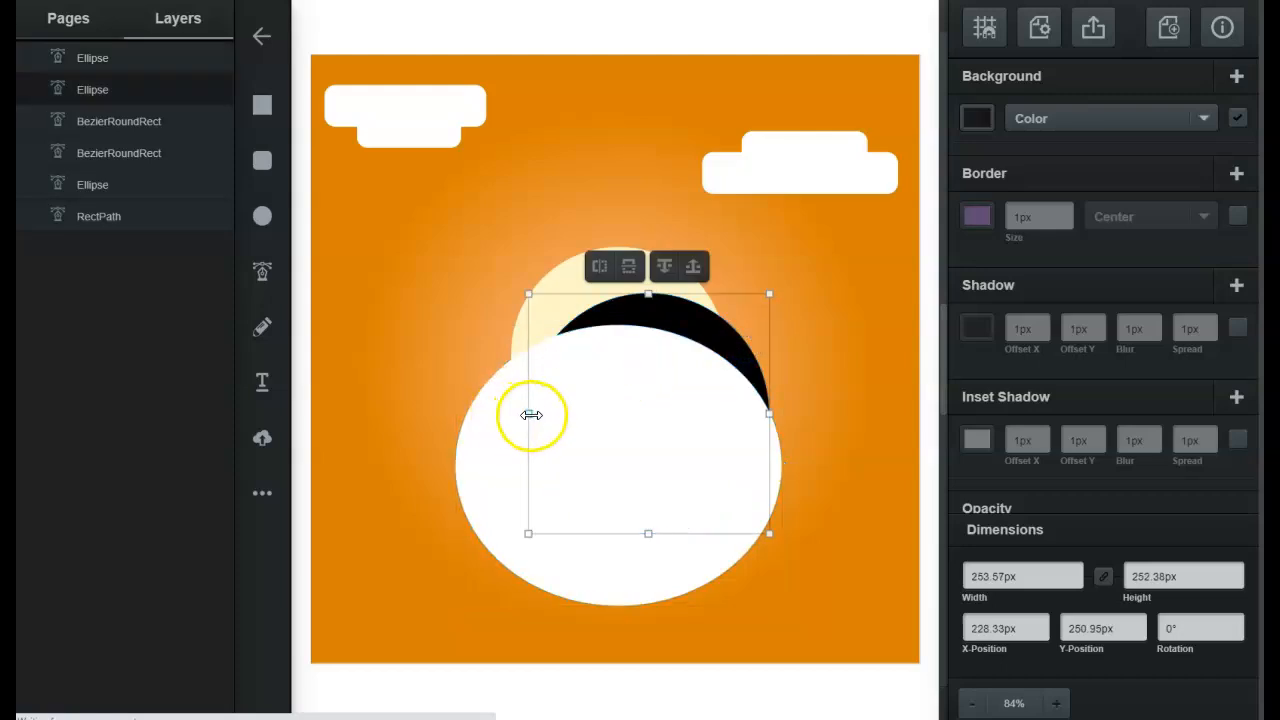
left_click_drag(531, 414, 569, 414)
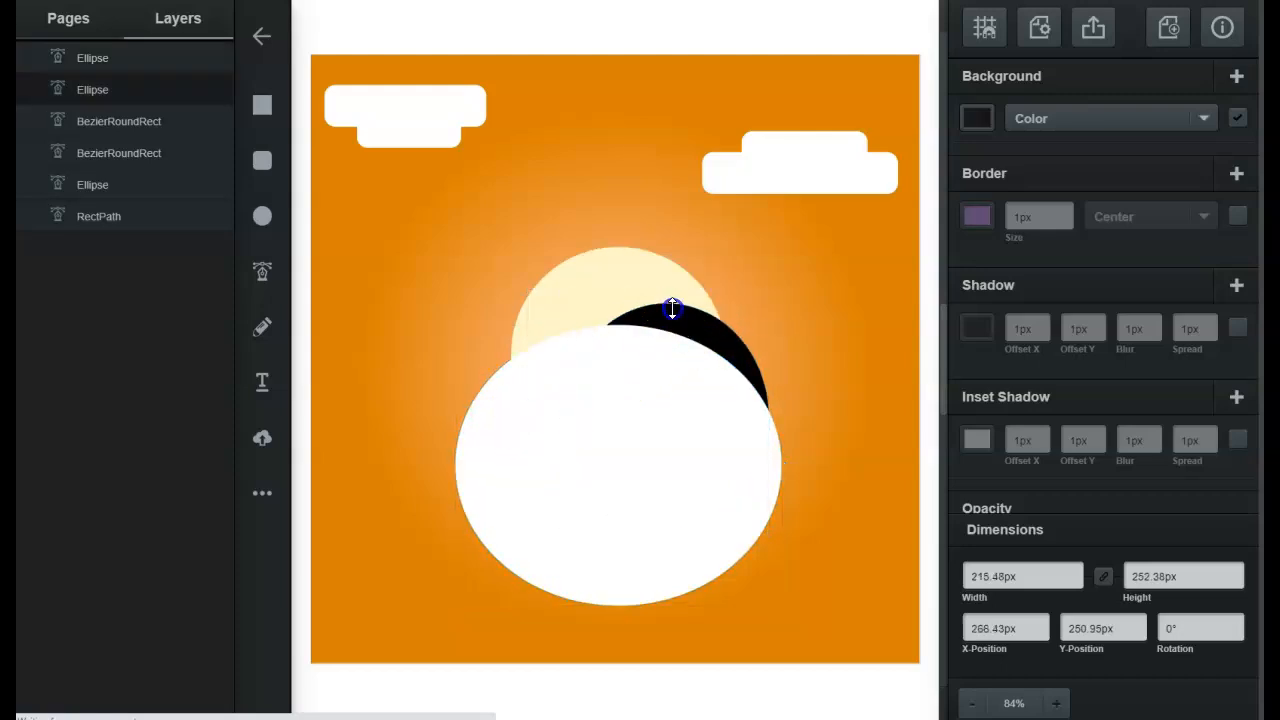
left_click_drag(675, 375, 681, 379)
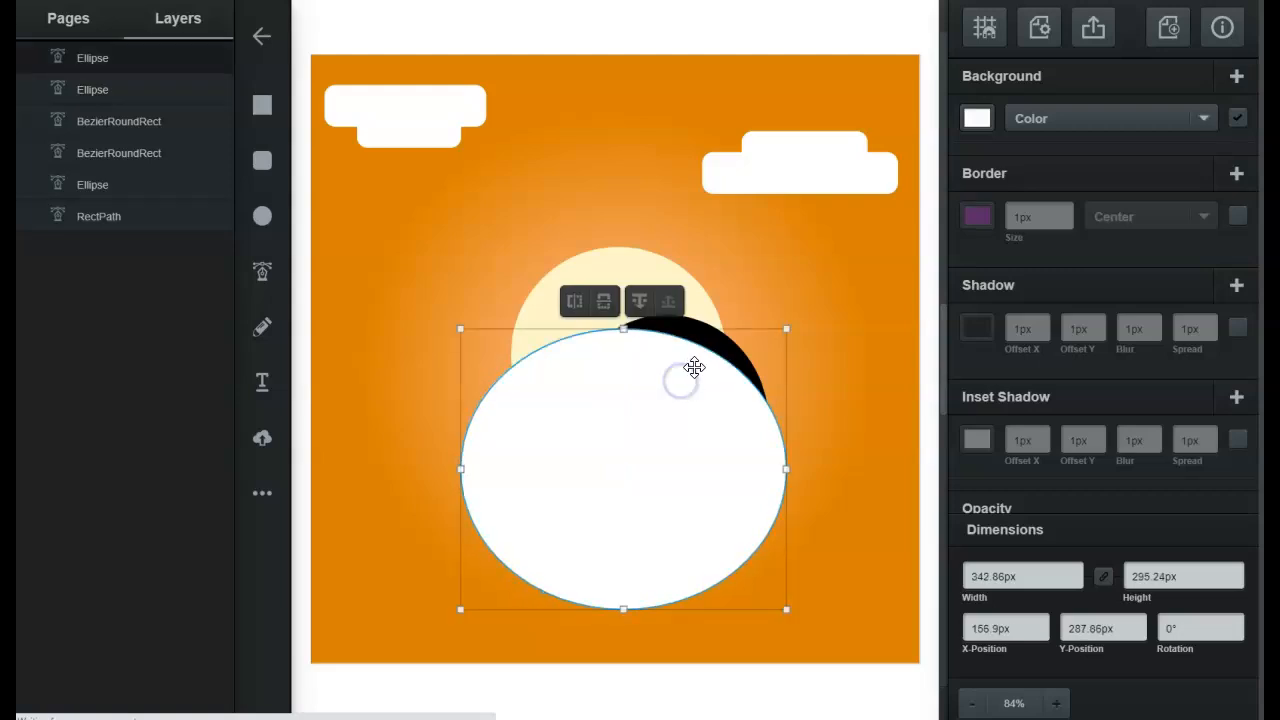
Step: Subtract the white ellipse from the black one and move the remaining crescent to about X 115 px, Y 109 px
left_click(708, 340, "shift")
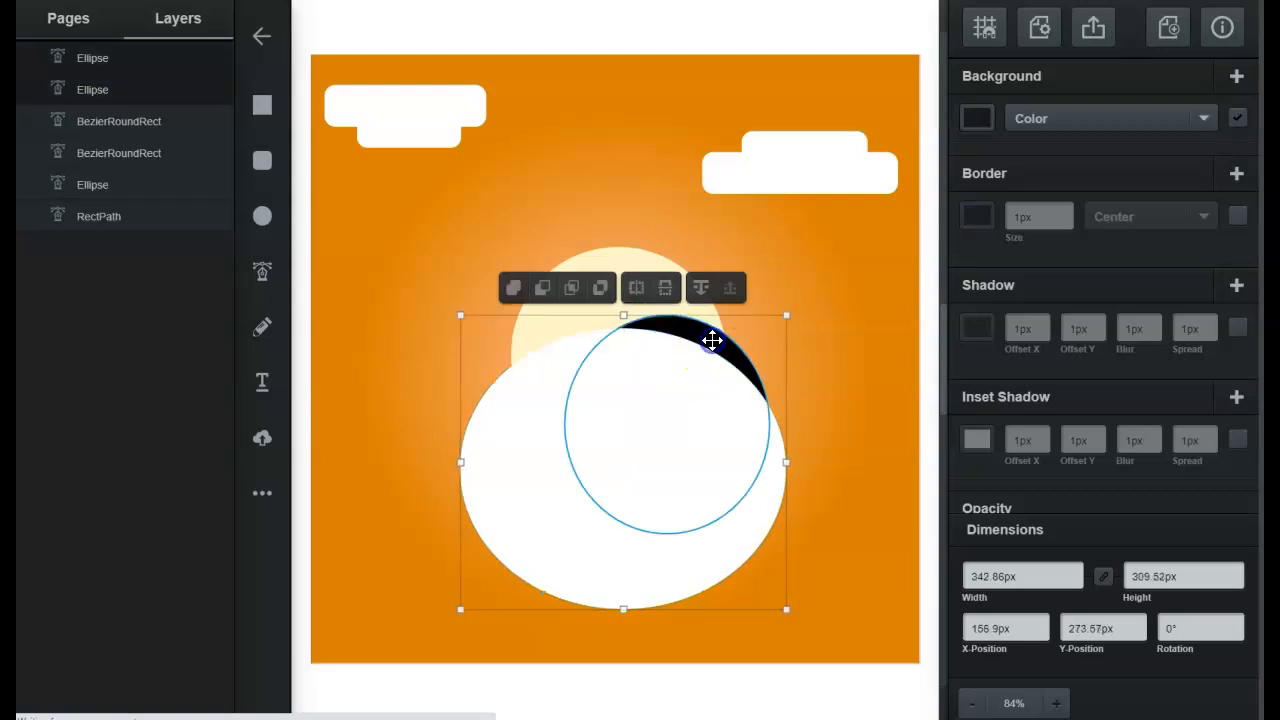
left_click(541, 288)
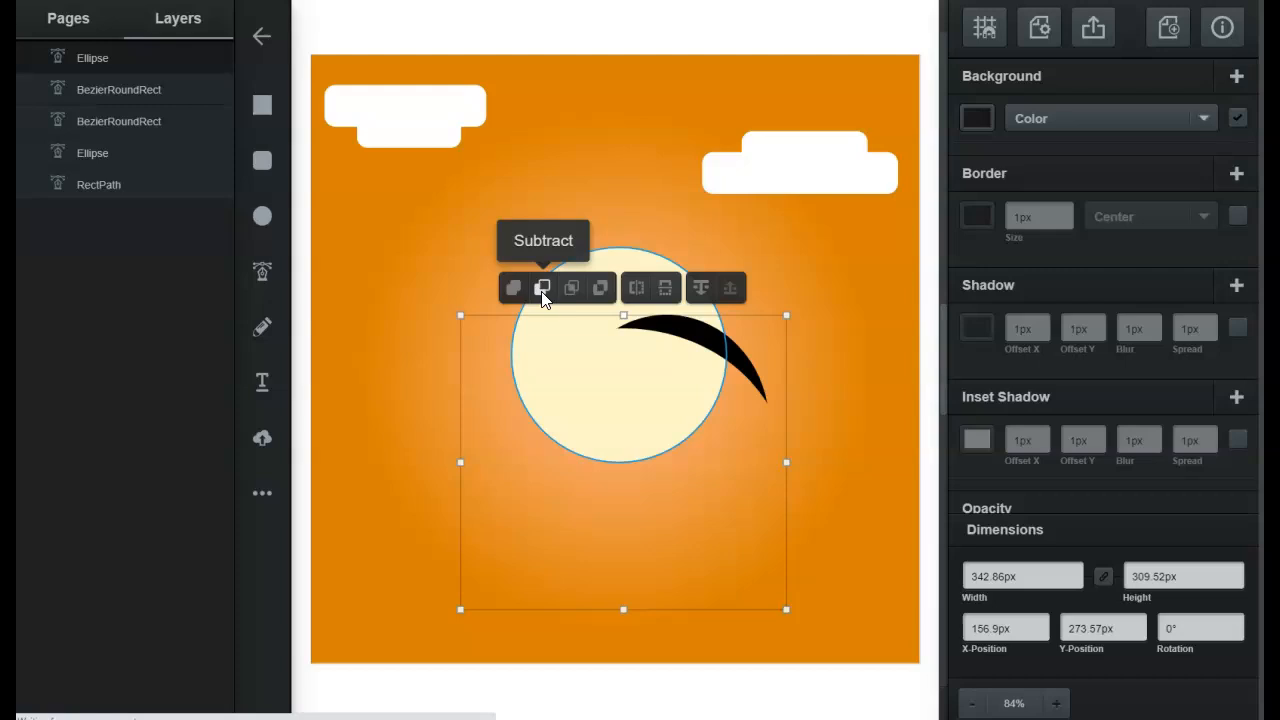
left_click_drag(686, 343, 501, 191)
Step: Duplicate the black crescent and mirror the copy at about X 273 px, Y 109 px so both tips meet as wings
right_click(501, 191)
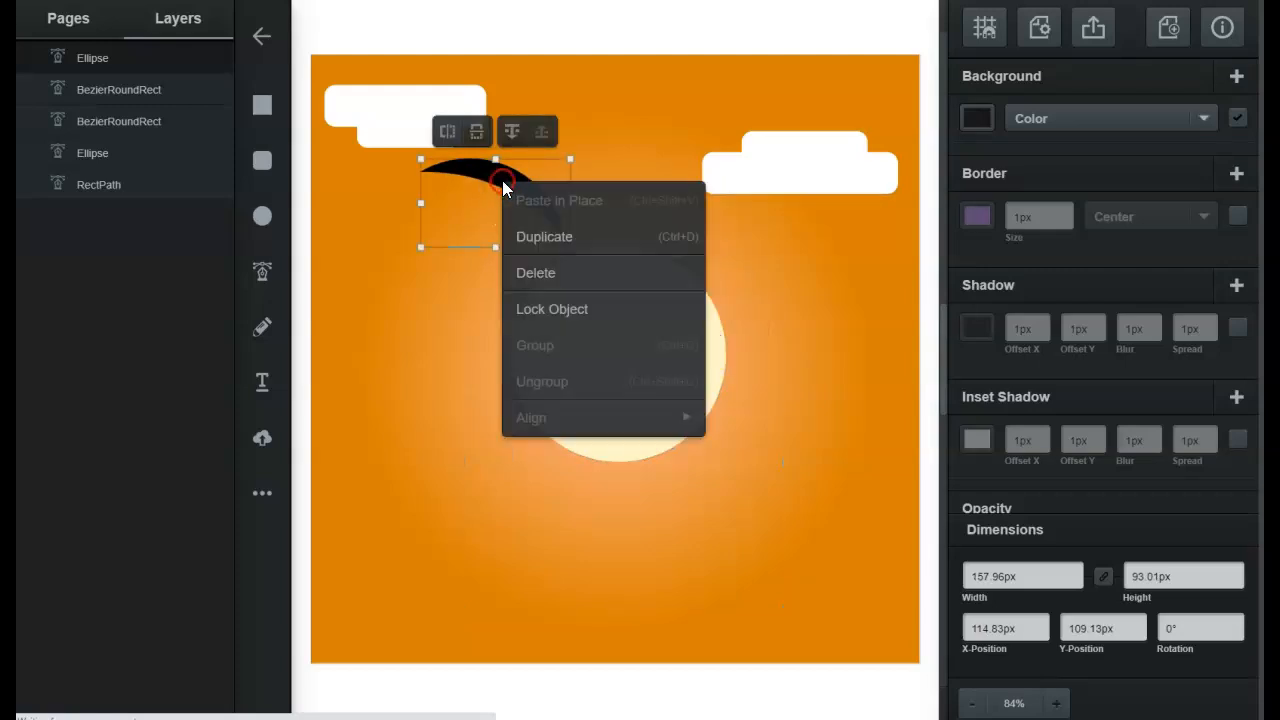
left_click(546, 240)
left_click_drag(557, 243, 617, 183)
left_click(621, 148)
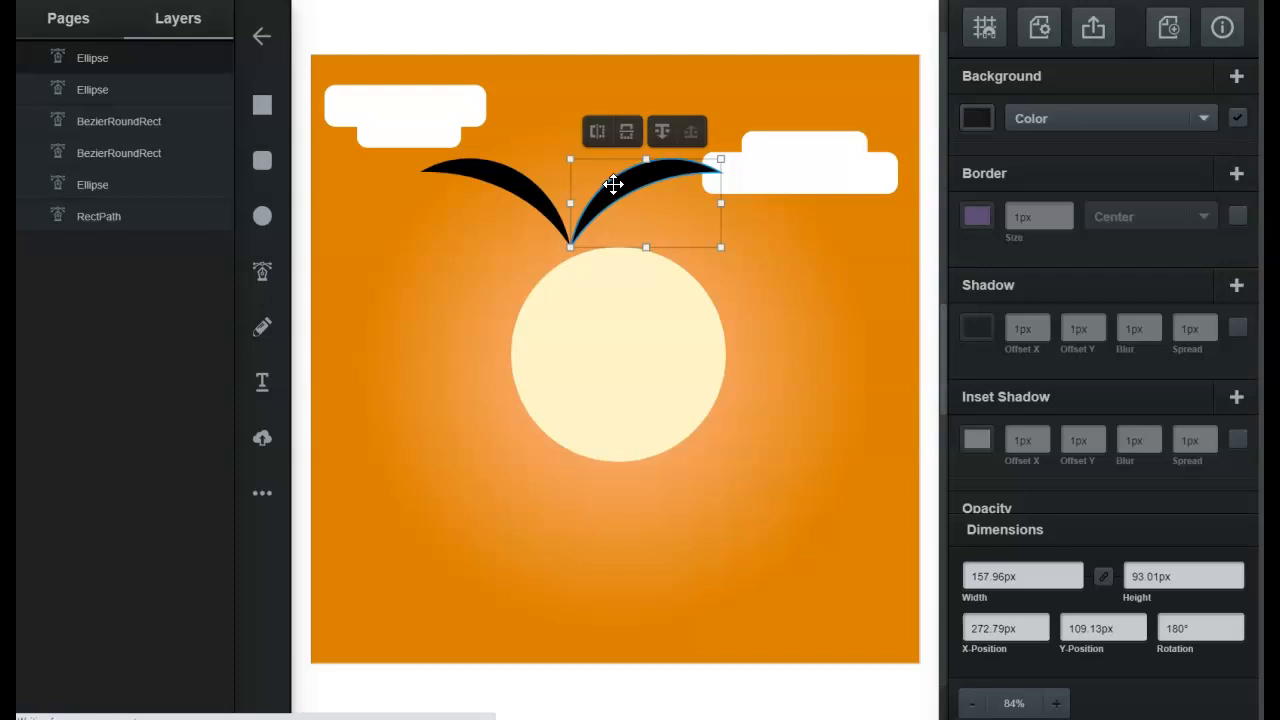
Step: Unite the two black wings into one bird shape and scale it down to about 78 × 22 px
left_click(543, 194, "shift")
left_click(458, 133)
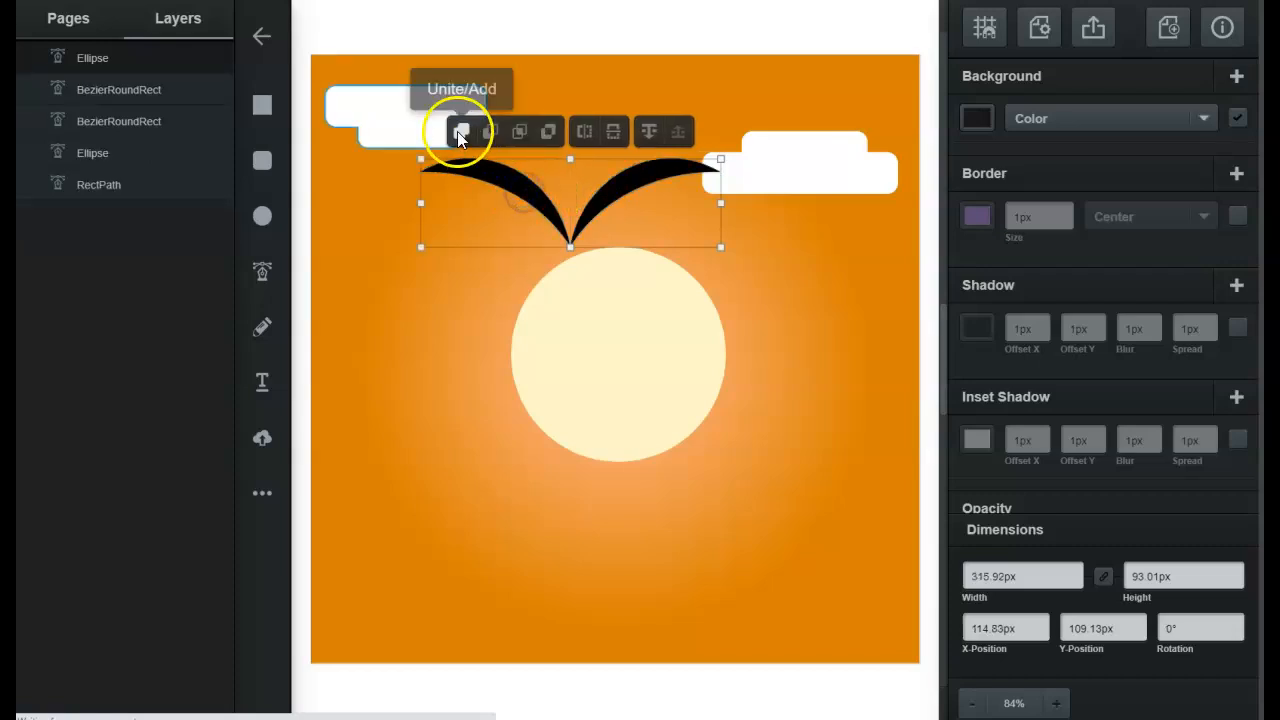
left_click_drag(421, 160, 476, 162)
left_click(476, 162)
left_click(537, 182)
left_click(480, 163)
Step: Place the small black bird above the sun, between the two clouds
left_click_drag(473, 162, 606, 160)
left_click(695, 39)
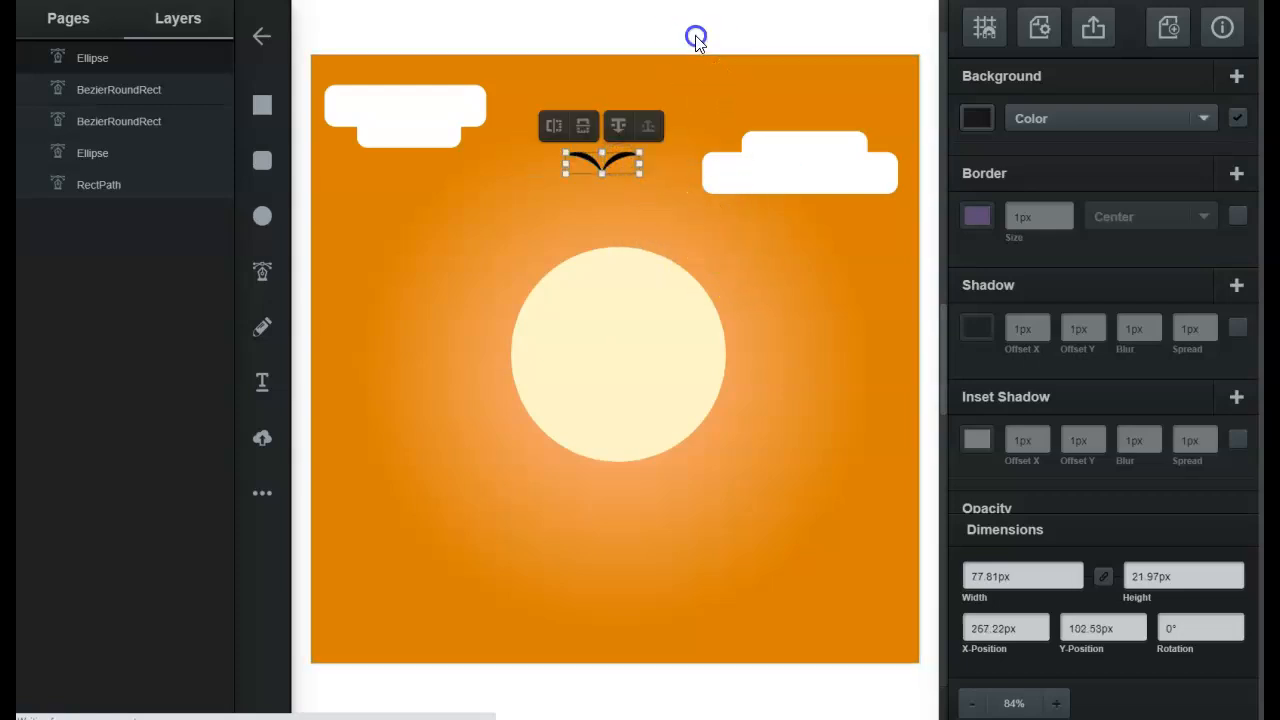
left_click(586, 168)
Step: Draw a closed jagged mountain ridge with the Pen tool across the canvas's full width and down to its lower corners, about 640 × 310 px
left_click(607, 40)
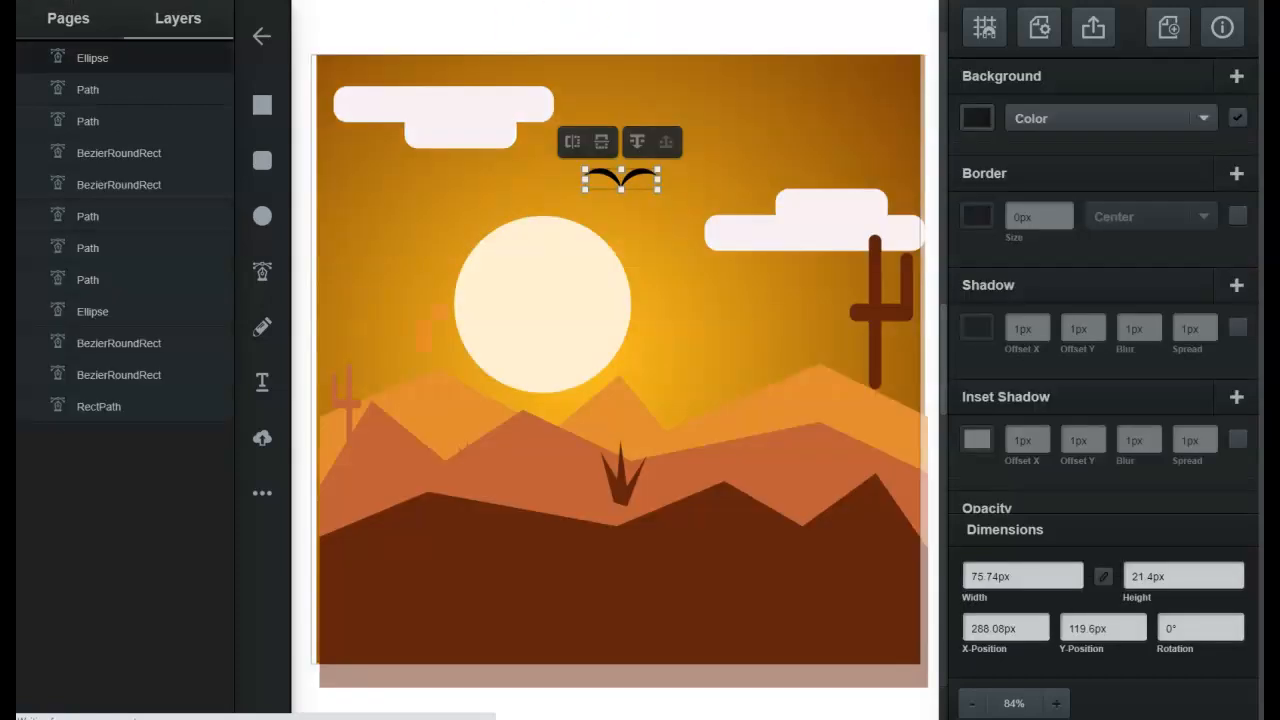
left_click(627, 33)
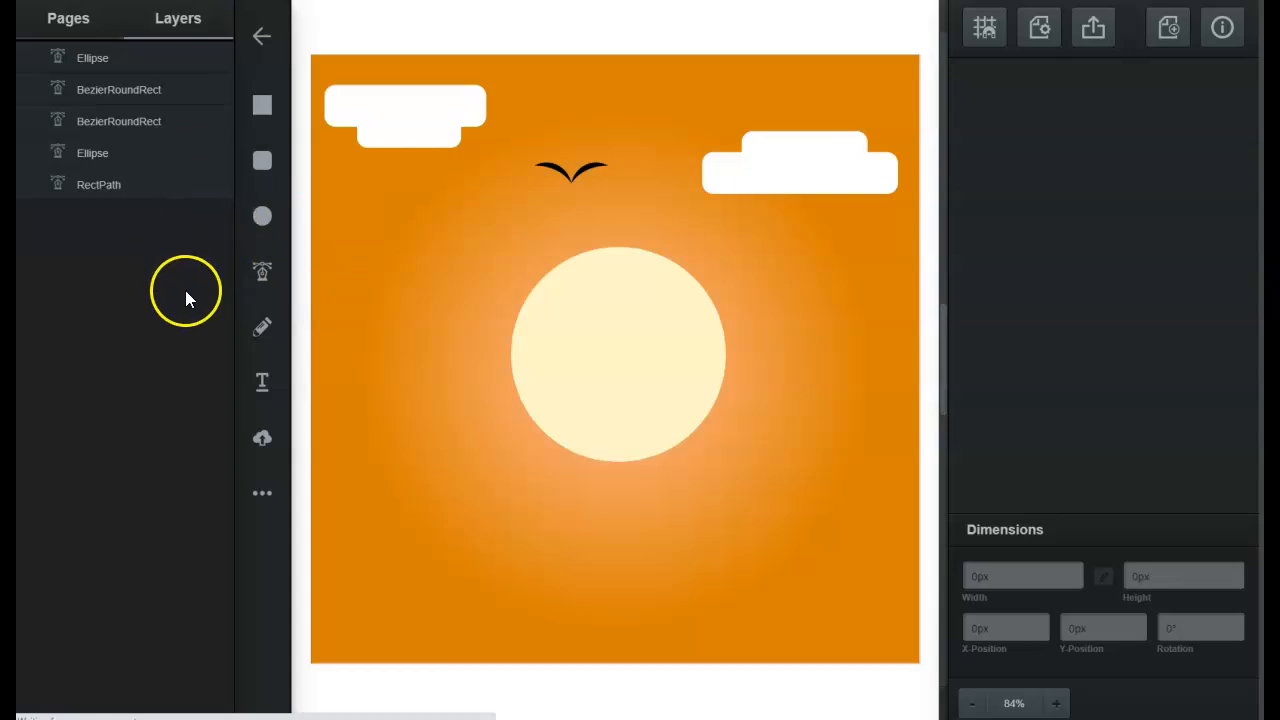
left_click(263, 281)
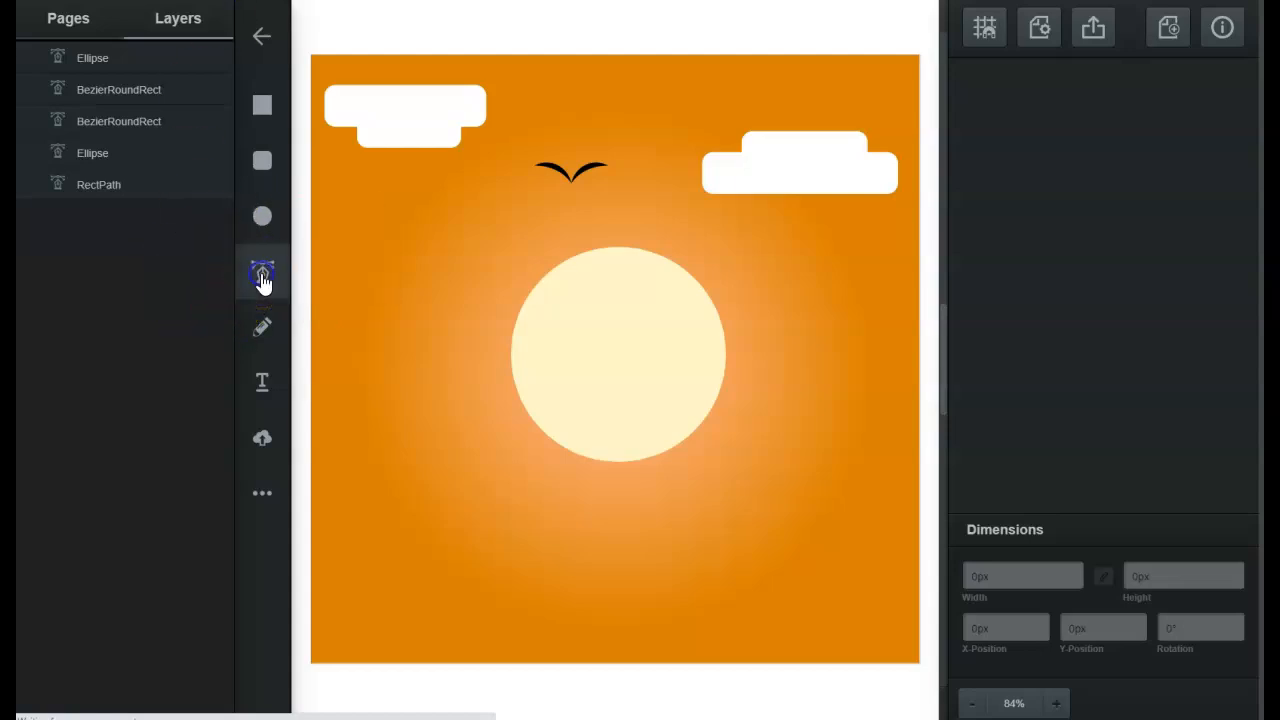
left_click(311, 403)
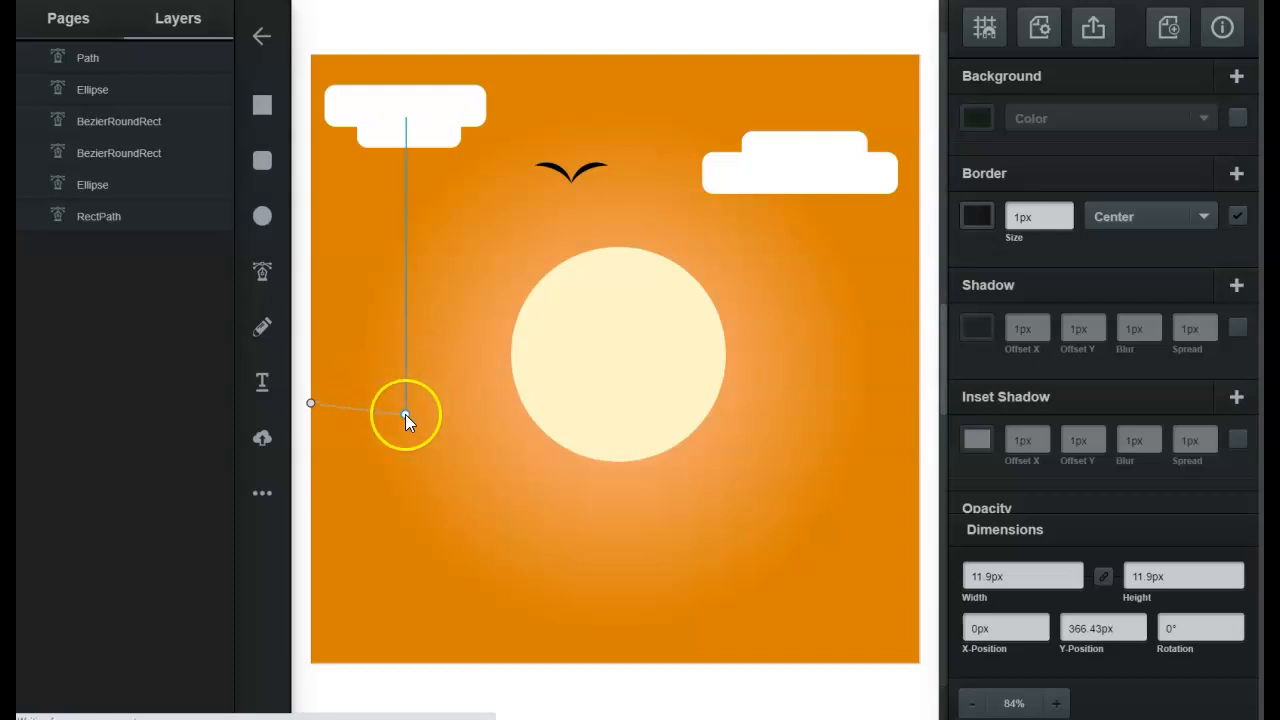
left_click(424, 368)
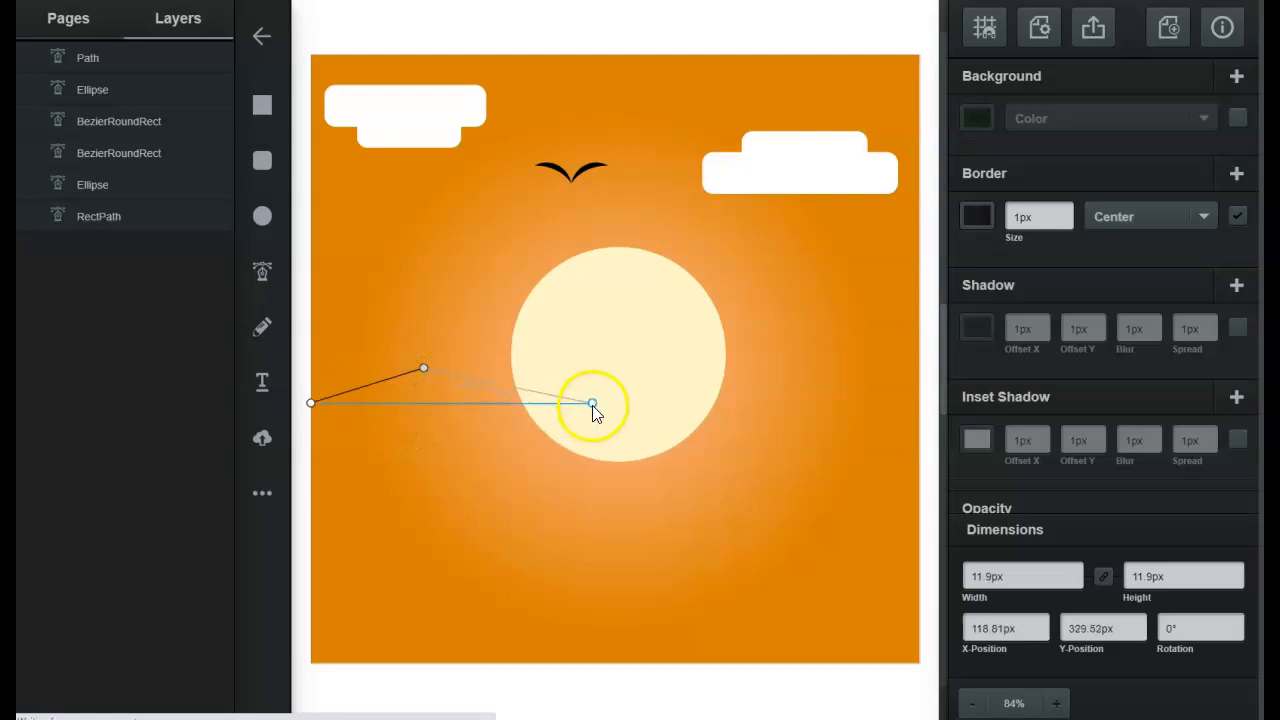
left_click(571, 417)
left_click(660, 386)
left_click(781, 422)
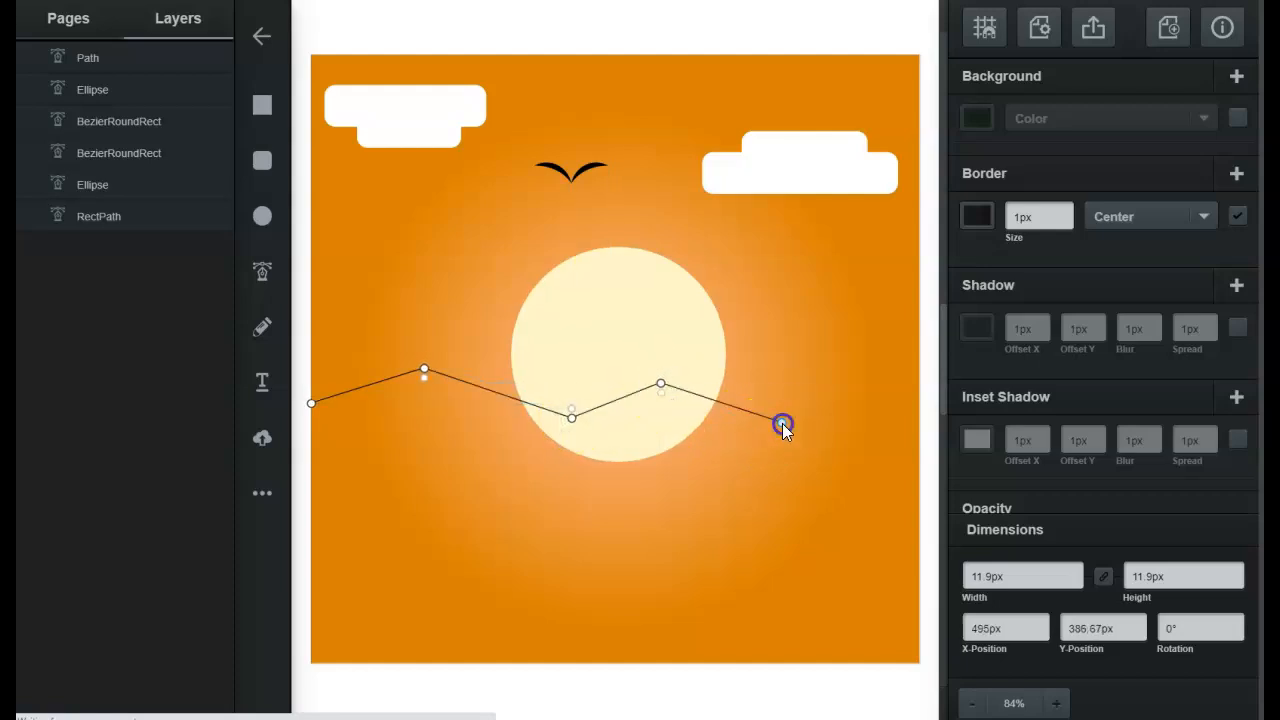
left_click(880, 373)
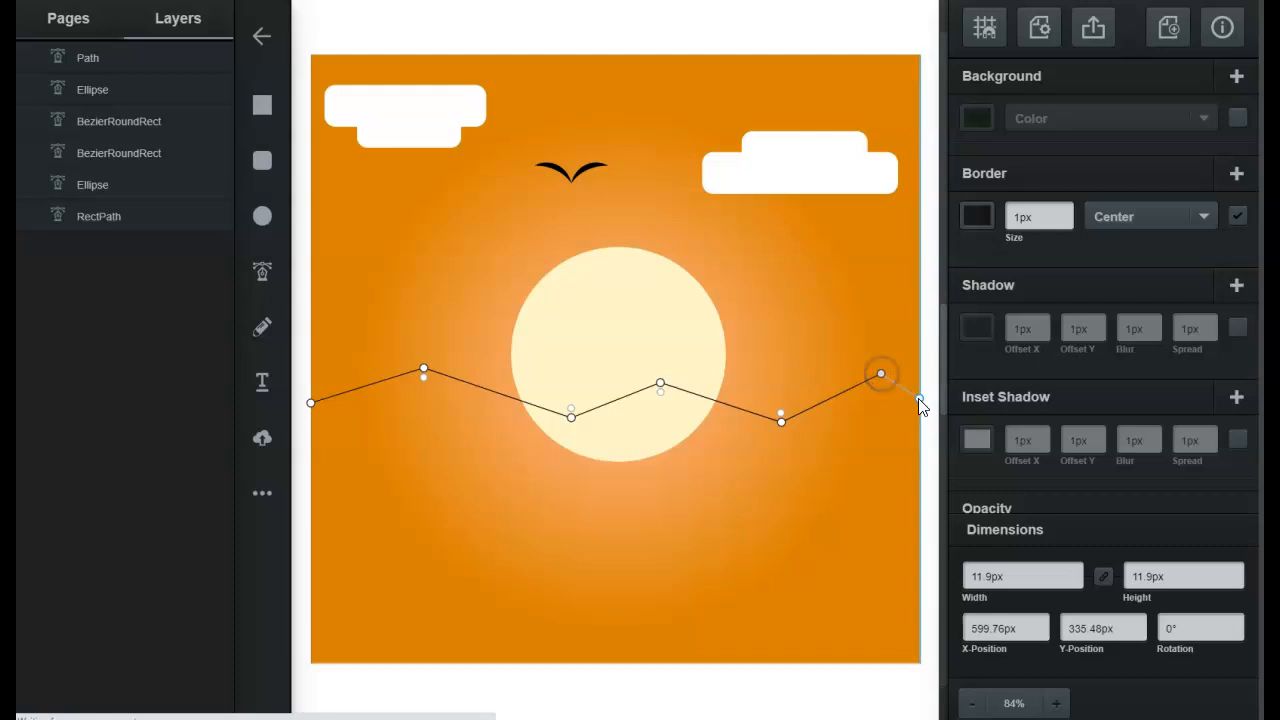
left_click(918, 398)
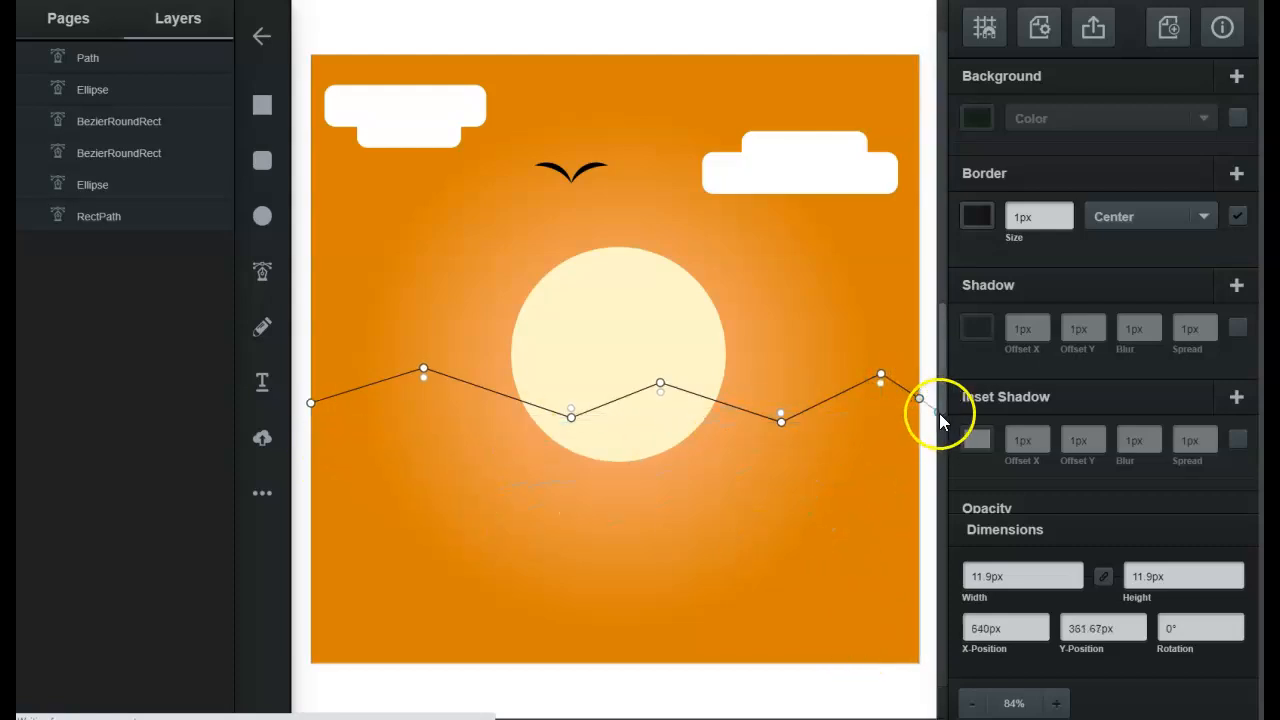
left_click(919, 663)
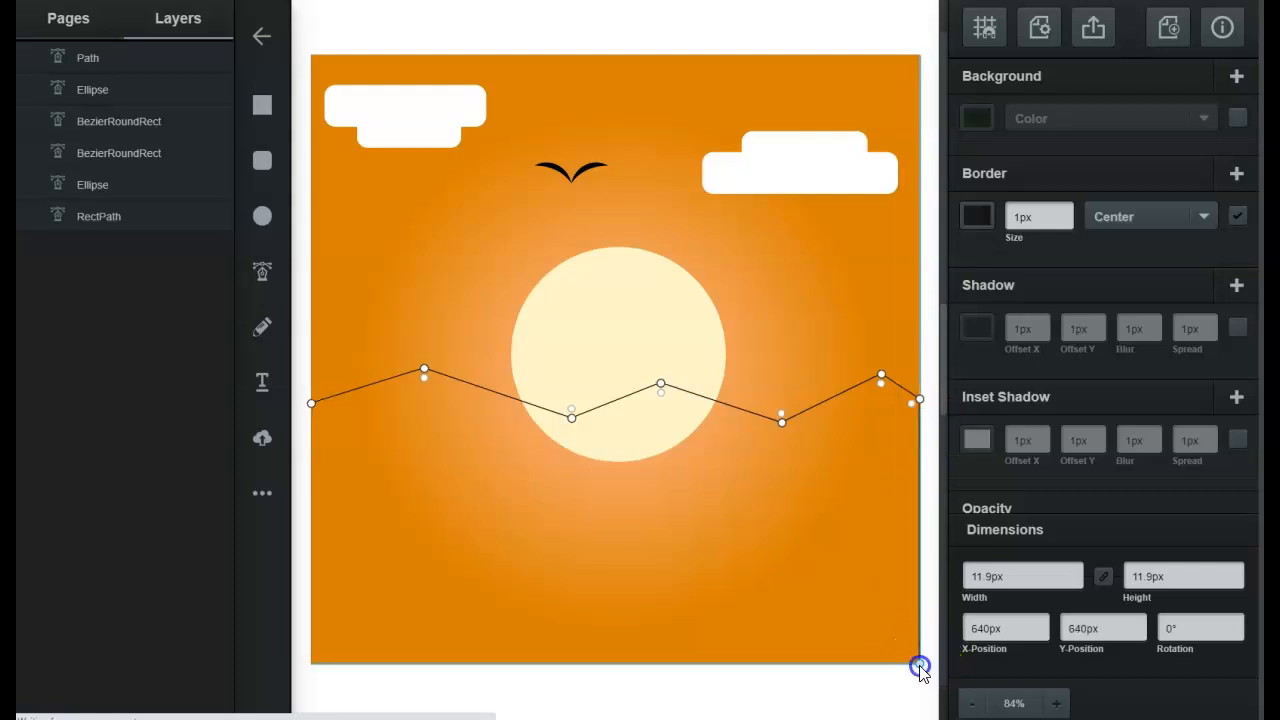
left_click(311, 663)
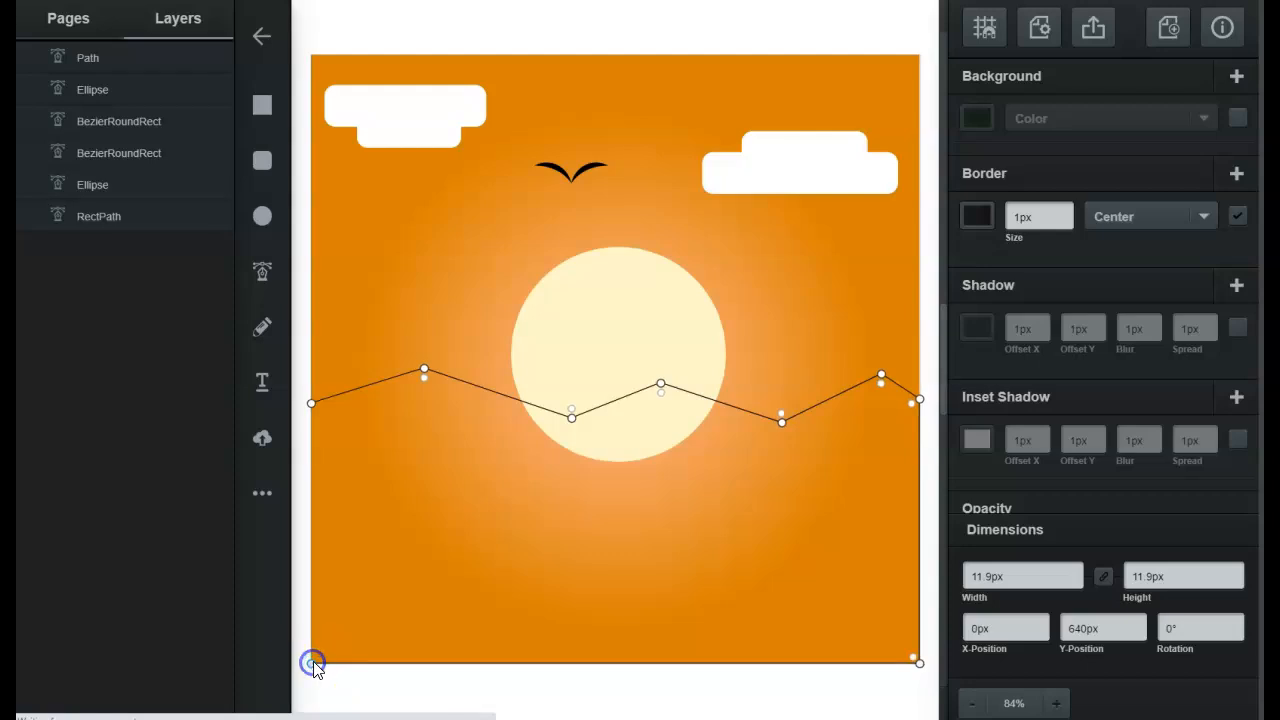
left_click(311, 404)
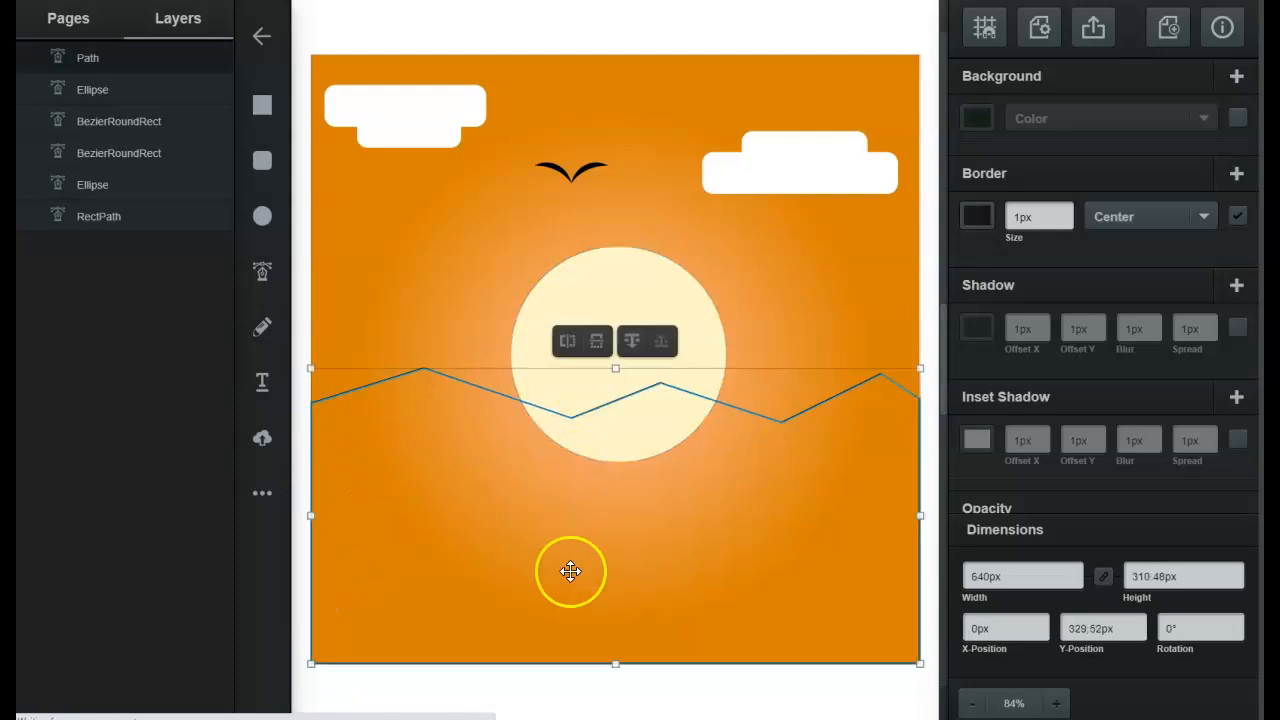
Step: Fill the mountain shape with burnt orange #bf5e34
left_click(977, 118)
left_click(759, 164)
mouse_move(759, 168)
left_mouse_down()
mouse_move(749, 120)
mouse_move(936, 29)
mouse_move(894, 94)
mouse_move(902, 104)
left_mouse_up()
left_click(932, 37)
left_click(889, 28)
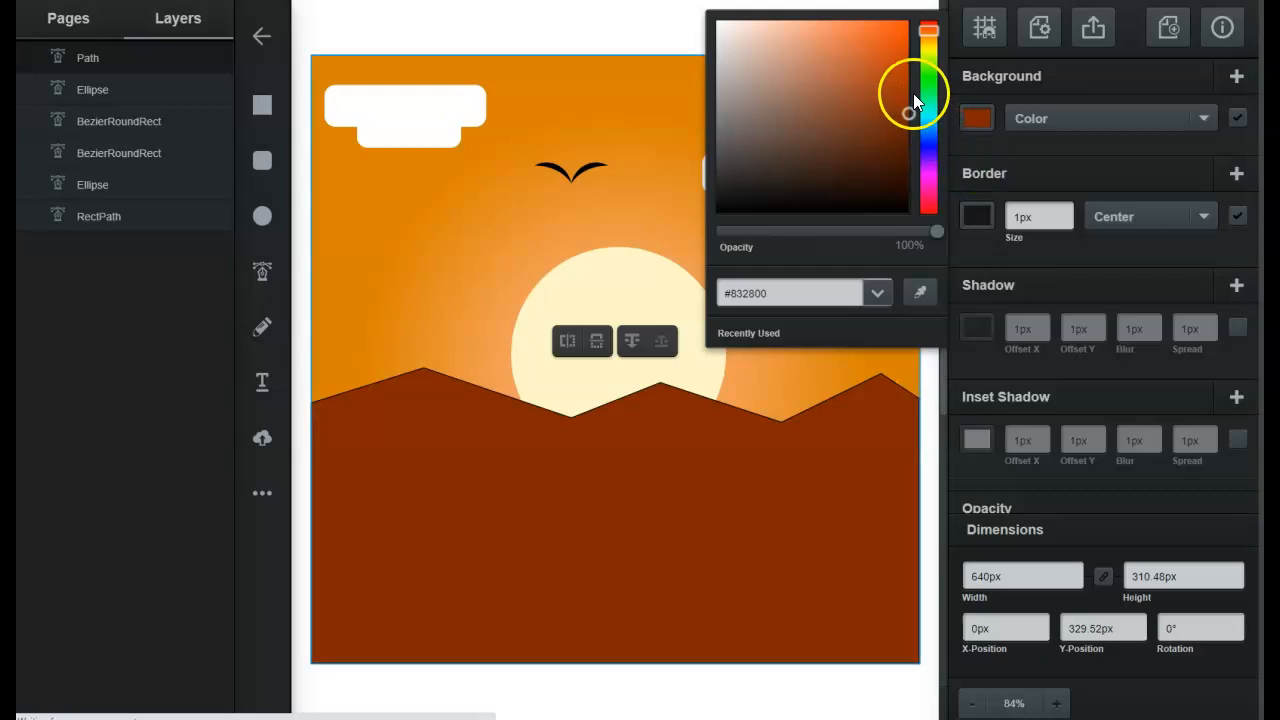
mouse_move(911, 106)
left_mouse_down()
mouse_move(887, 34)
mouse_move(914, 67)
mouse_move(858, 75)
left_mouse_up()
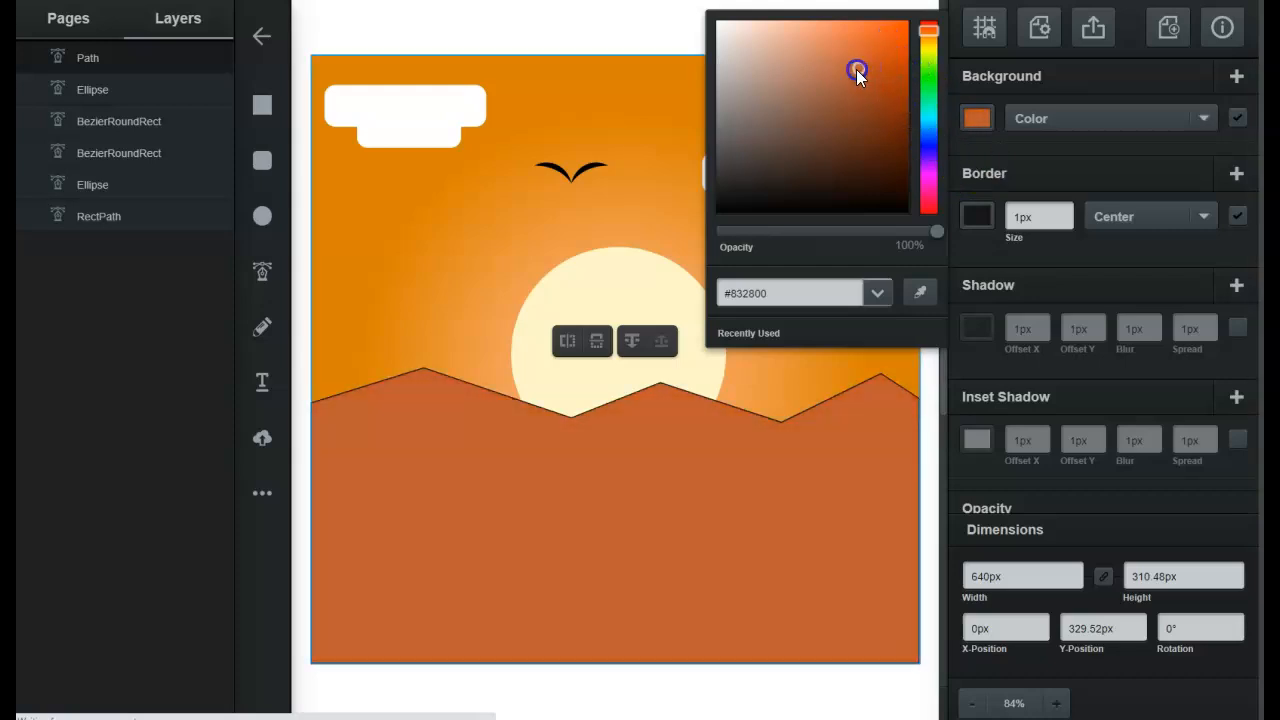
Step: Set the orange mountain's border size to 0 px
left_click(1040, 217)
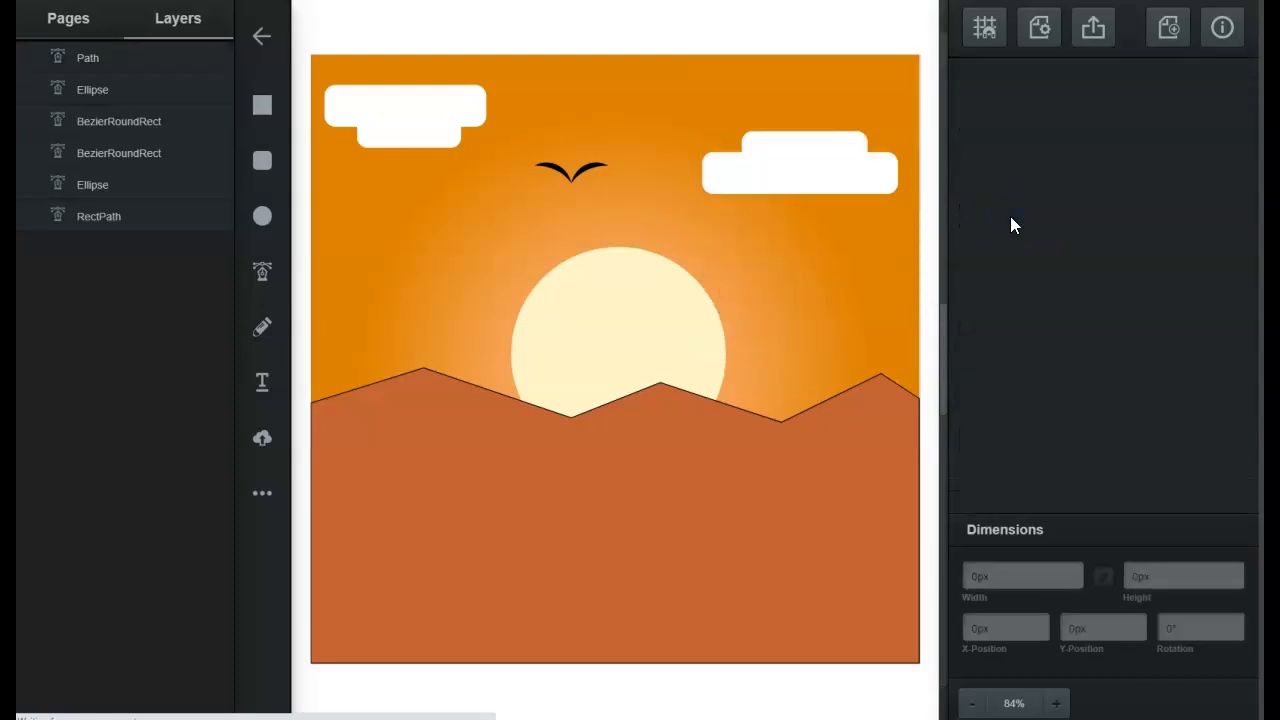
left_click(802, 468)
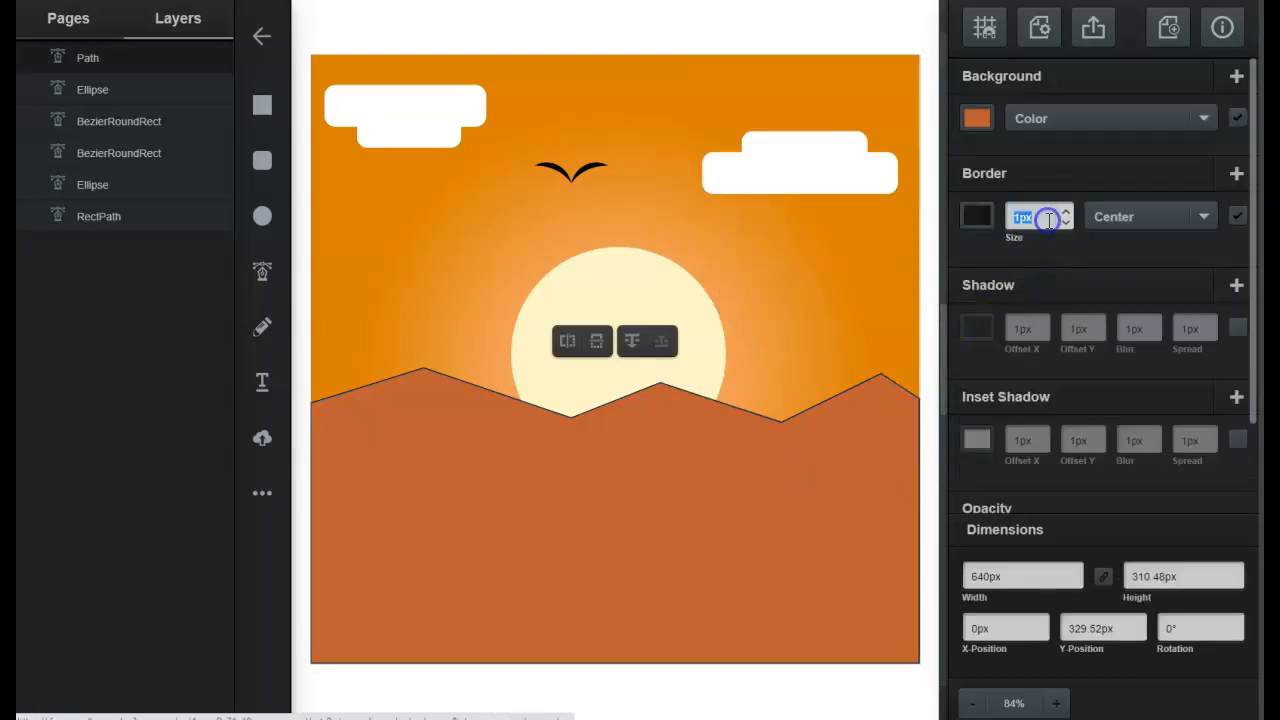
type("0")
key("Return")
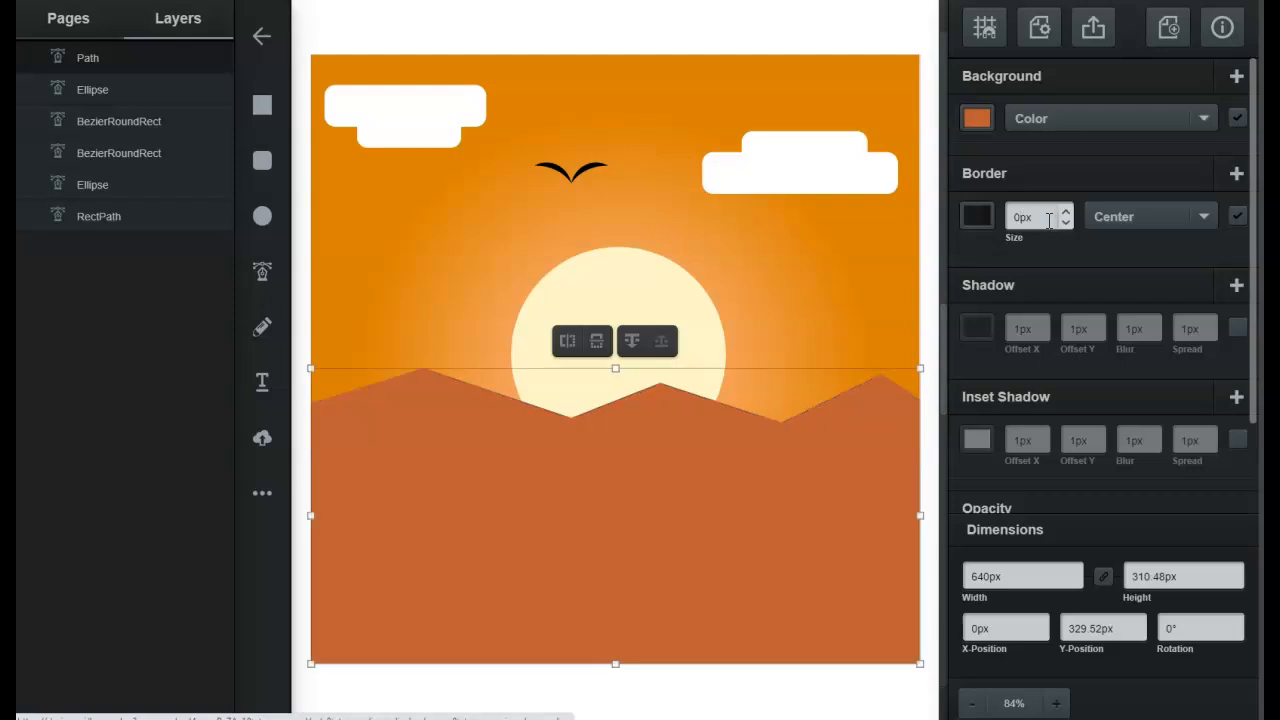
Step: Duplicate the mountain, place the copy at X 0 px, Y 349.52 px and shorten it to the canvas's lower edge at 290.48 px high
right_click(606, 481)
left_click(618, 515)
left_click_drag(634, 423, 616, 448)
left_click_drag(615, 683, 615, 664)
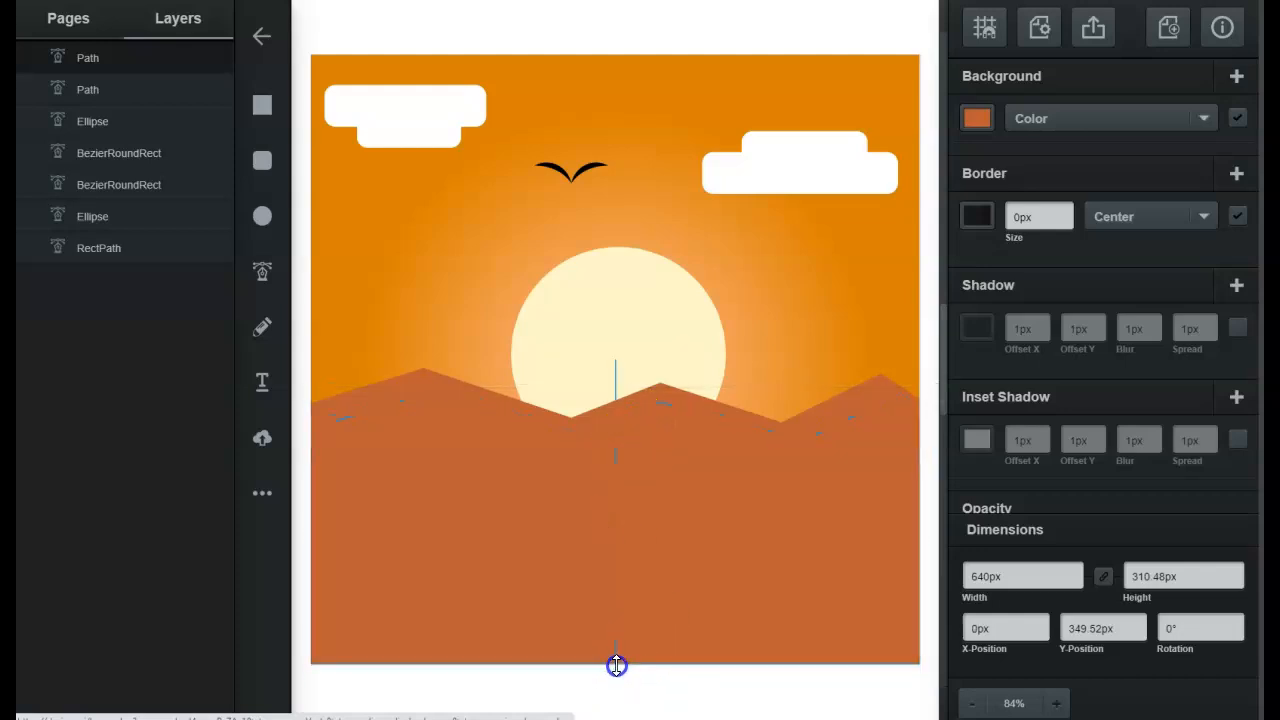
Step: Fill the mountain copy with a dark rust red, about #9e3000
left_click(977, 118)
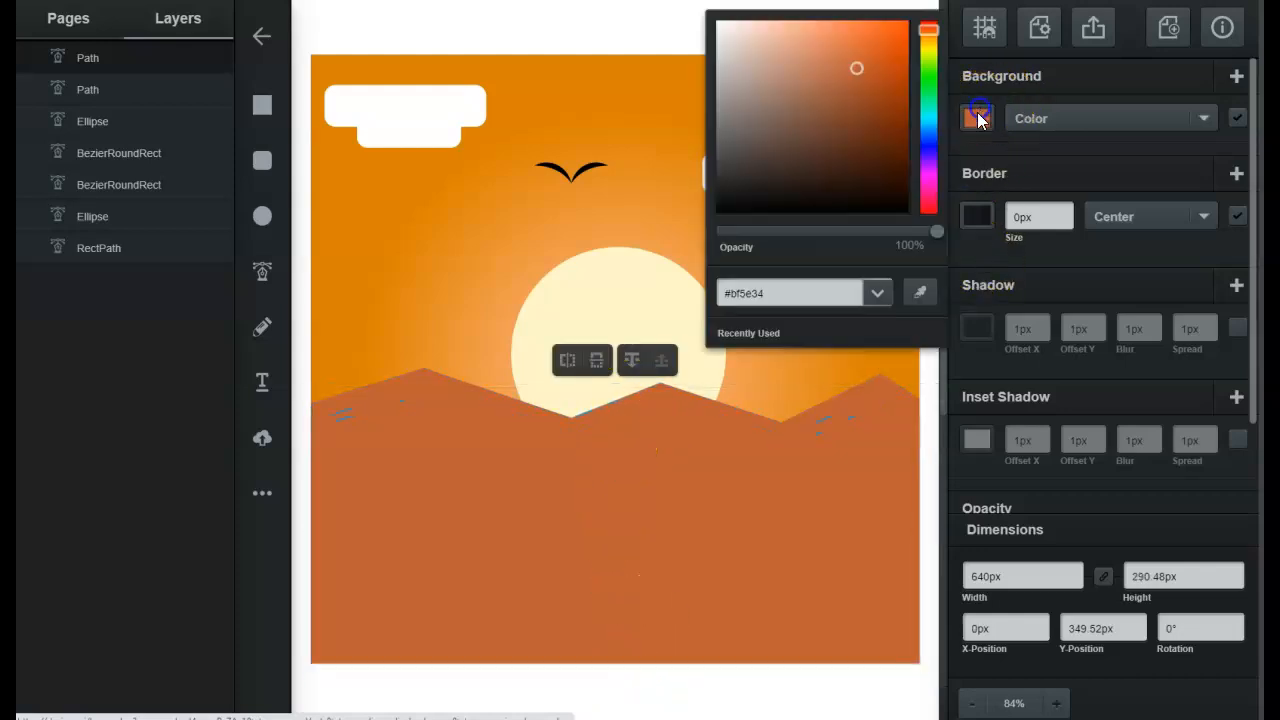
left_click(876, 62)
left_click_drag(877, 58, 922, 87)
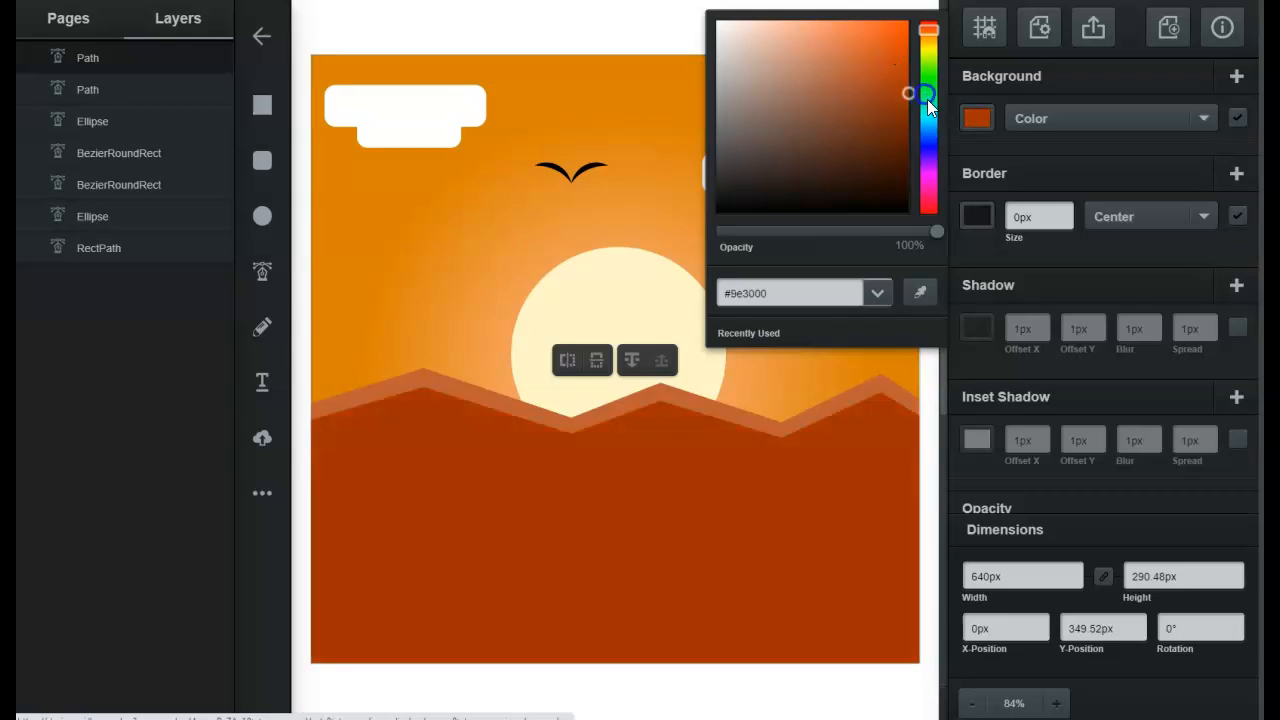
Step: Flip the mountain copy horizontally so its peaks alternate with those behind, and stretch it upward to about 294 px high
left_click(565, 494)
left_click(570, 362)
left_click(589, 363)
left_click(589, 363)
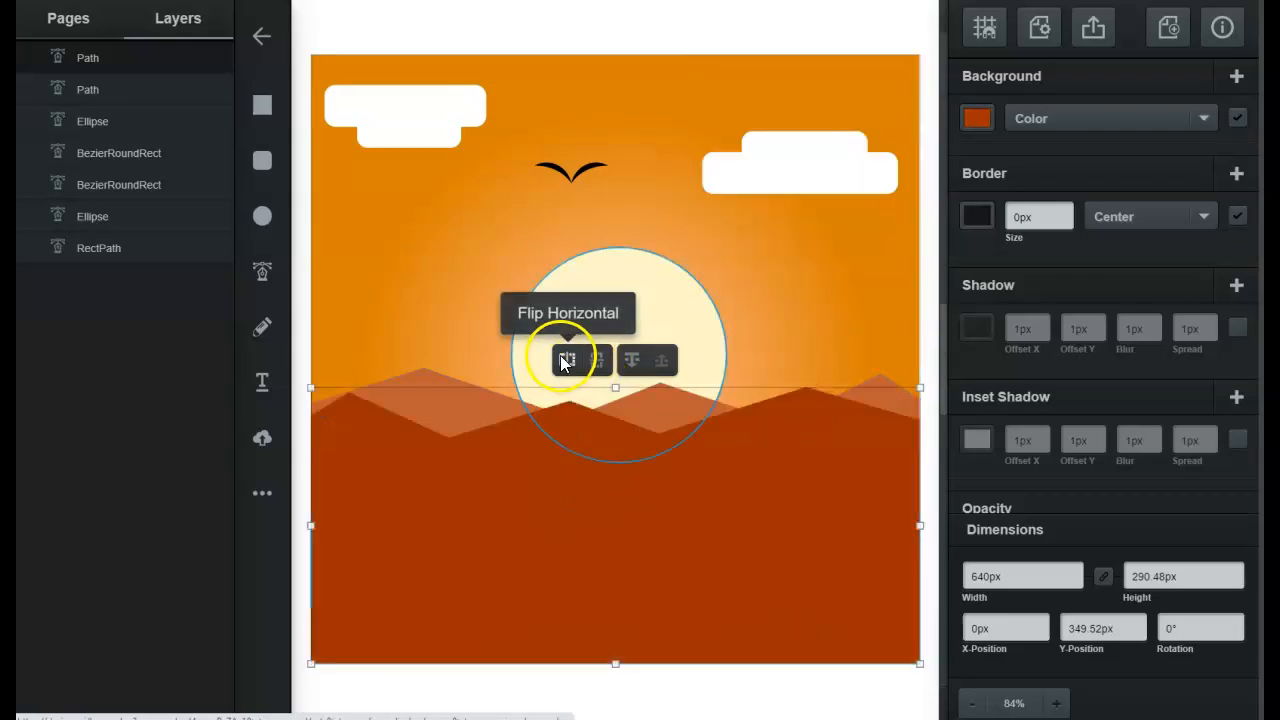
mouse_move(614, 389)
left_mouse_down()
mouse_move(612, 403)
mouse_move(612, 387)
left_mouse_up()
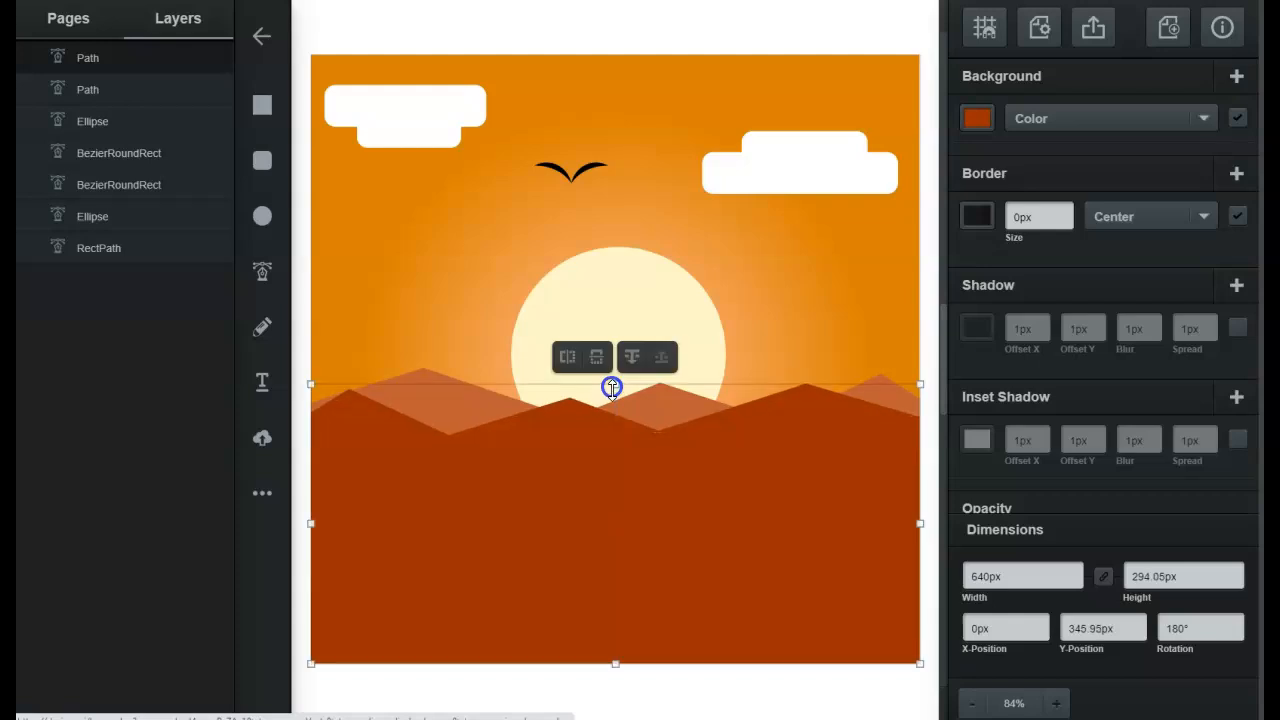
Step: Check the finished example's mountain colours and recolour the flipped mountain copy to muted brown #985c46
left_click(864, 697)
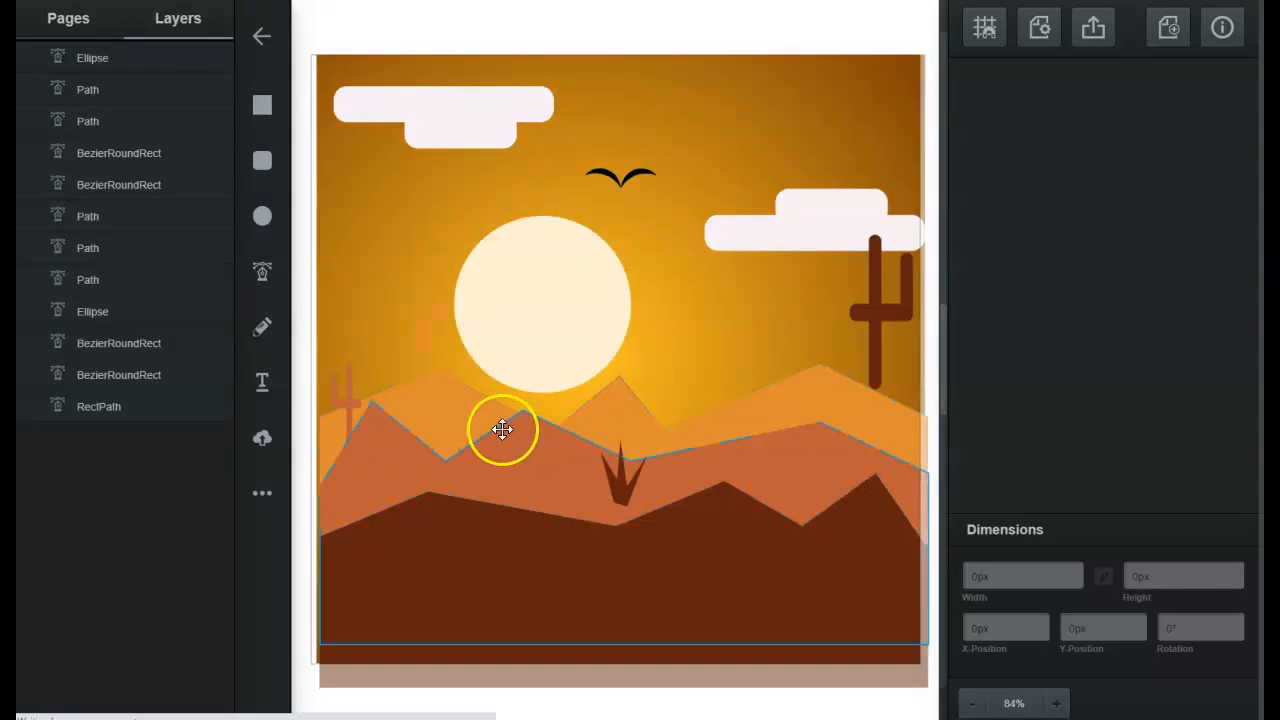
left_click_drag(500, 429, 569, 497)
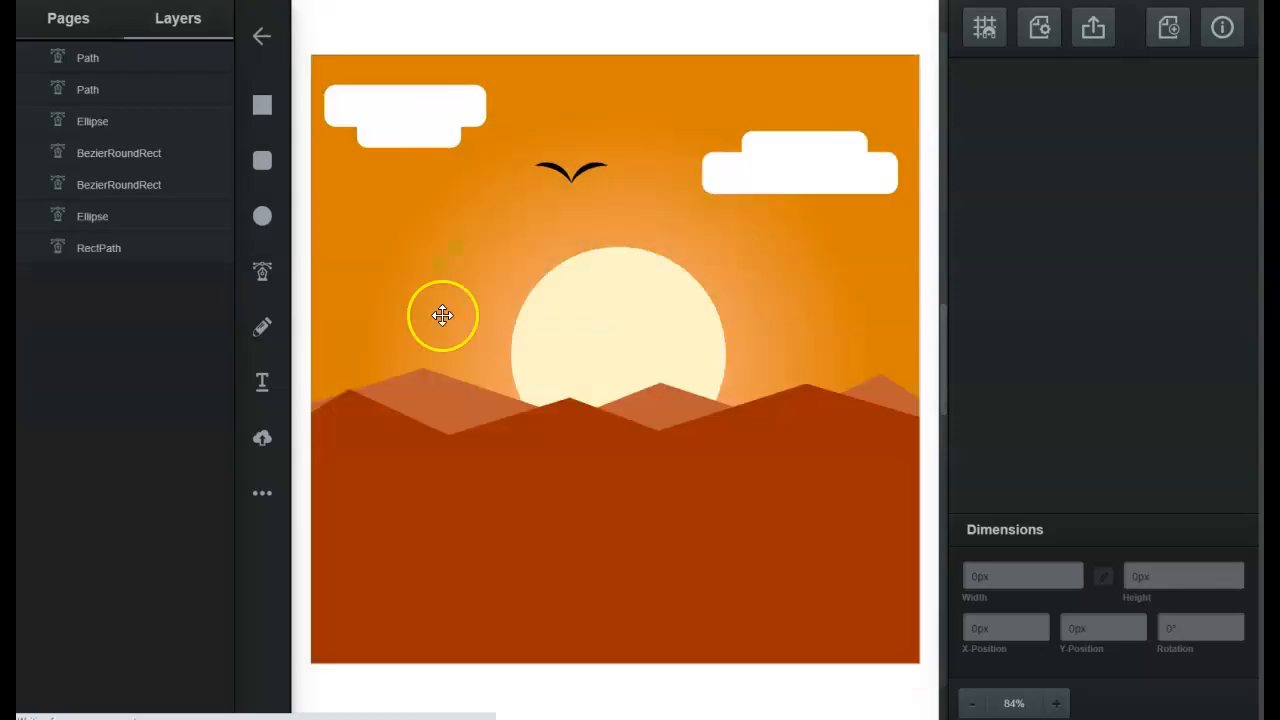
left_click(479, 547)
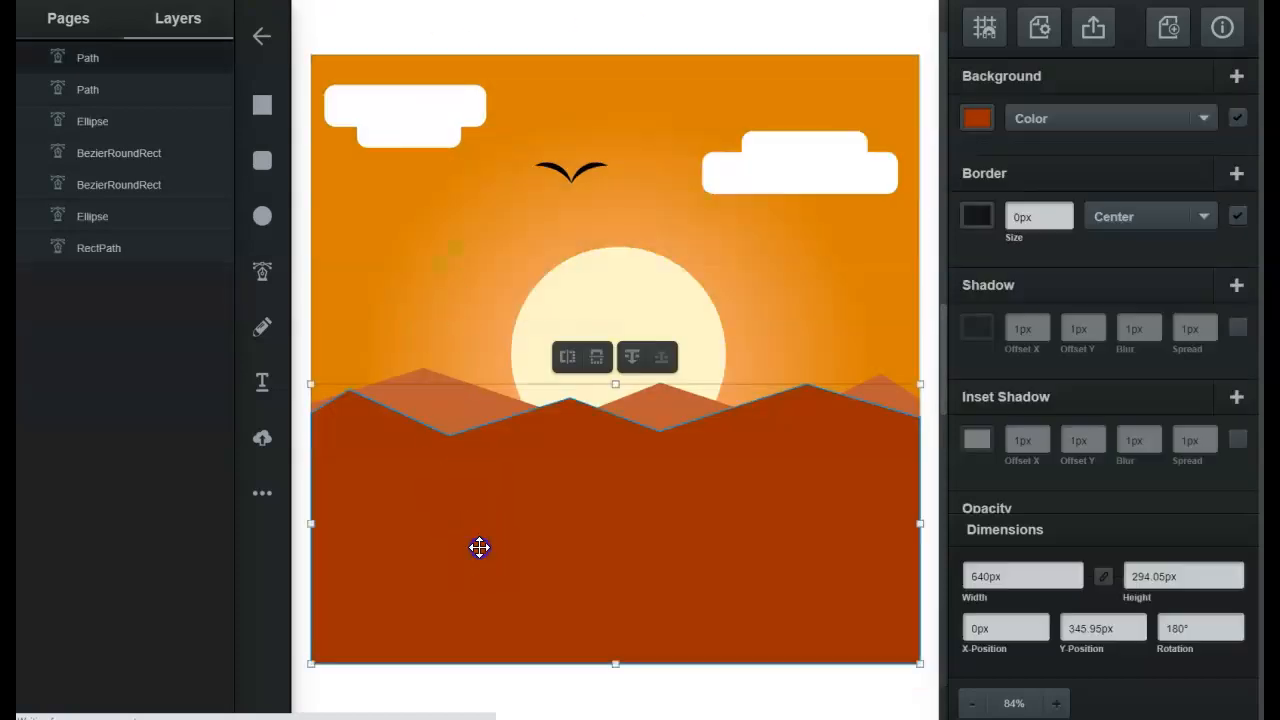
left_click(977, 118)
left_click_drag(905, 92, 934, 32)
left_click(877, 57)
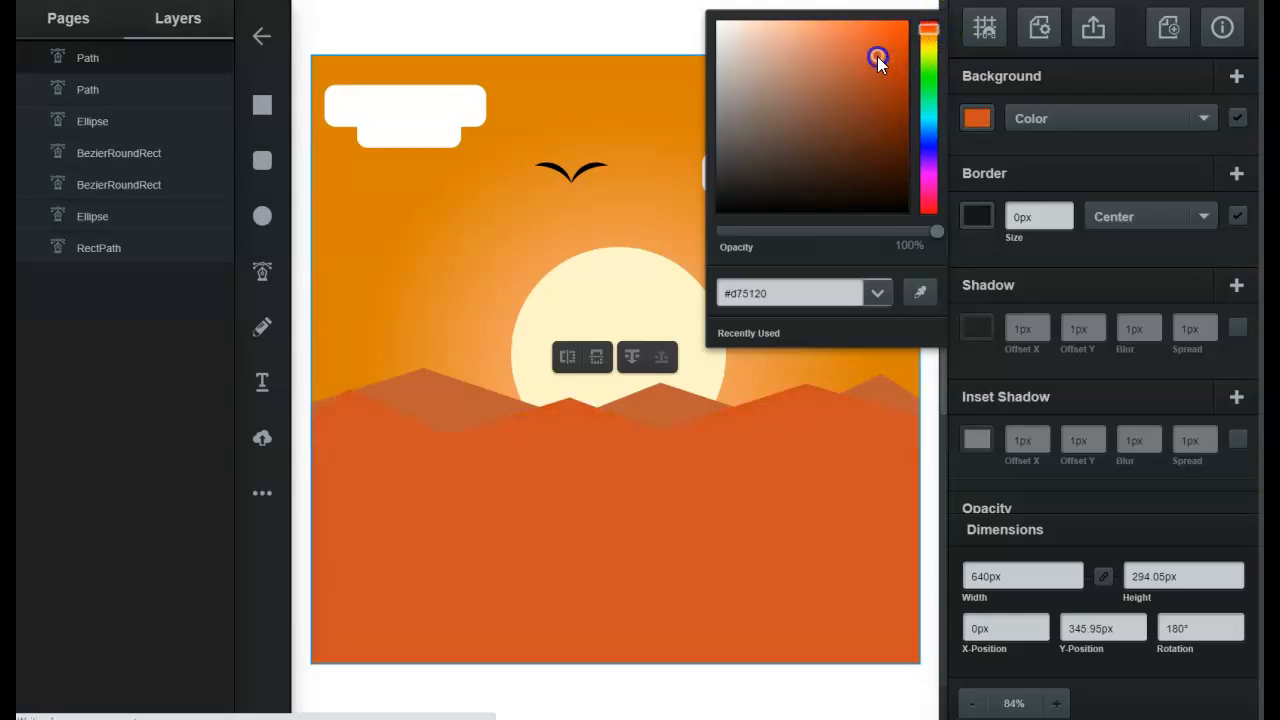
mouse_move(844, 91)
left_mouse_down()
mouse_move(837, 81)
mouse_move(820, 97)
left_mouse_up()
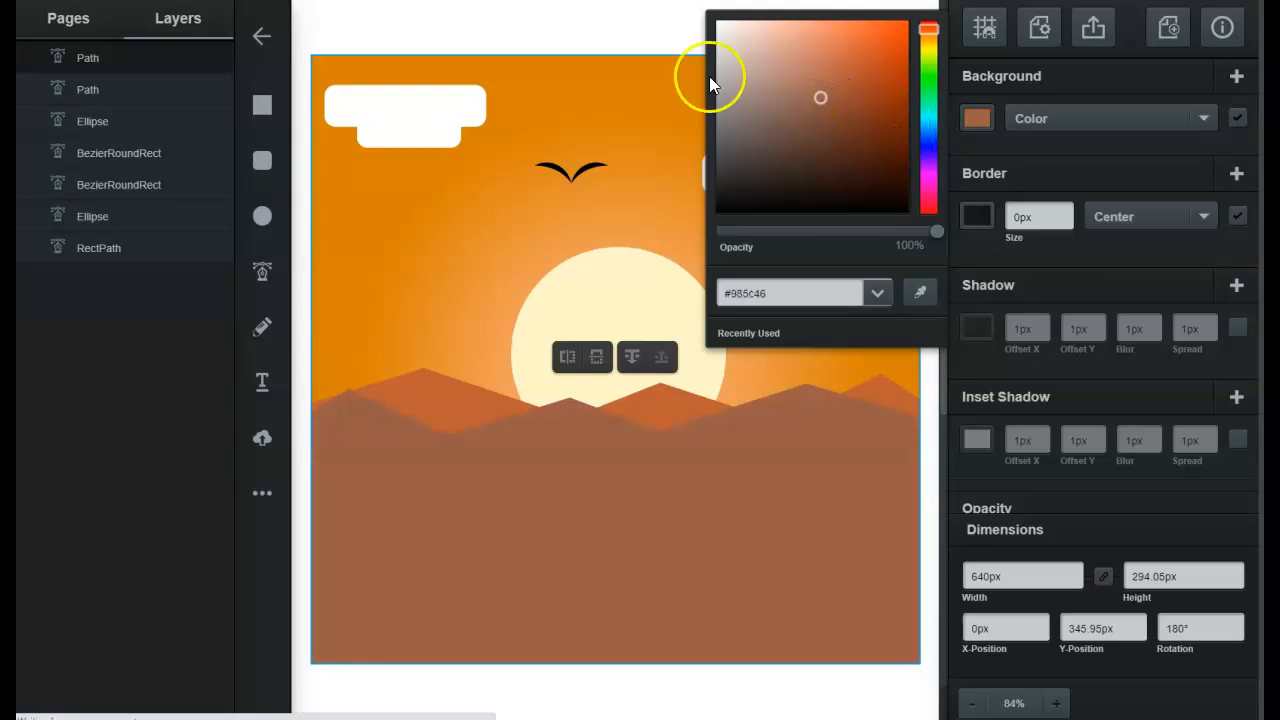
left_click(451, 17)
Step: Duplicate the muted brown mountain in the foreground and lower the copy's ridge so it is about 224 px high
left_click(651, 461)
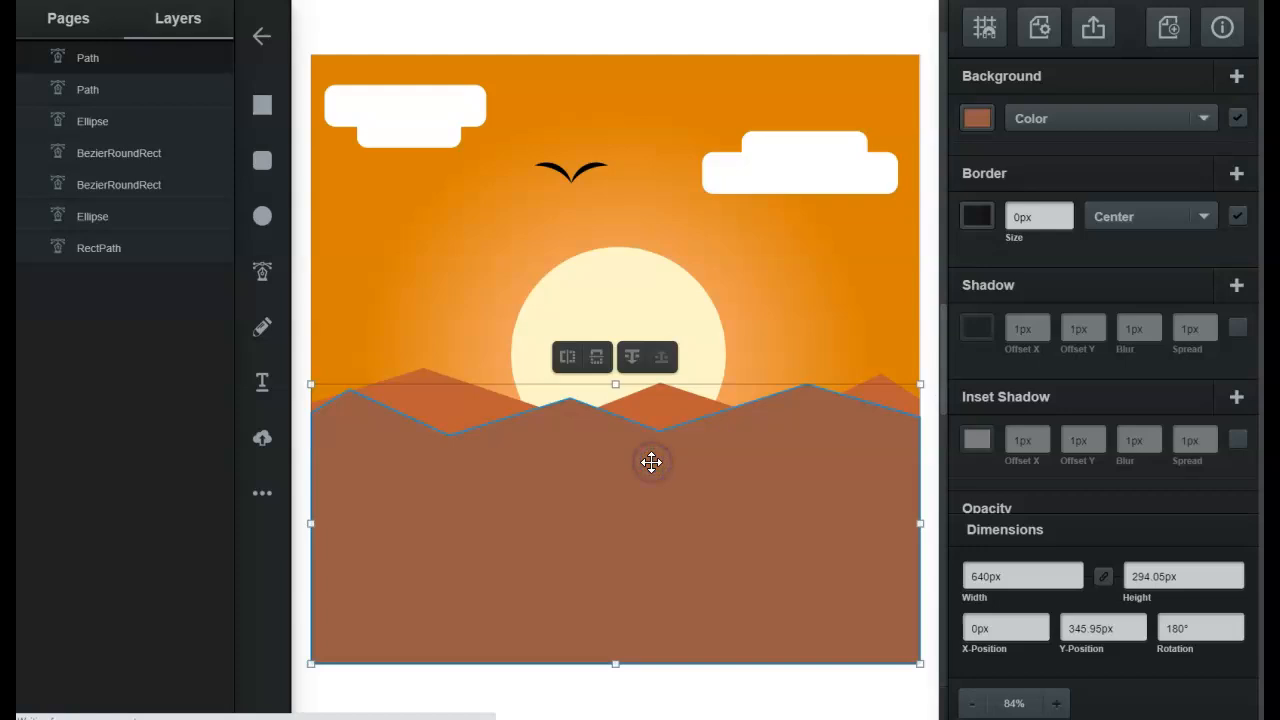
right_click(651, 461)
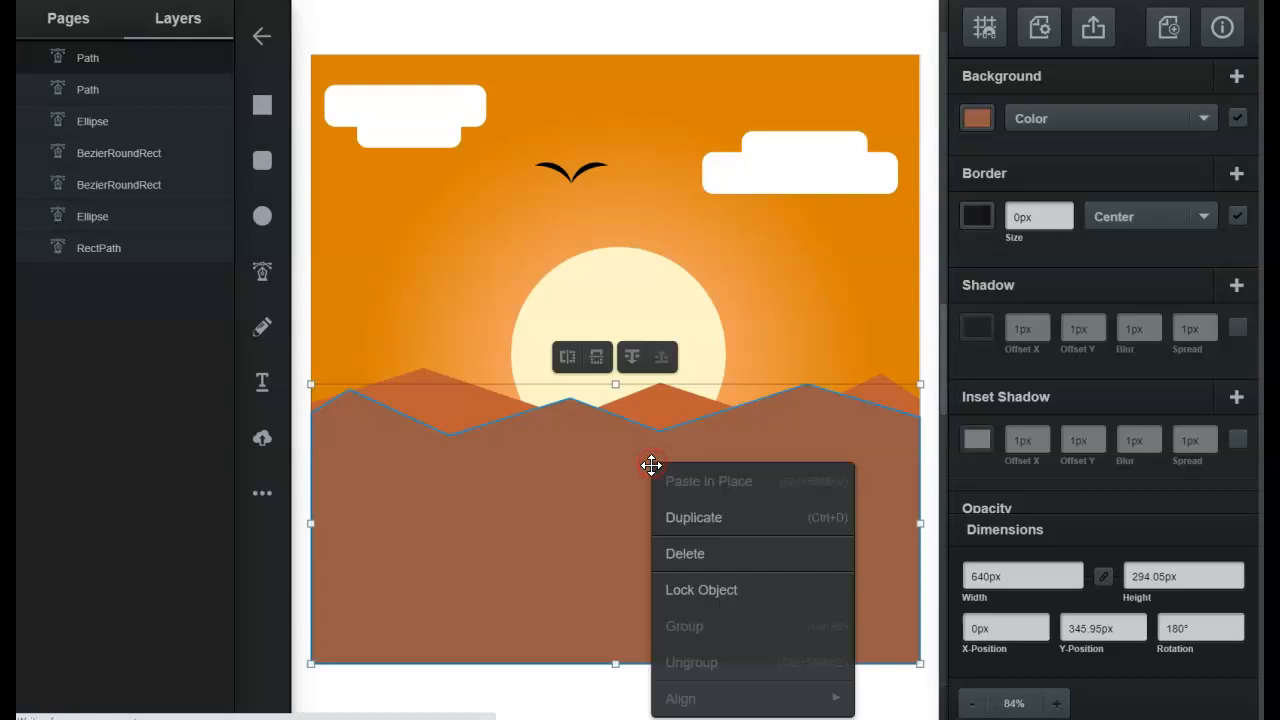
left_click(663, 521)
left_click_drag(660, 531, 645, 515)
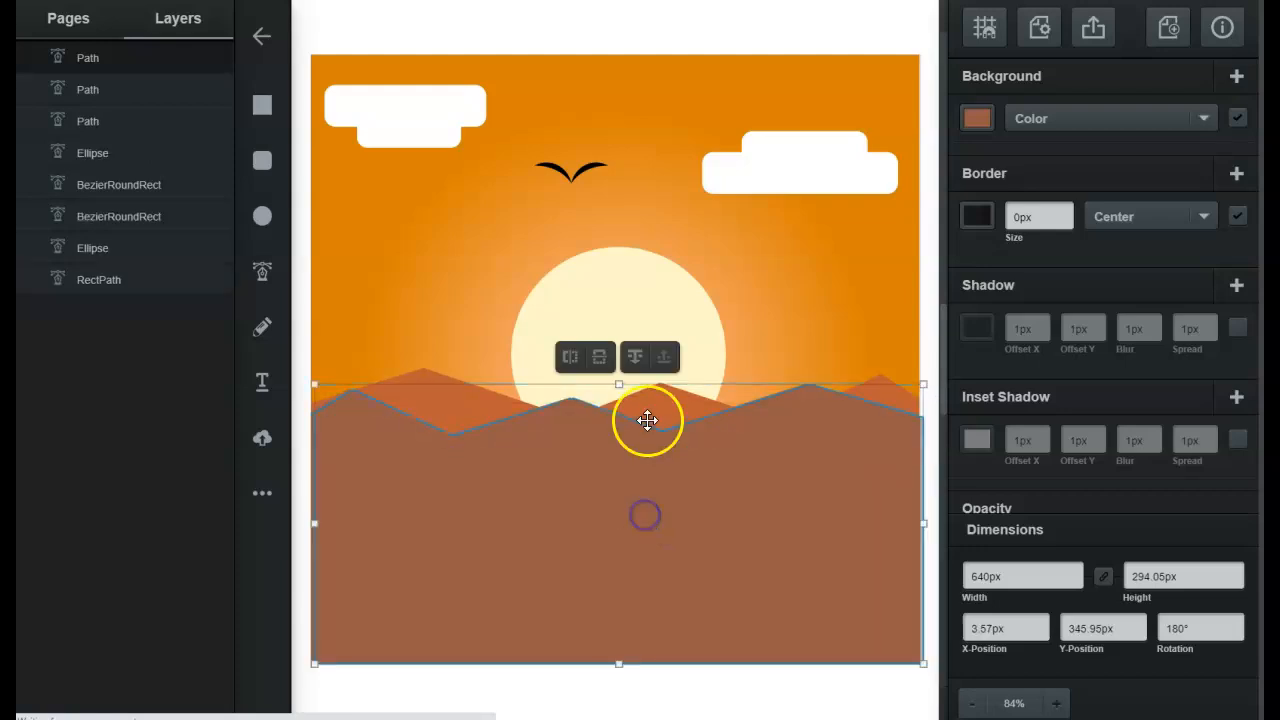
left_click_drag(618, 384, 615, 450)
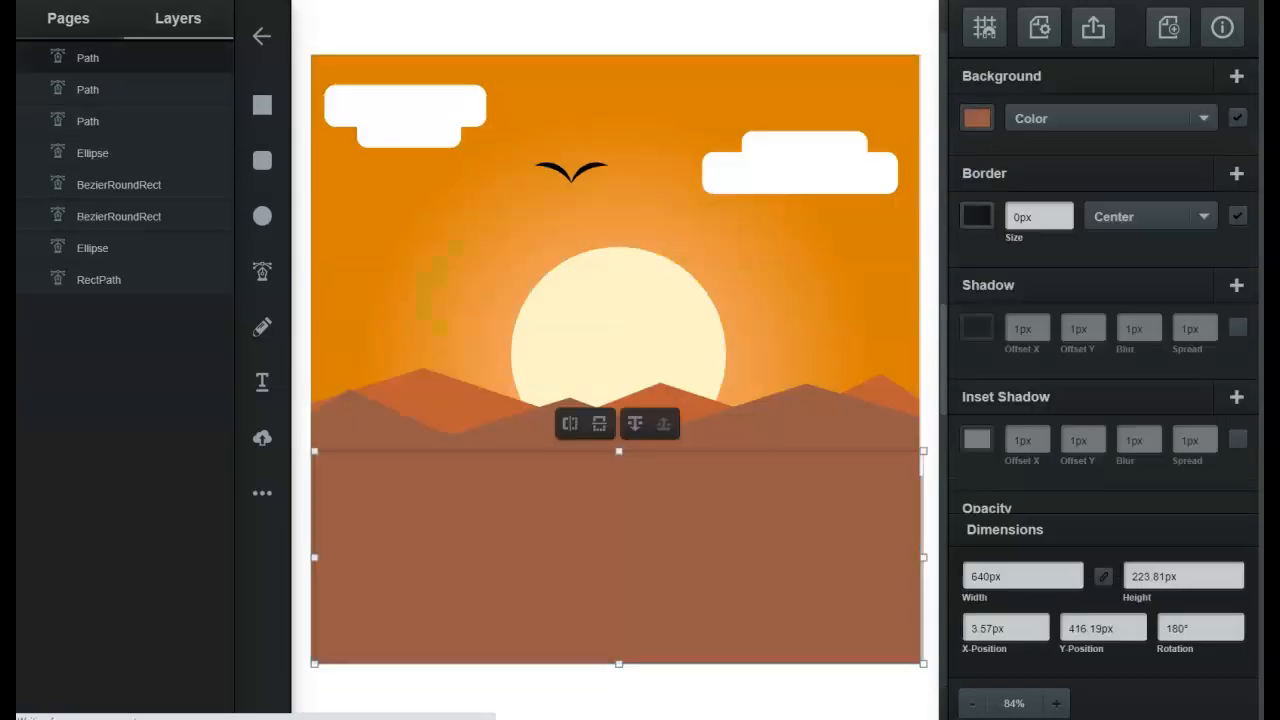
Step: Fill the foreground mountain with dark red-brown #7e2a0a and align it with the canvas's side edges
left_click(970, 121)
left_click(882, 61)
left_click_drag(882, 61, 893, 119)
left_click(649, 543)
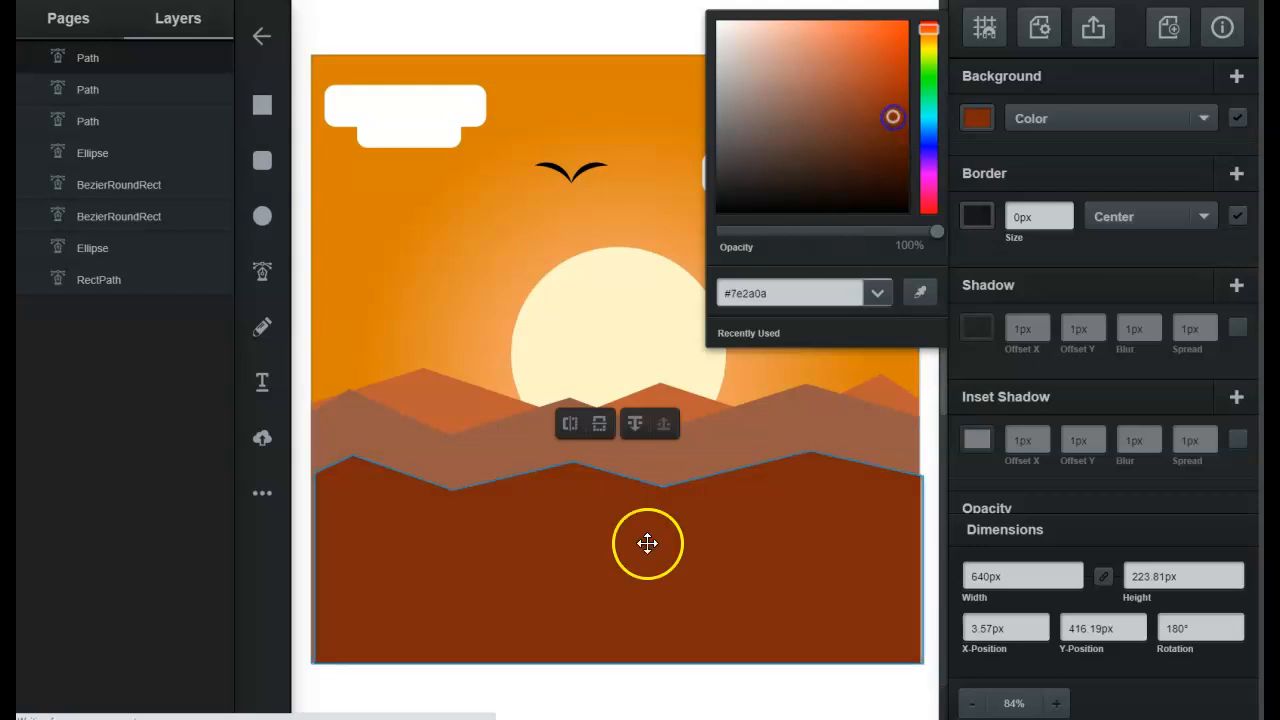
left_click_drag(565, 535, 562, 538)
Step: Reshape the foreground mountain's ridge by moving its points, raising the three peaks and shifting the valleys between them
double_click(565, 538)
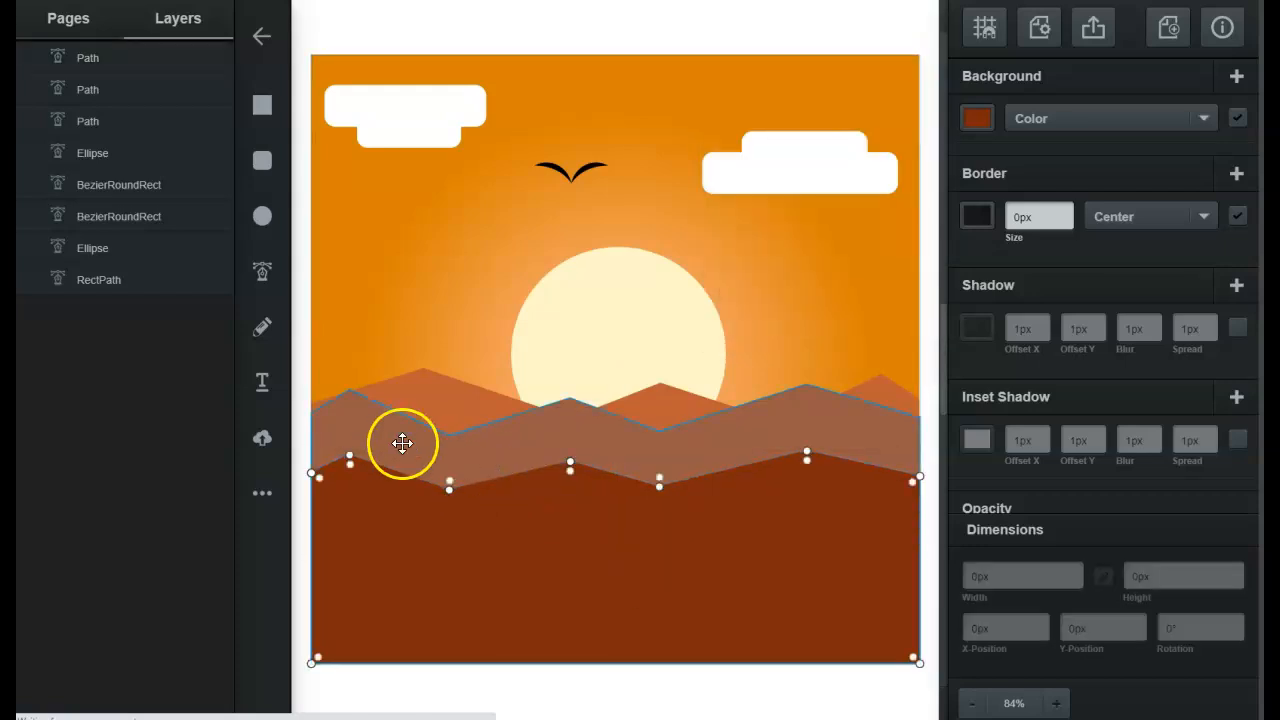
left_click(605, 471)
left_click_drag(607, 475, 563, 436)
left_click_drag(667, 495, 705, 489)
left_click_drag(807, 457, 832, 438)
left_click_drag(350, 458, 387, 400)
left_click_drag(450, 487, 465, 475)
left_click(783, 502)
left_click_drag(703, 487, 626, 485)
left_click(922, 331)
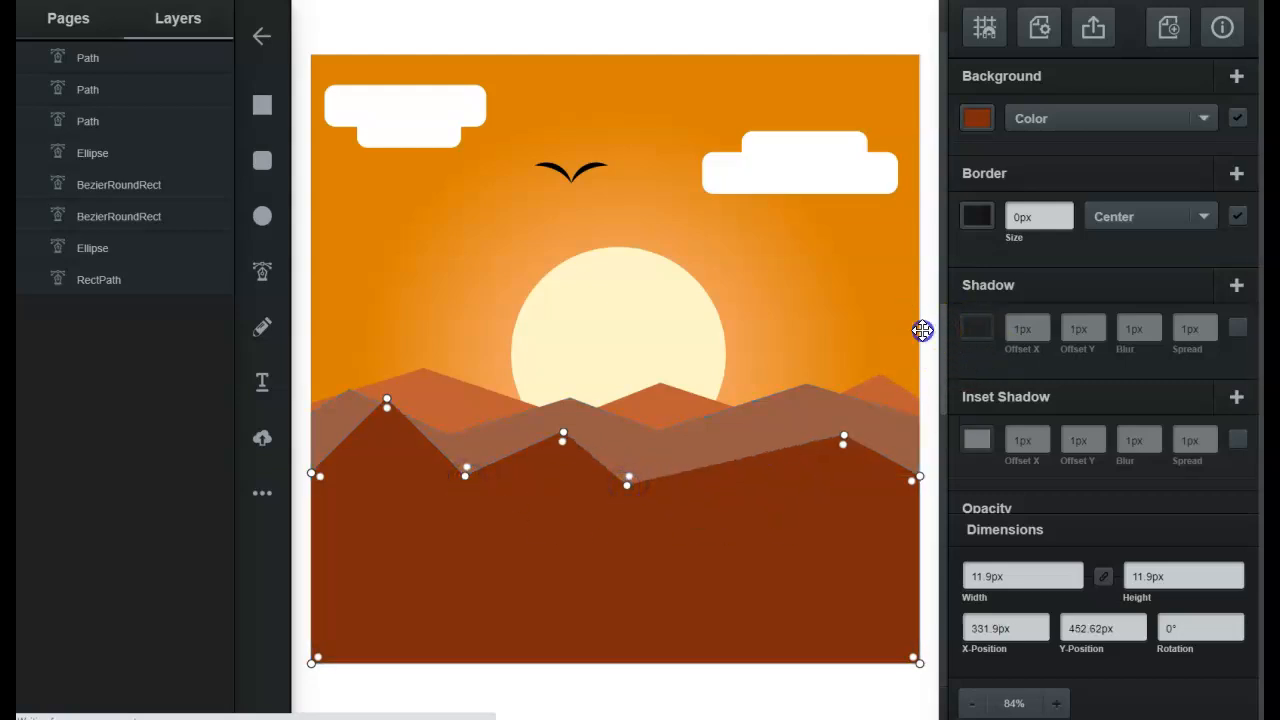
left_click(563, 34)
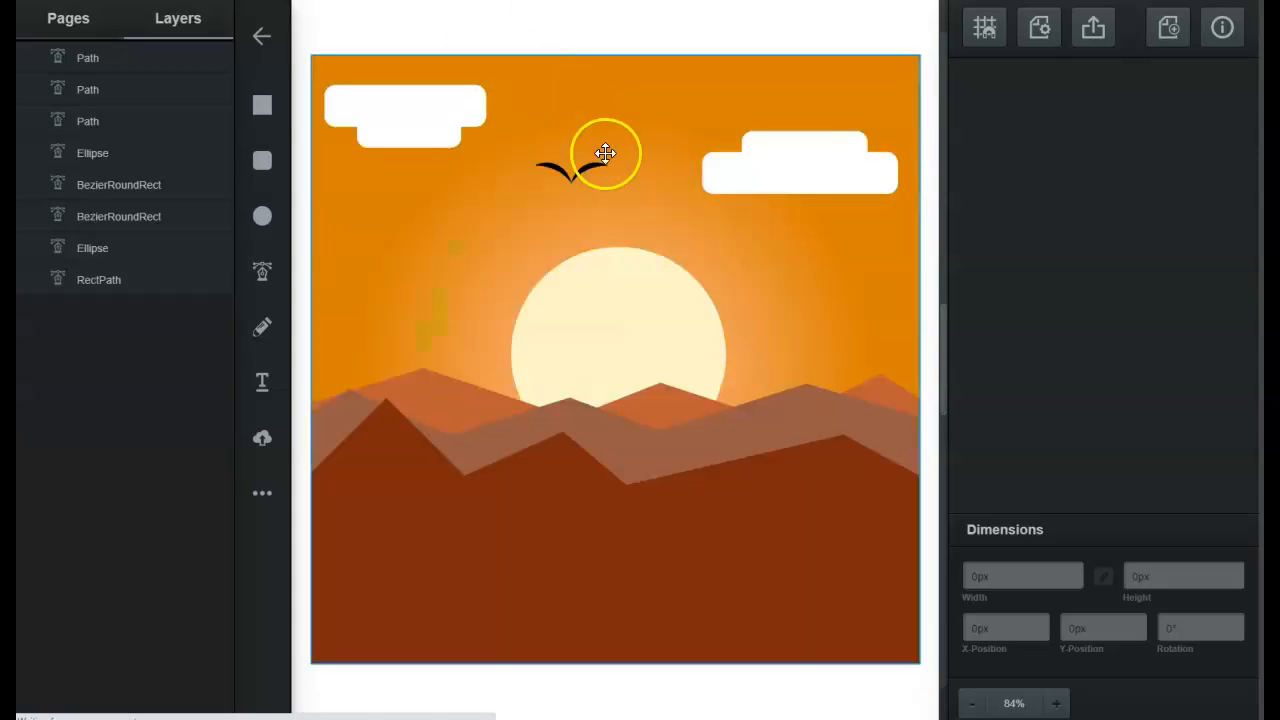
Step: Draw a three-bladed spiky desert plant about 164 × 167 px with the Pen tool and move it onto the foreground mountain's ridge
left_click(263, 276)
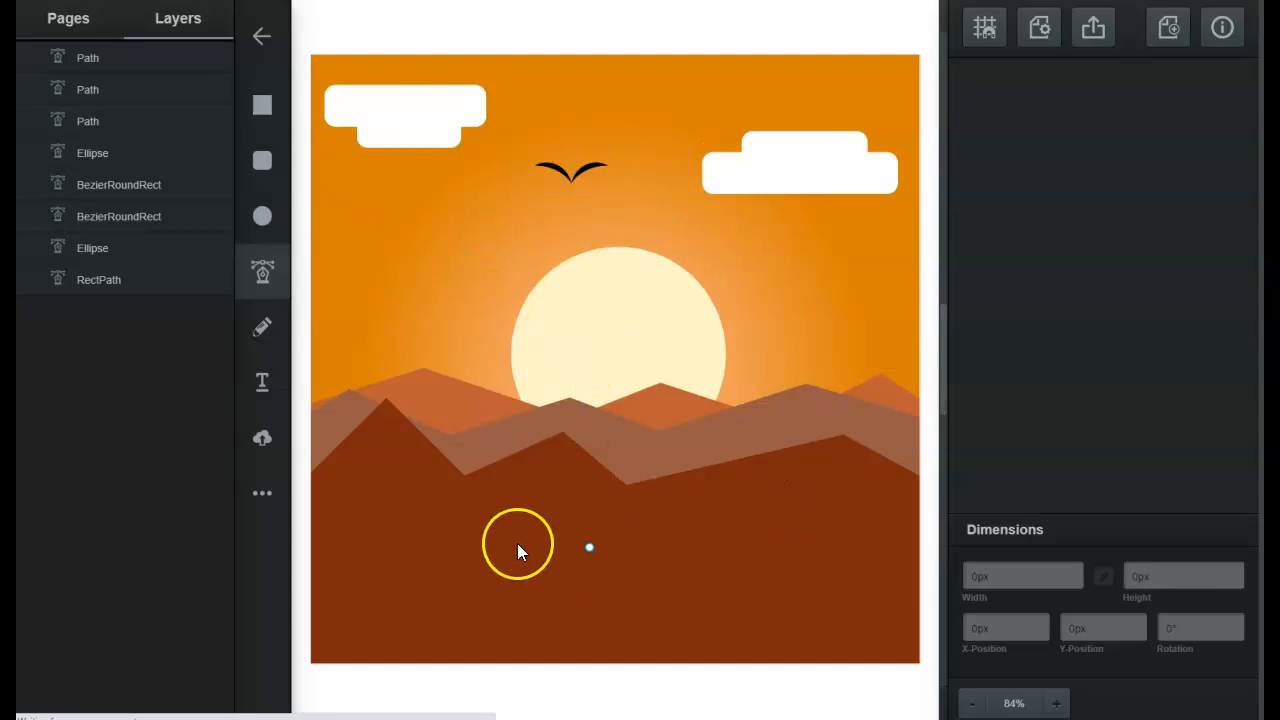
left_click(478, 314)
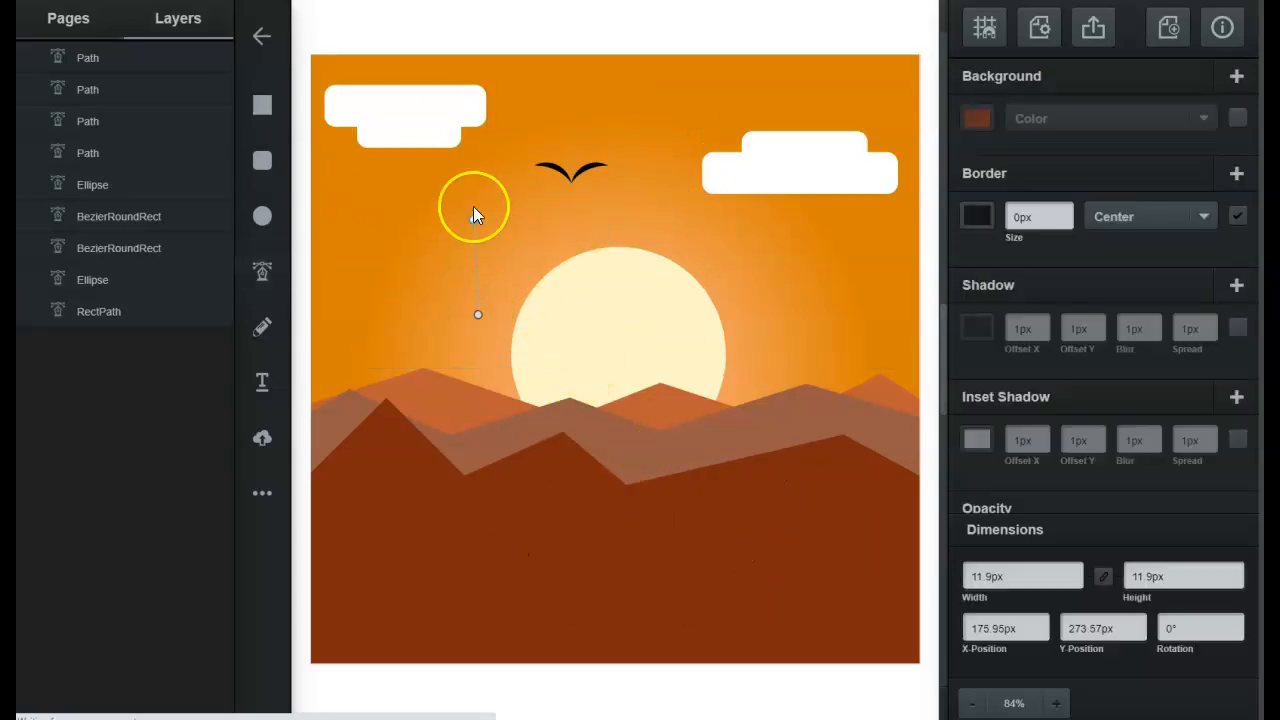
left_click(483, 160)
left_click(512, 257)
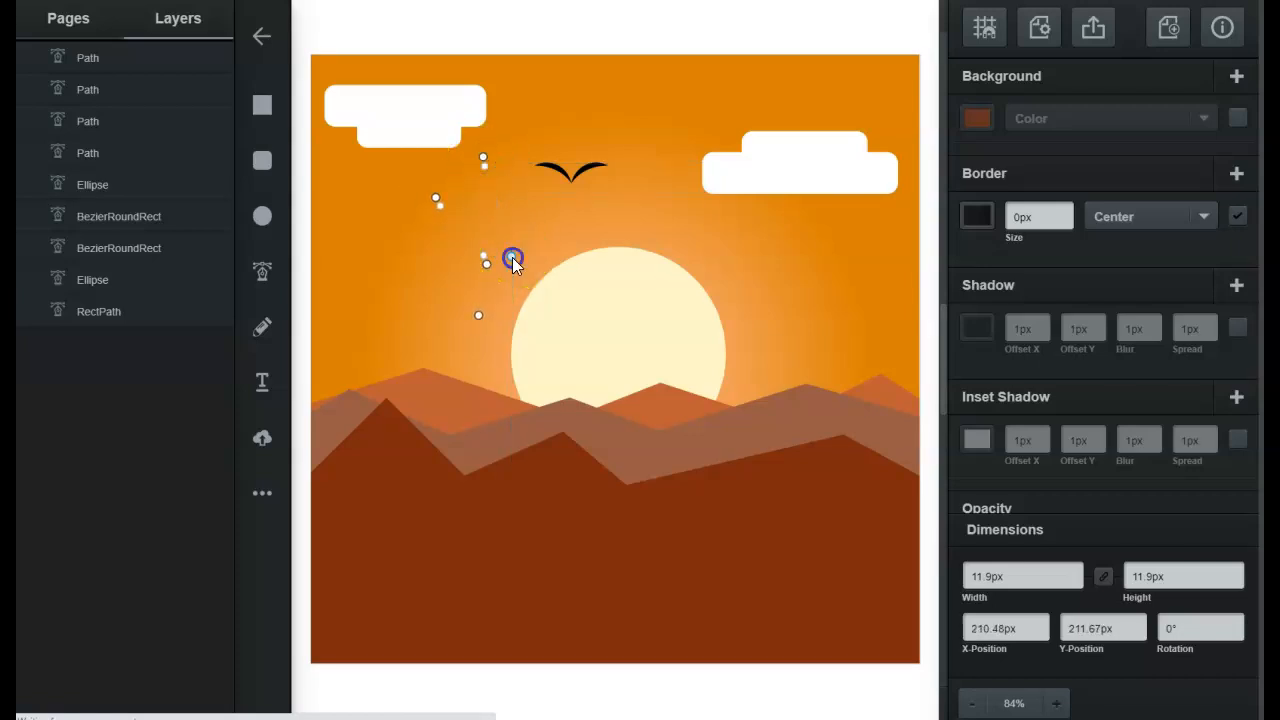
left_click(479, 314)
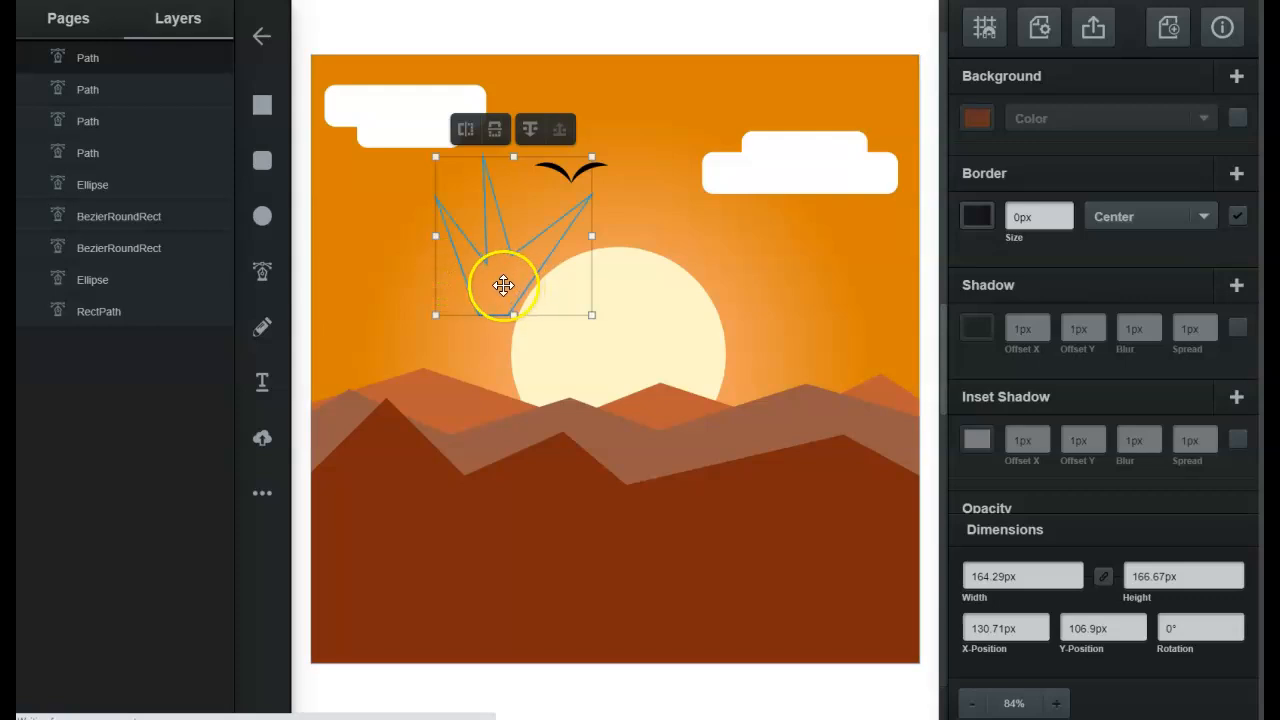
left_click_drag(498, 259, 693, 453)
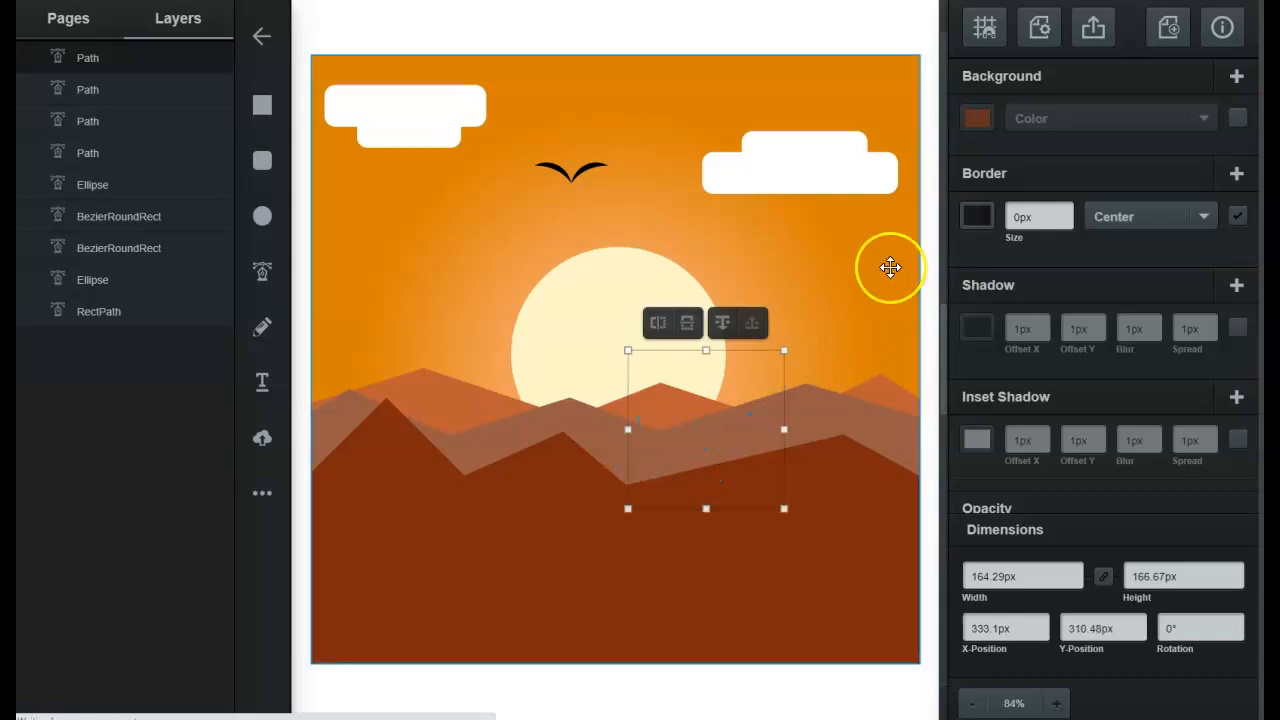
Step: Fill the spiky plant with the foreground mountain's dark red-brown #7e2a0a, sampled with the eyedropper
left_click(977, 118)
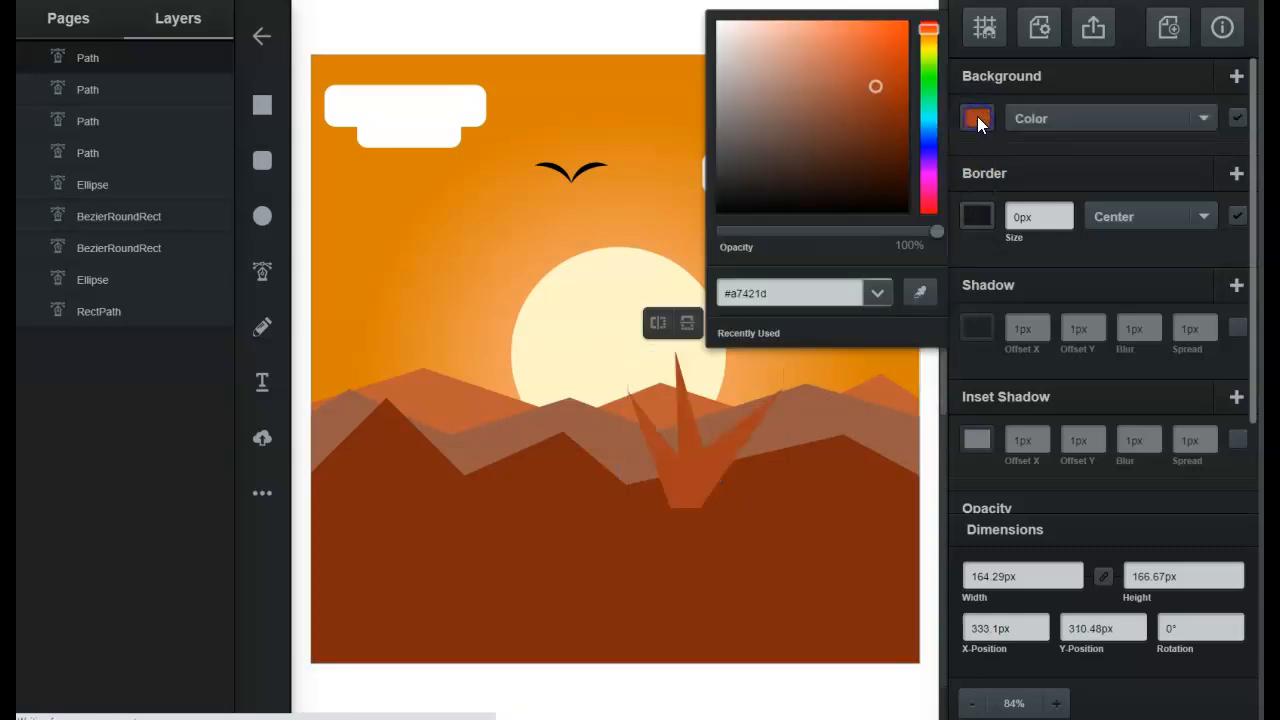
left_click(921, 292)
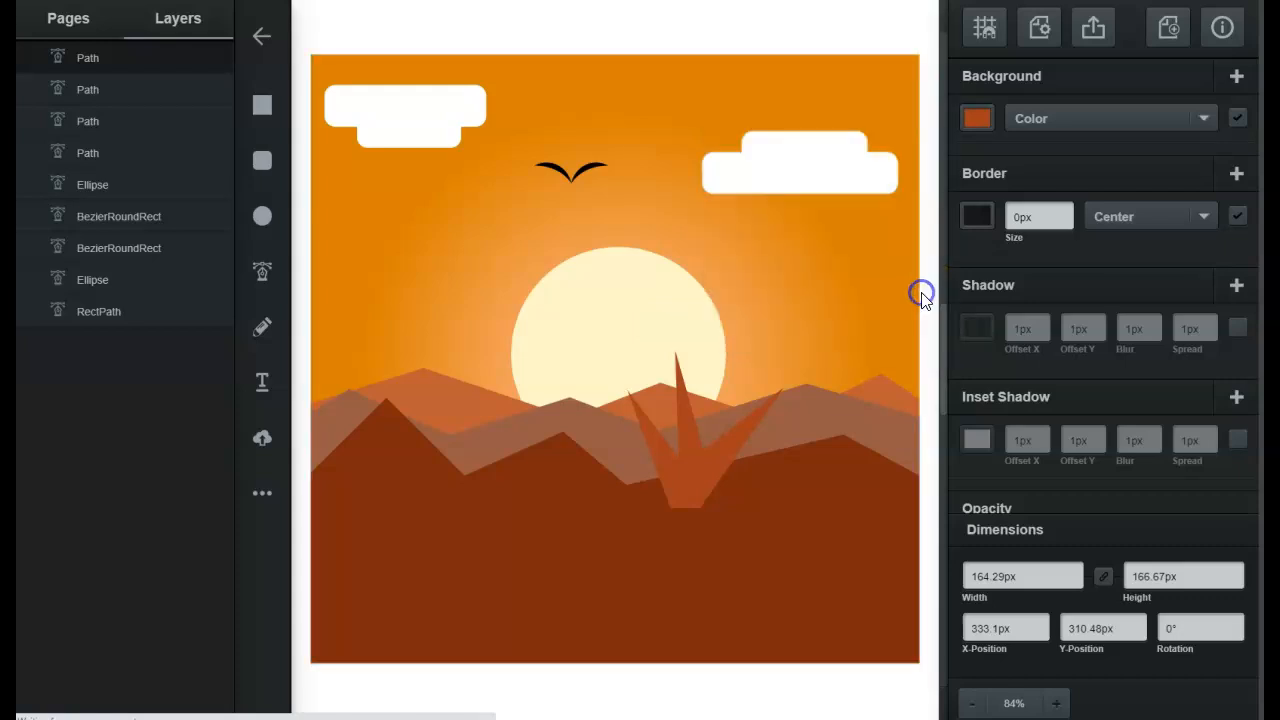
left_click(781, 520)
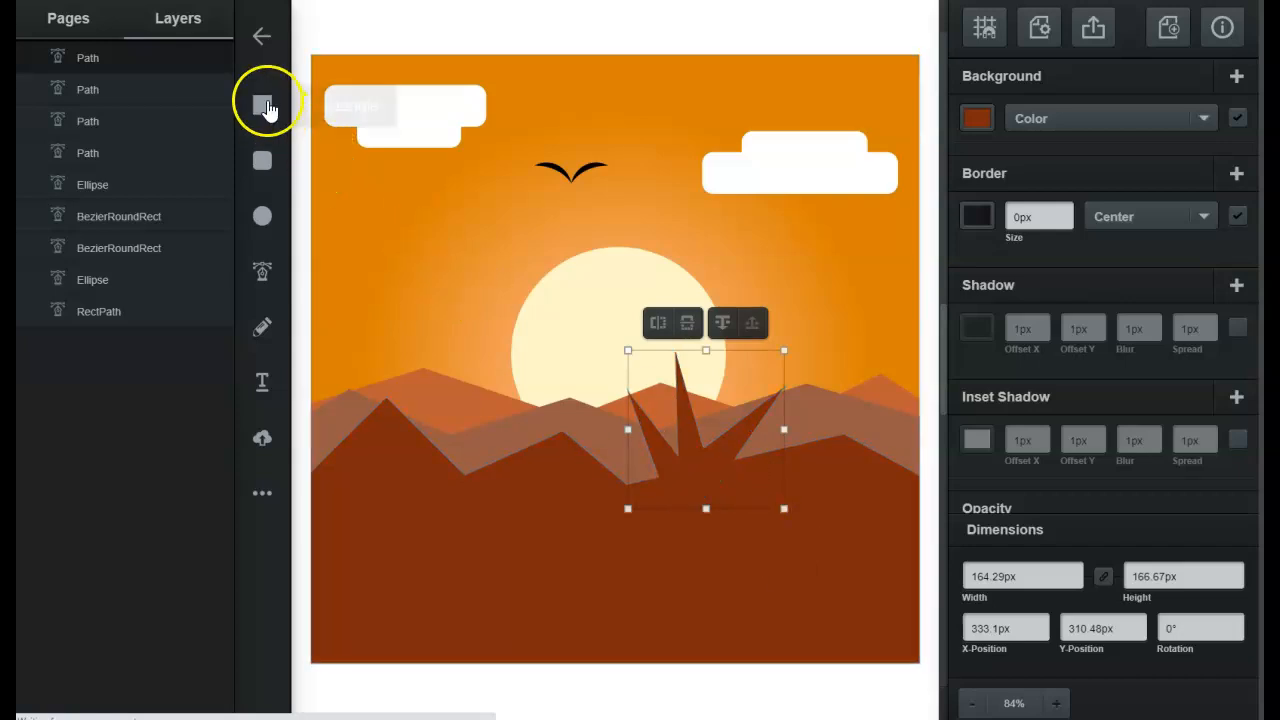
left_click(468, 38)
Step: Shrink the spiky plant to about 64 × 56 px and seat it beside the valley of the foreground ridge
left_click(729, 452)
left_click_drag(784, 350, 688, 437)
left_click_drag(667, 489, 673, 475)
left_click_drag(664, 424, 670, 447)
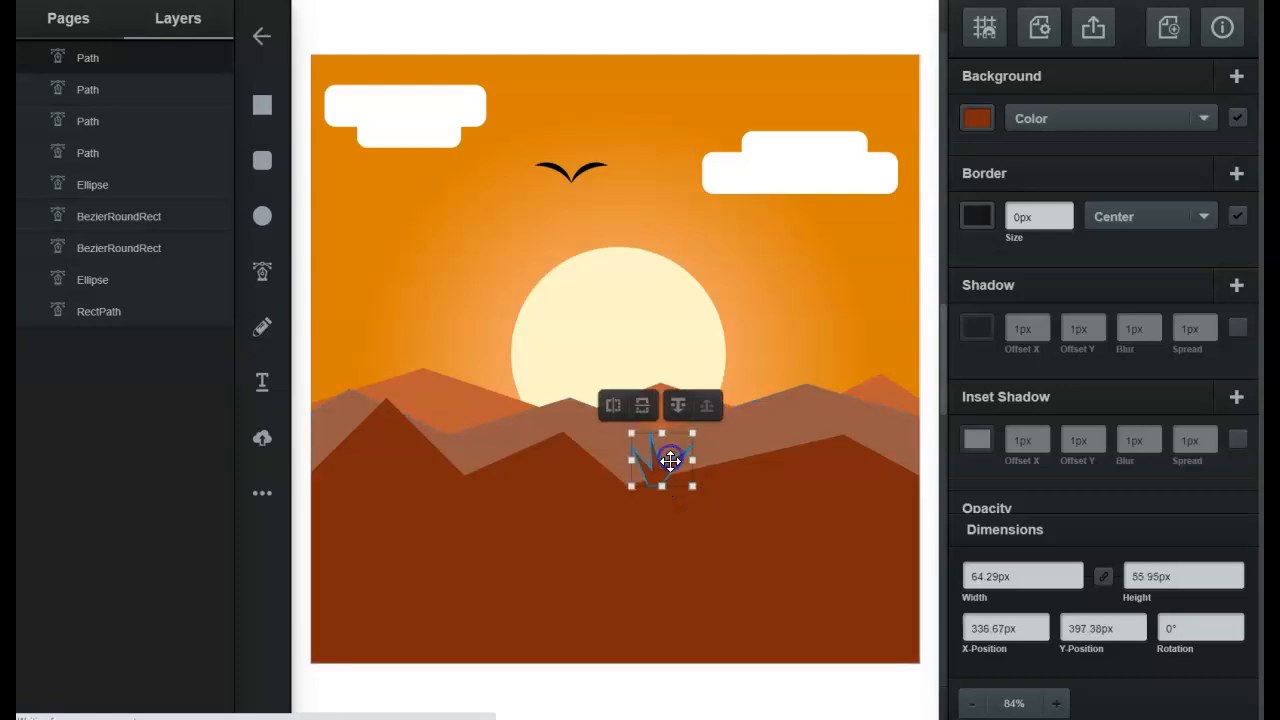
Step: Edit the spiky plant's points, pulling in the right and middle blade tips so it is about 43 × 49 px
double_click(670, 465)
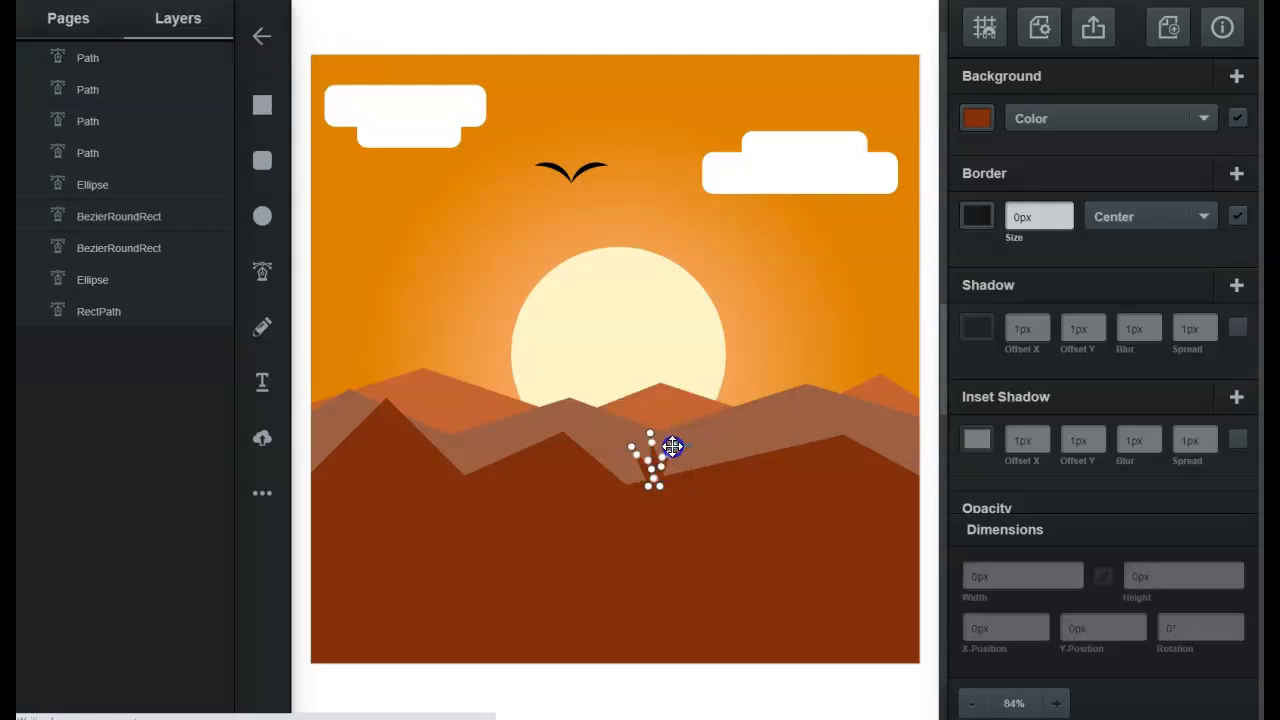
left_click(672, 447)
left_click_drag(650, 433, 654, 440)
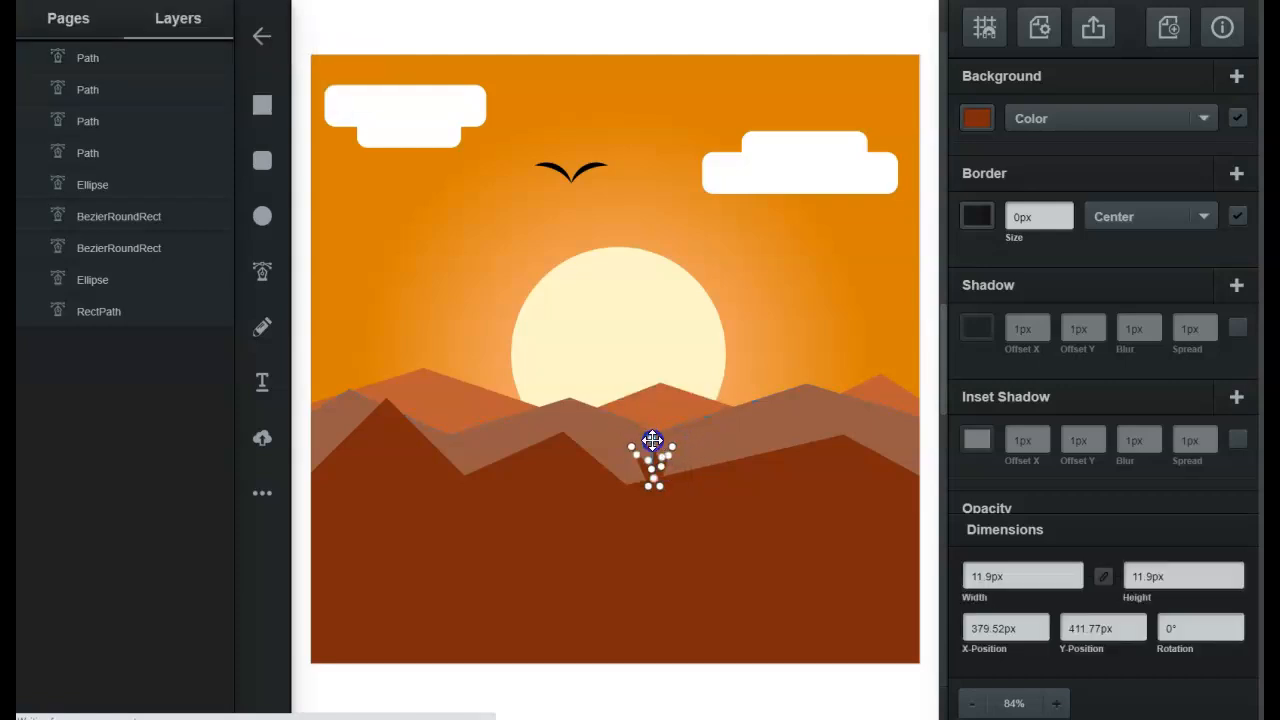
left_click(762, 689)
left_click(729, 600)
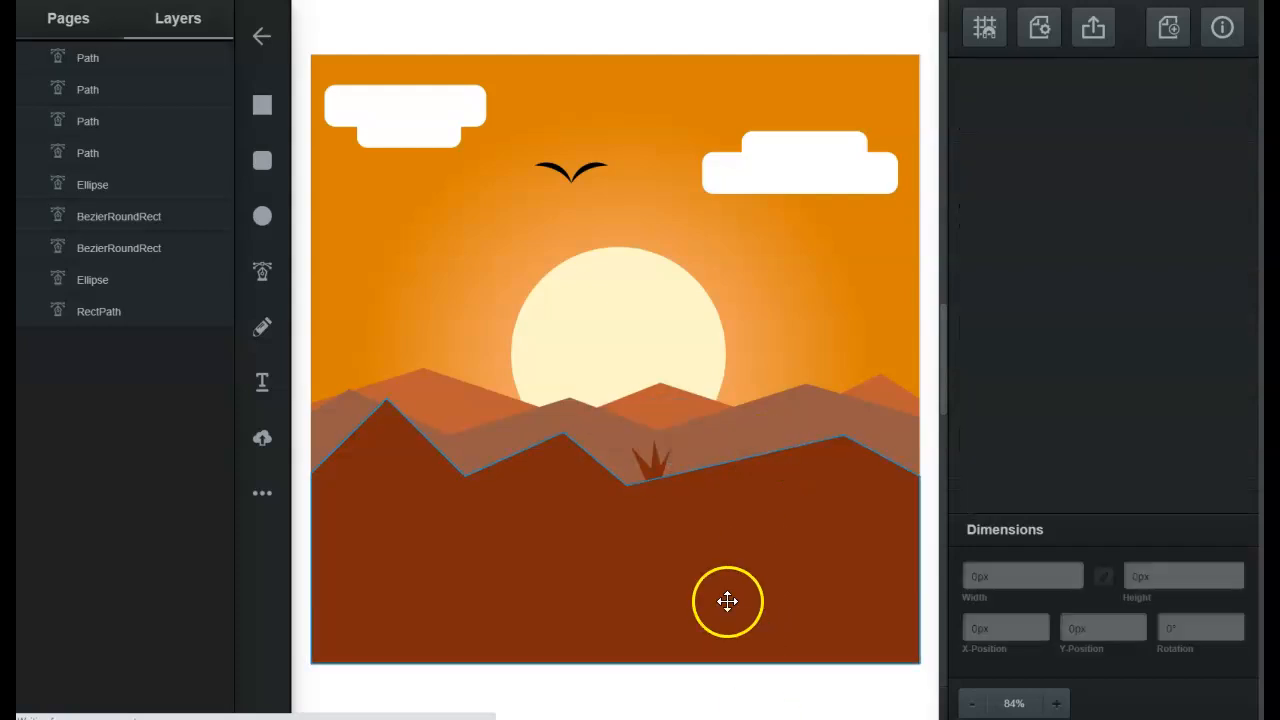
Step: Duplicate the spiky plant and place the copy on the middle mountain, just right of the foreground's left peak
right_click(658, 470)
left_click(692, 518)
left_click_drag(660, 478, 446, 426)
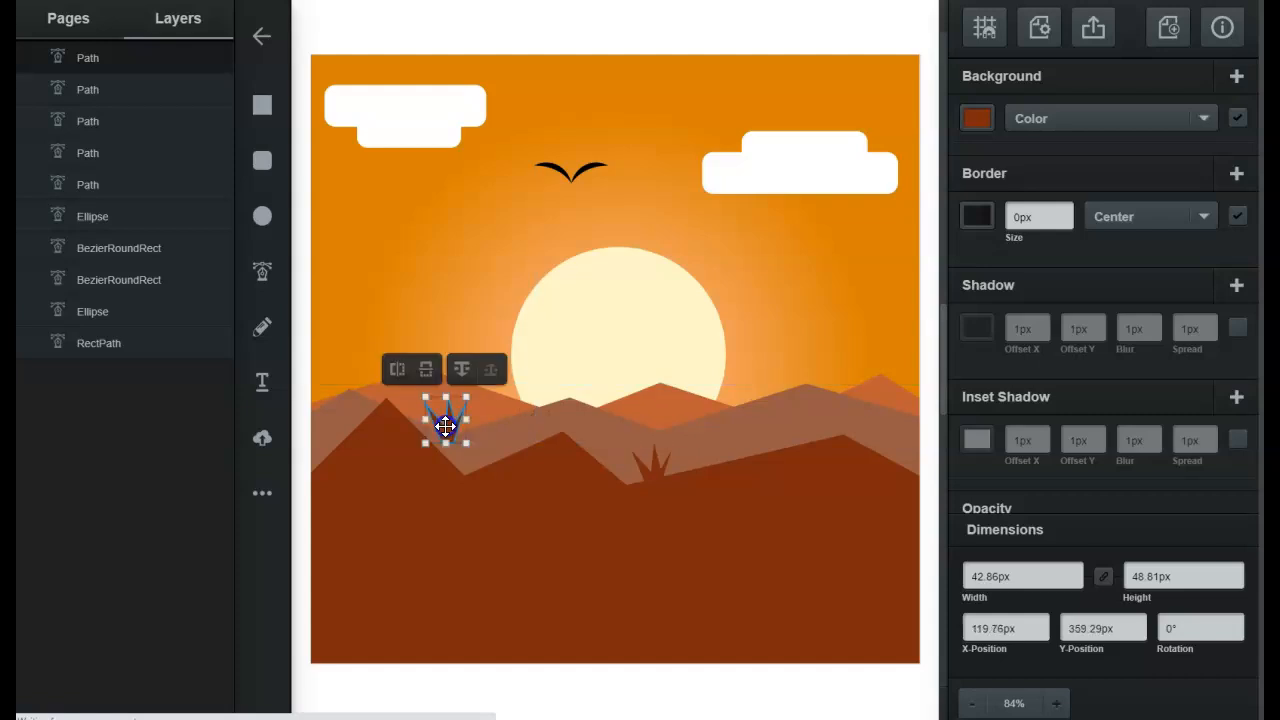
Step: Fill the plant copy with the middle mountain's muted brown, sampled with the eyedropper
left_click(978, 119)
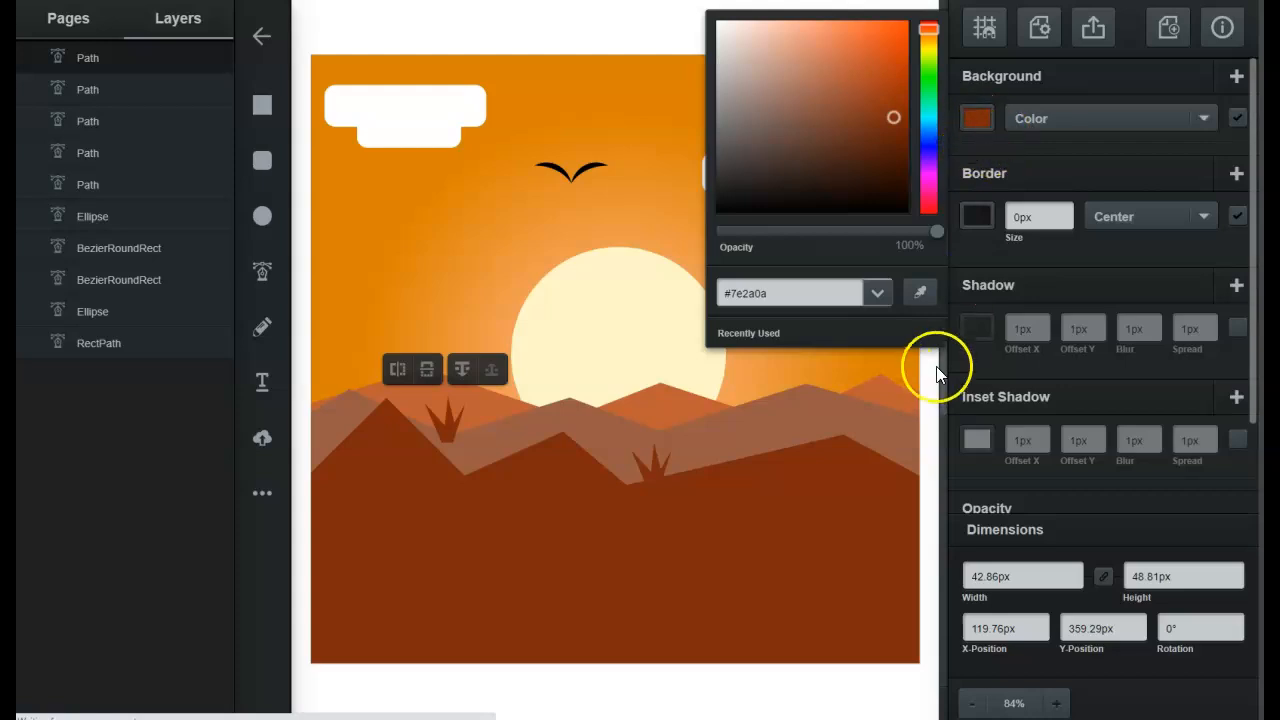
left_click(921, 293)
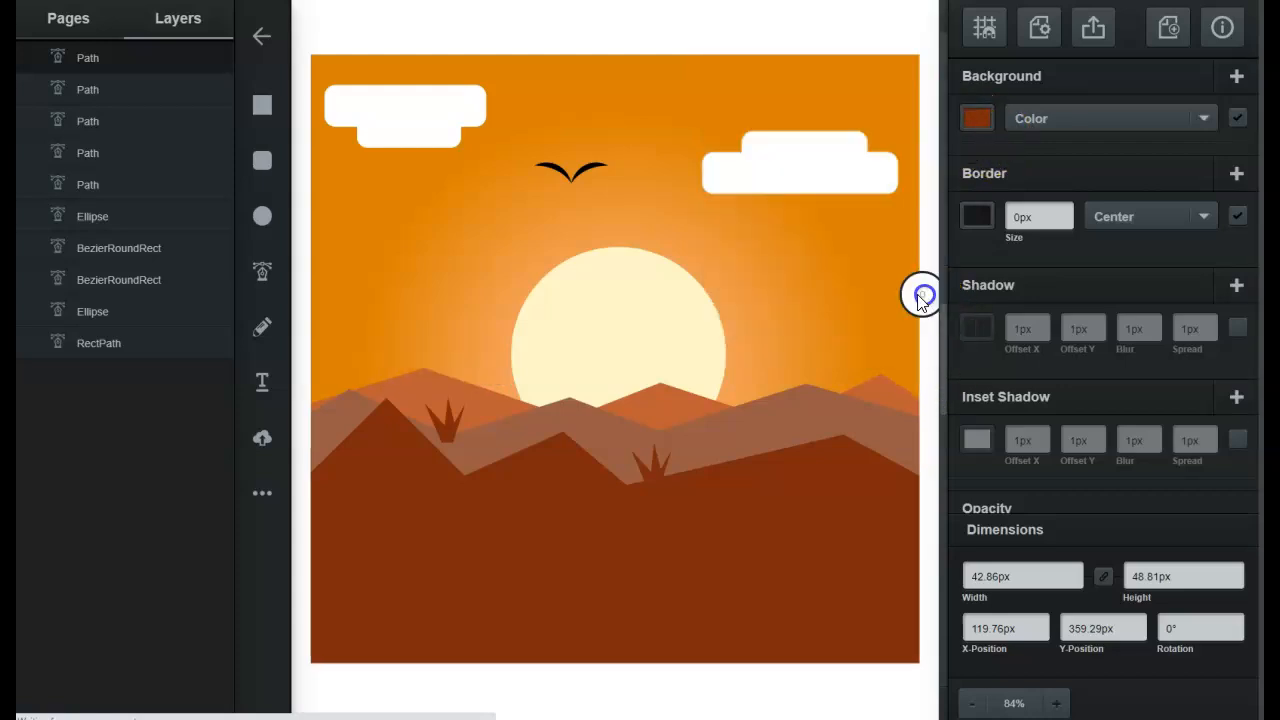
left_click(488, 441)
left_click(291, 117)
left_click(356, 36)
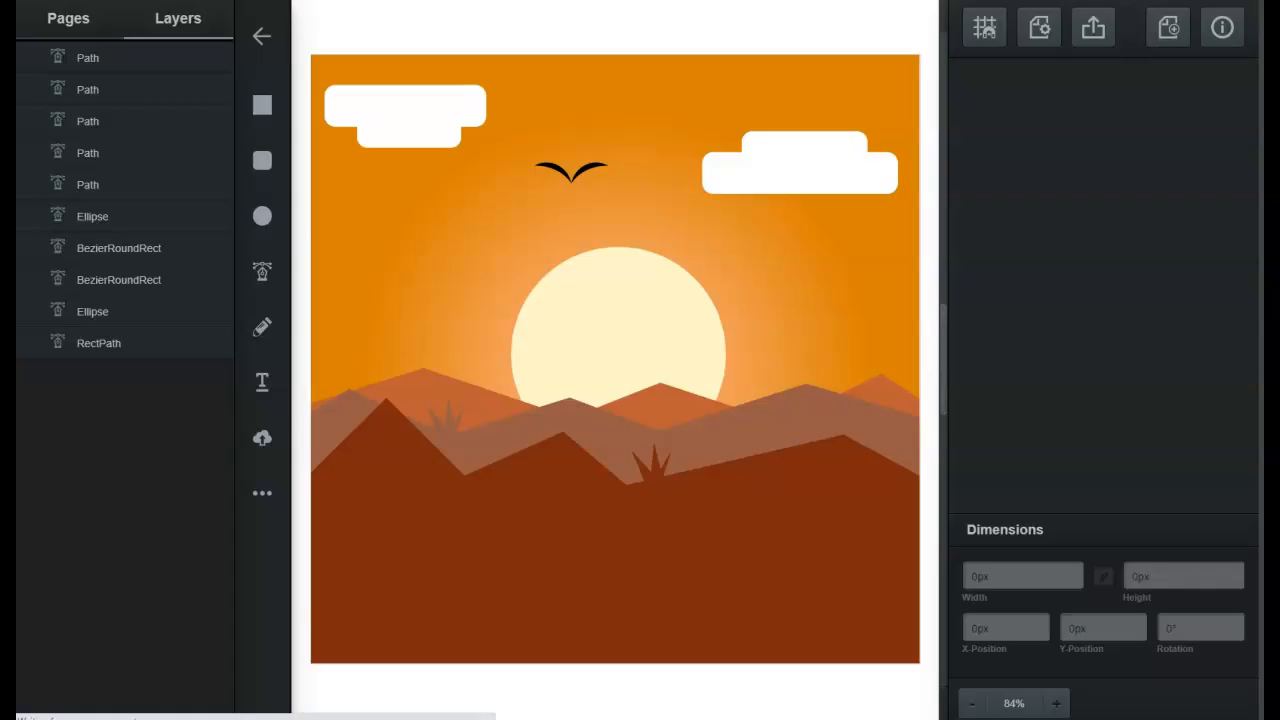
Step: Change the inner colour of the sky's radial gradient to yellow #f5ff2a and lower the sun slightly
left_click(823, 274)
left_click(976, 118)
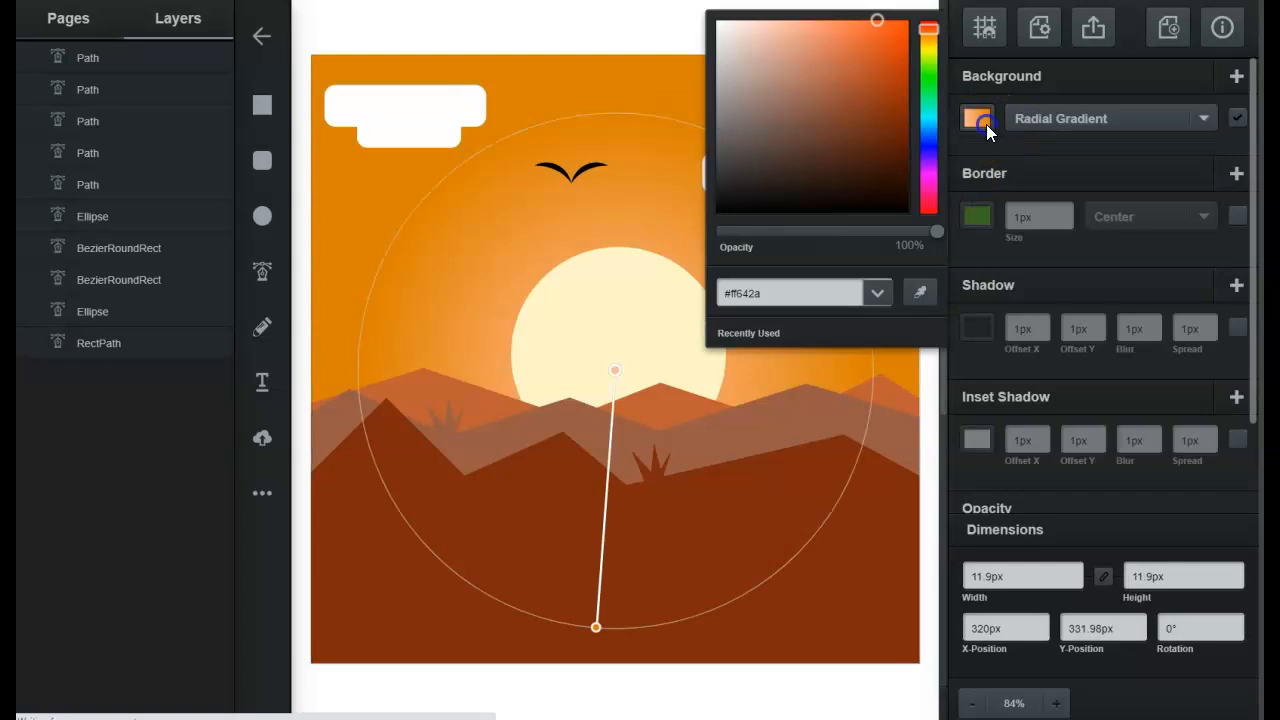
left_click(614, 369)
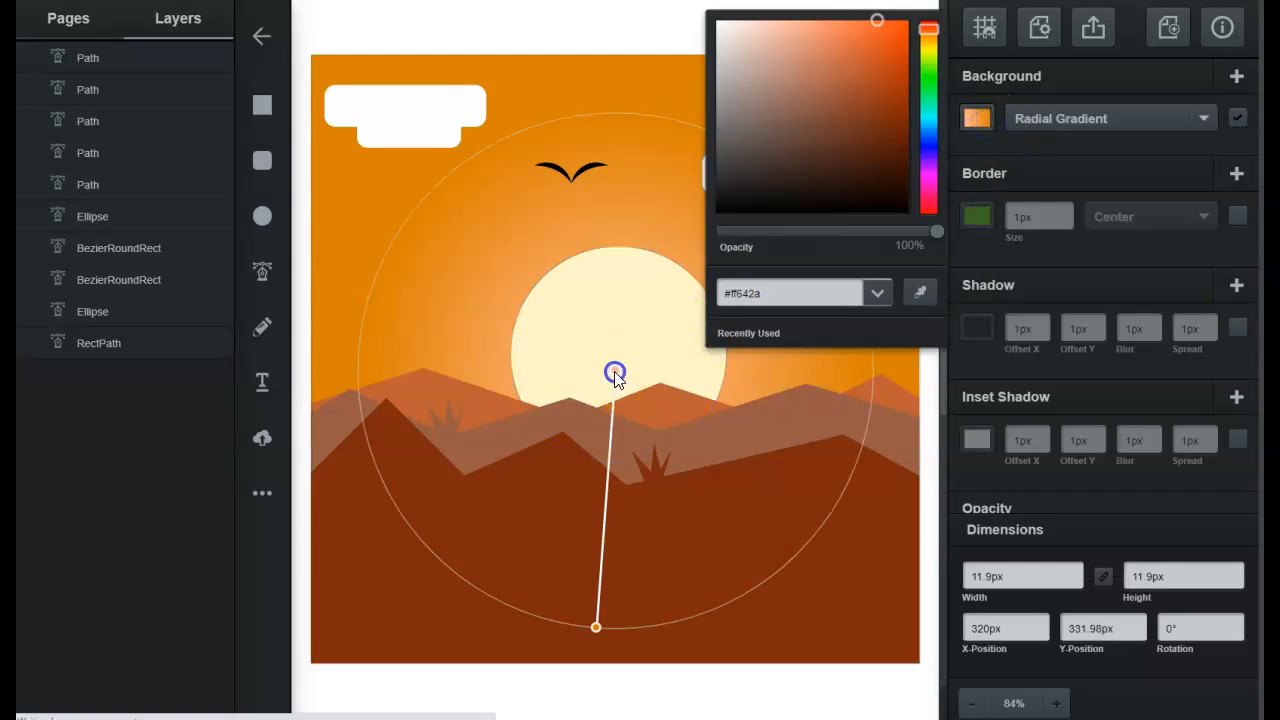
left_click(925, 54)
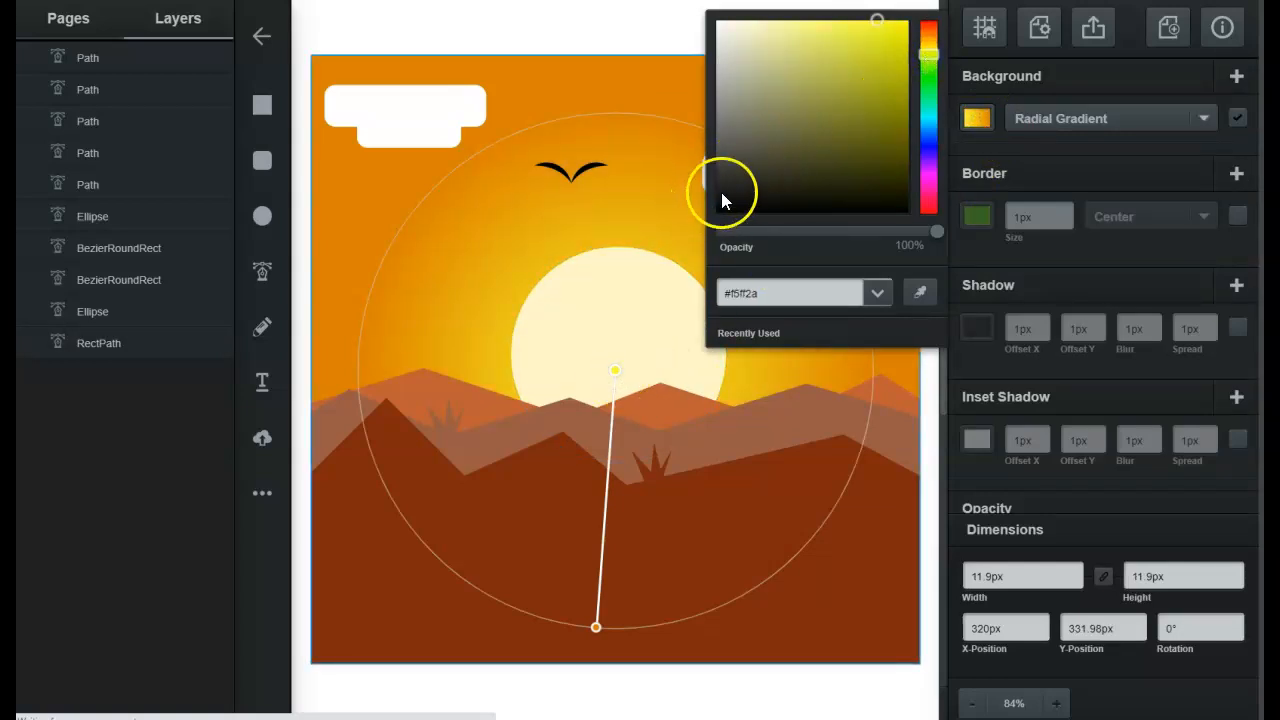
left_click(617, 34)
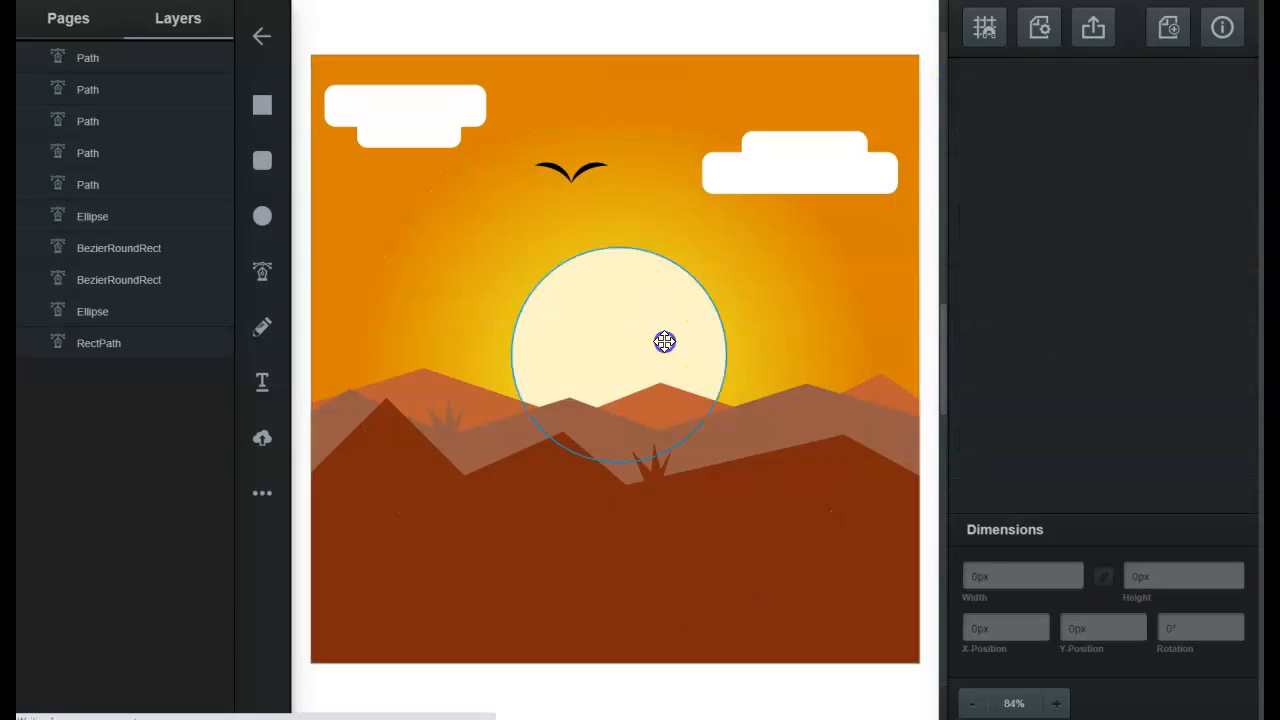
left_click(665, 350)
left_click(674, 40)
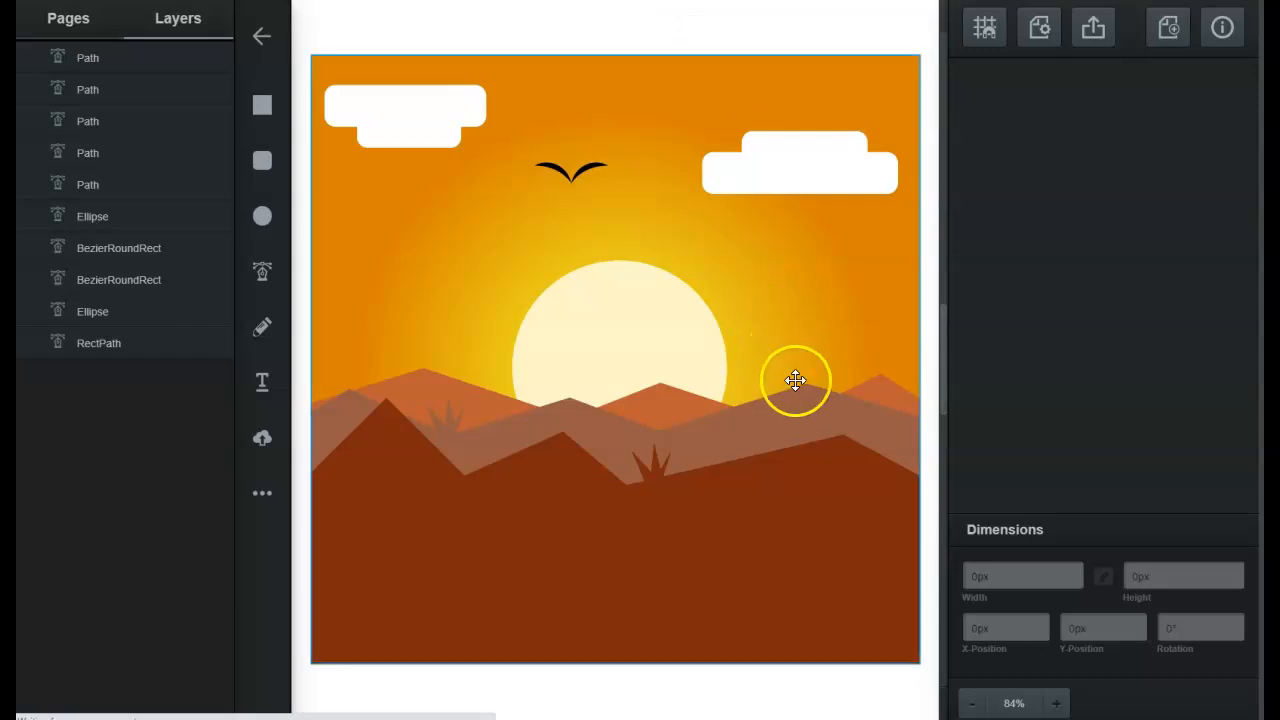
Step: Draw a vertical rounded-rectangle cactus trunk about 39 × 282 px and a horizontal rounded crossbar across it
left_click(259, 162)
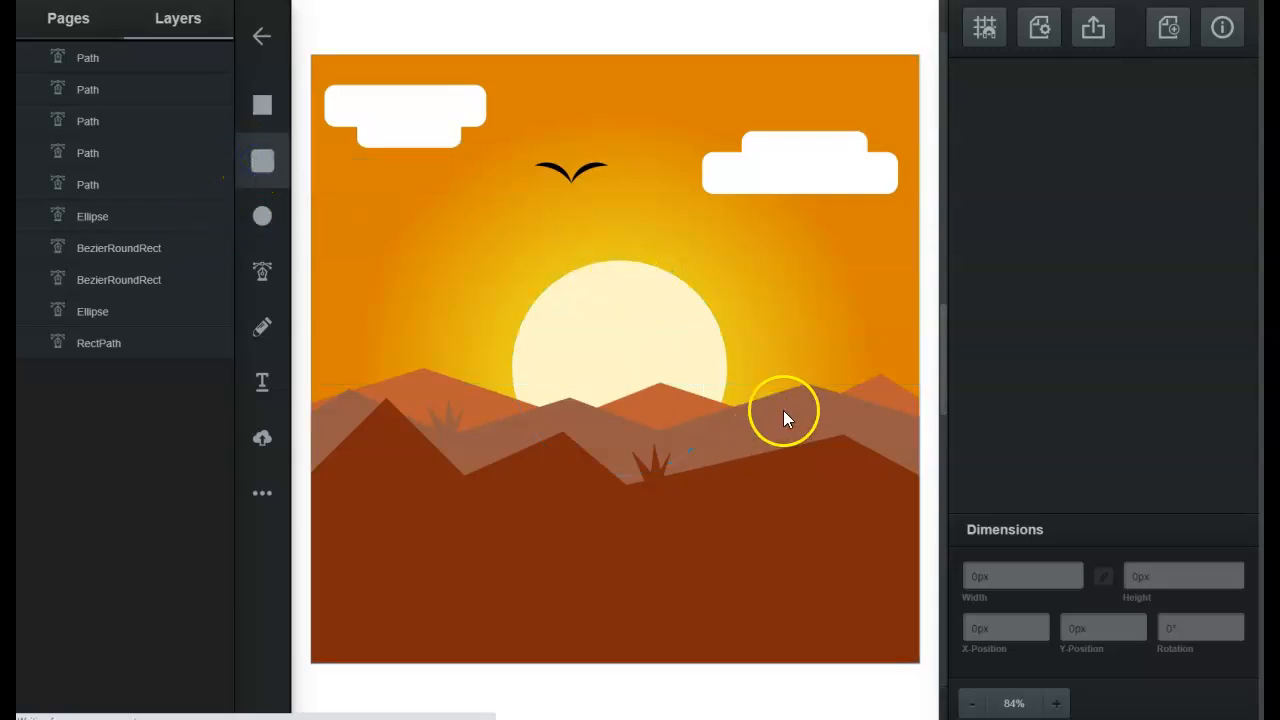
left_click(260, 163)
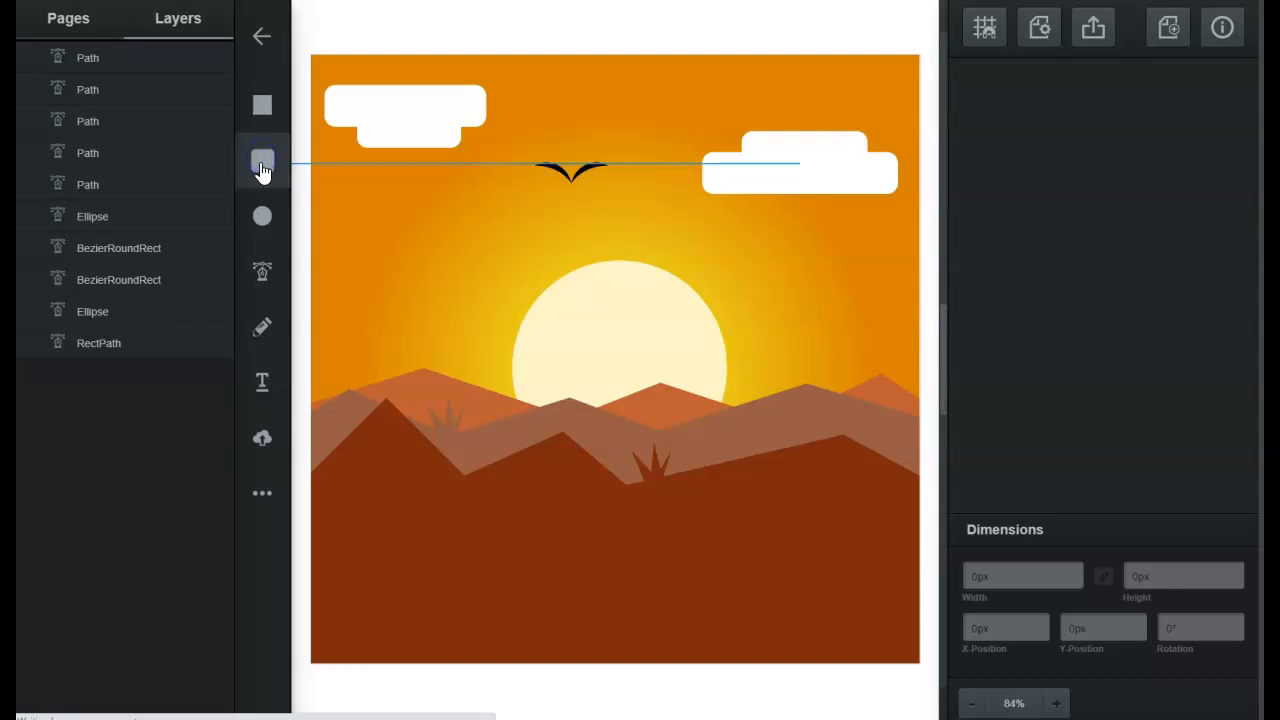
left_click_drag(748, 296, 770, 512)
left_click(272, 173)
mouse_move(670, 326)
left_mouse_down()
mouse_move(768, 365)
mouse_move(853, 358)
mouse_move(815, 378)
left_mouse_up()
Step: Draw an upright rounded arm on the crossbar's left end, duplicate it for the right end, and stretch the left arm to about 202 px tall
left_click(264, 168)
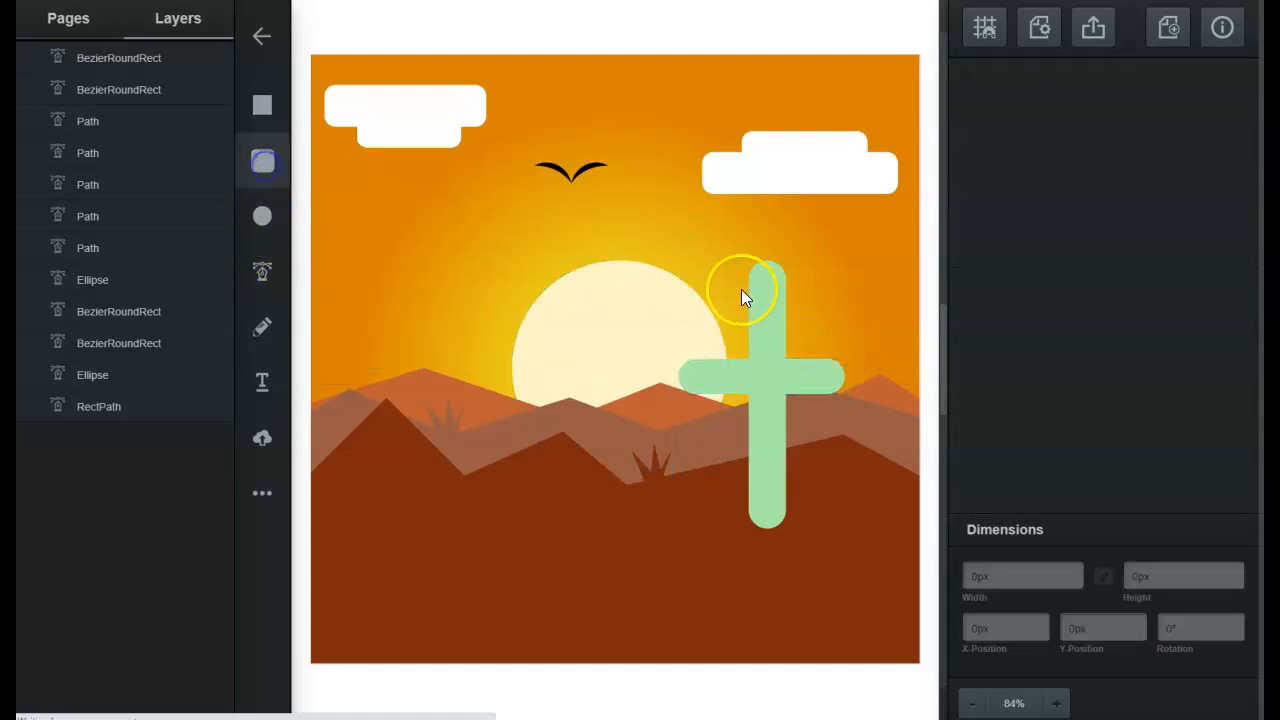
left_click_drag(677, 259, 709, 391)
mouse_move(694, 322)
left_mouse_down()
mouse_move(834, 331)
mouse_move(692, 329)
left_mouse_up()
right_click(833, 322)
left_click(846, 370)
left_click_drag(692, 238, 692, 196)
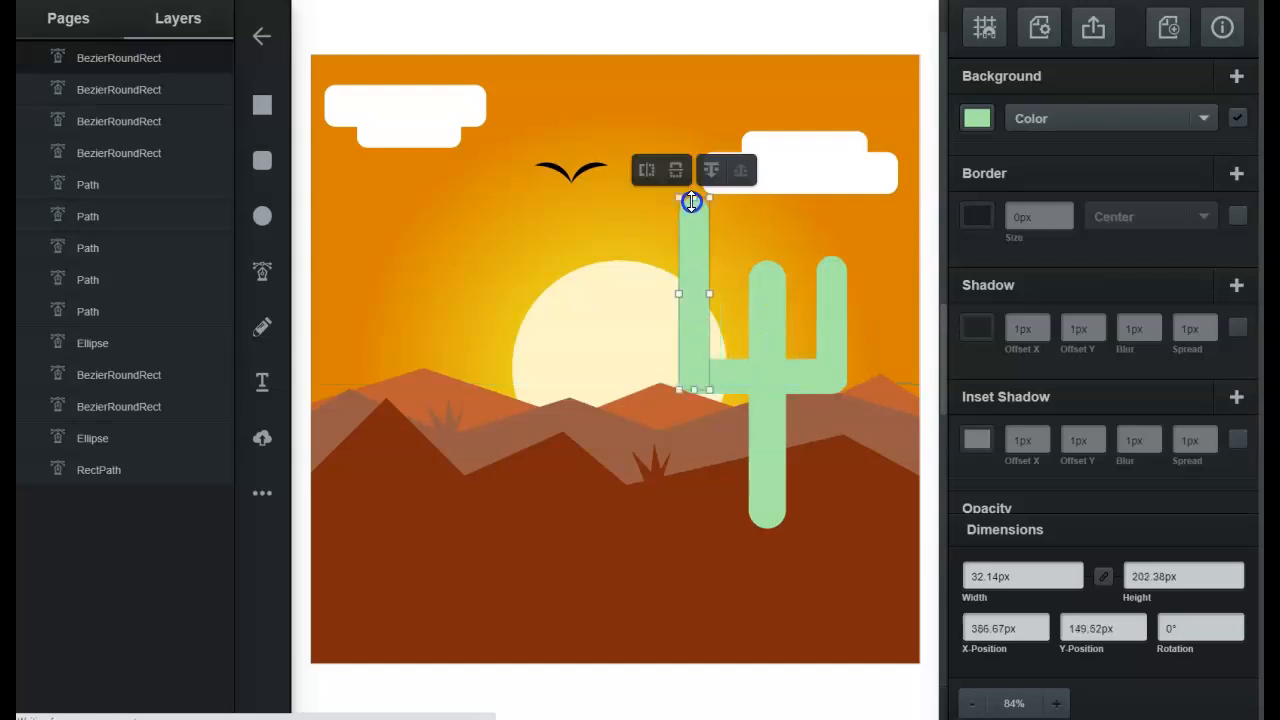
Step: Move both cactus arms closer to the trunk, then shorten the crossbar to about 113 px and tilt it to about 354.6°
left_click(779, 300)
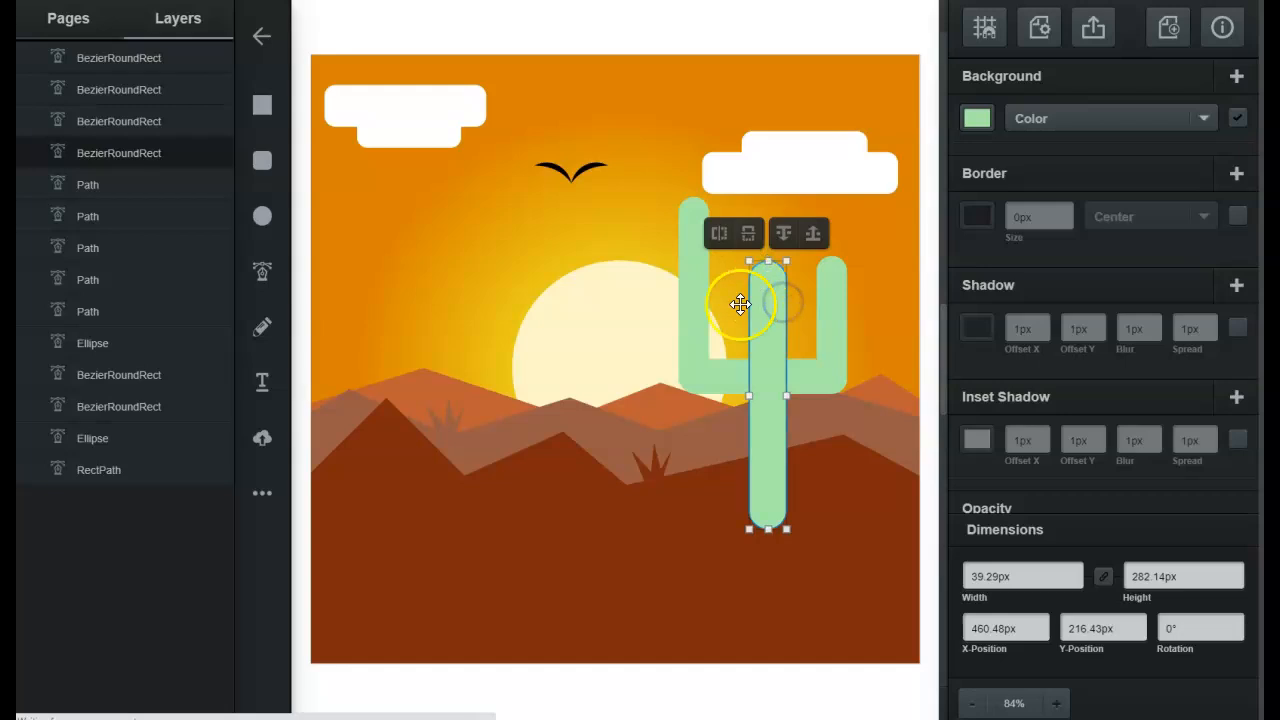
left_click_drag(704, 320, 734, 320)
left_click(682, 372)
left_click_drag(682, 372, 713, 372)
left_click_drag(845, 378, 817, 322)
left_click(936, 319)
left_click(782, 319)
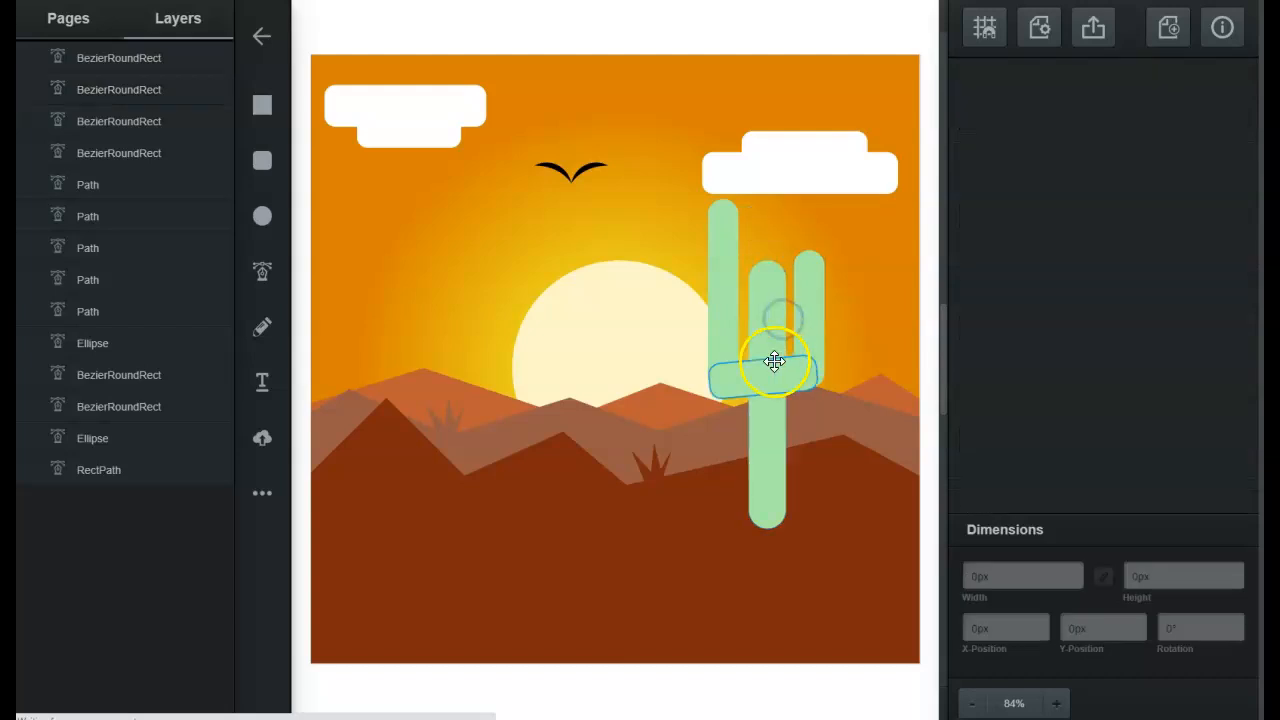
left_click(775, 361)
mouse_move(794, 400)
left_mouse_down()
mouse_move(777, 394)
mouse_move(789, 391)
left_mouse_up()
Step: Shorten and narrow the cactus's left arm to about 25 × 86 px, keeping it on the crossbar's end
left_click(729, 243)
left_click_drag(729, 200, 740, 316)
left_click(871, 329)
left_click(725, 335)
left_click_drag(740, 351, 734, 351)
left_click(838, 351)
left_click(712, 340)
Step: Select the cactus's trunk, crossbar and both arms and unite them into one shape about 123 × 293 px
left_click(762, 368)
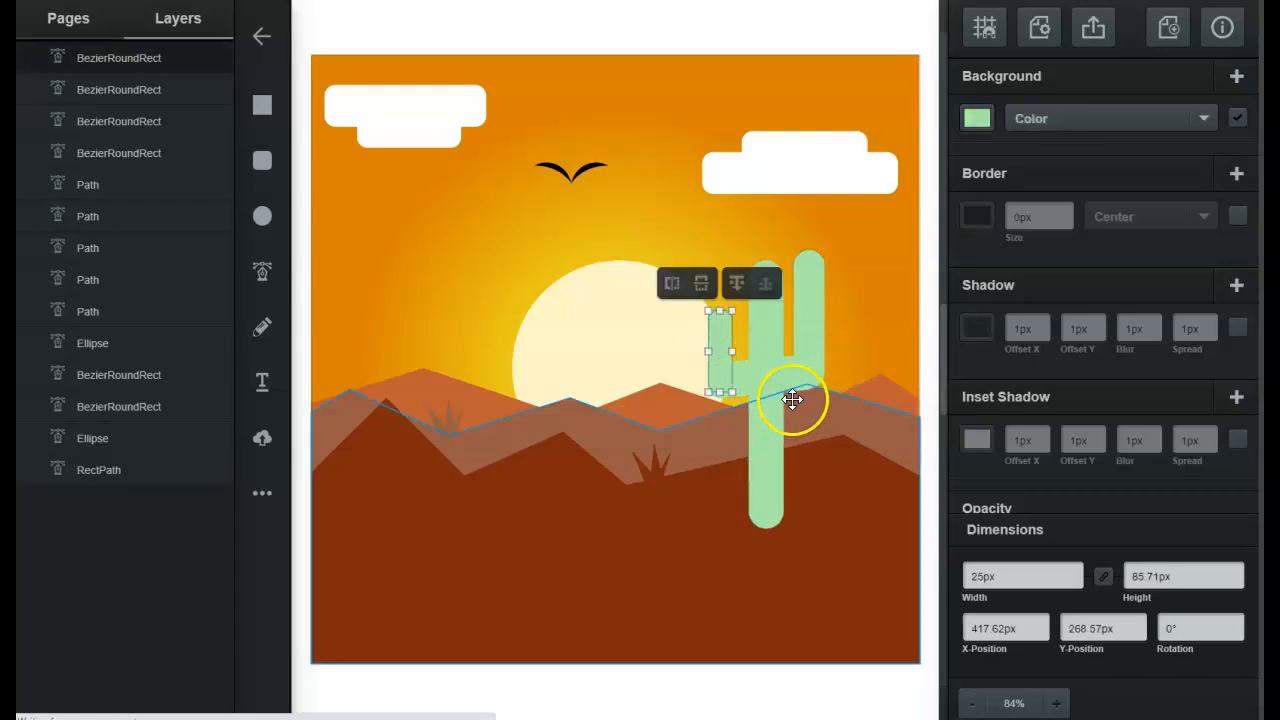
left_click(766, 371)
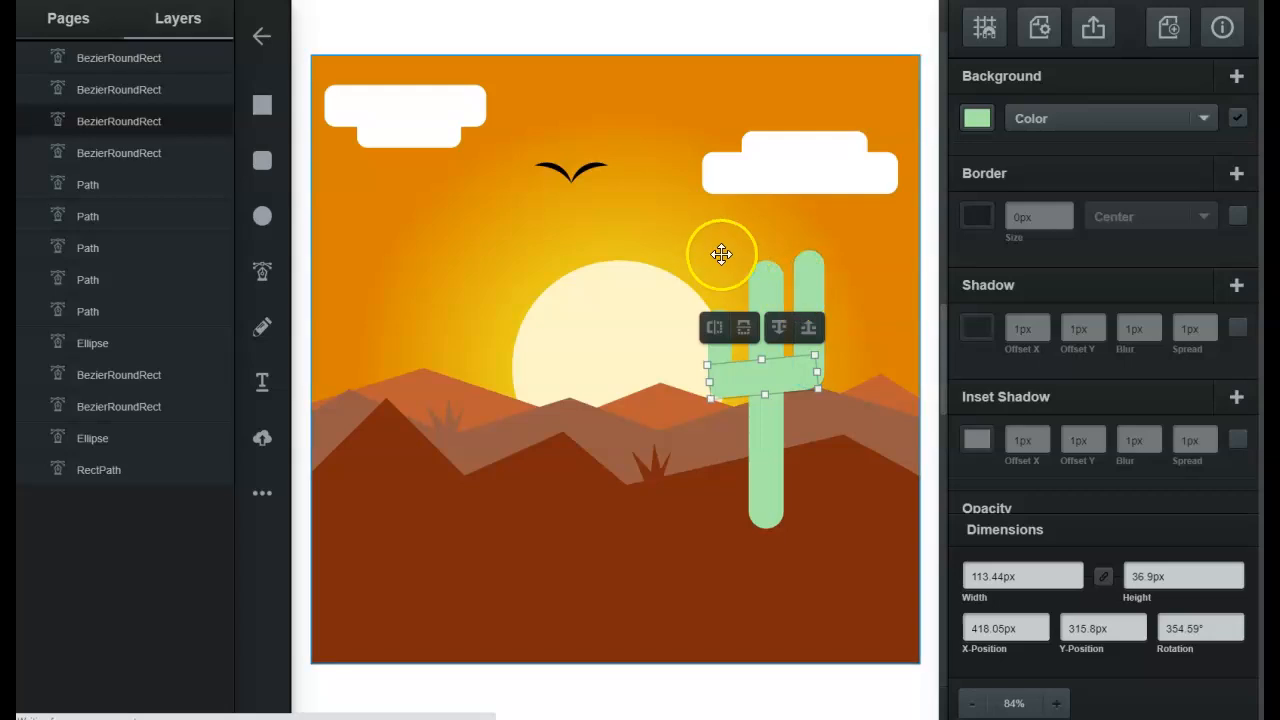
left_click(763, 291, "shift")
left_click(803, 303, "shift")
left_click(778, 420, "shift")
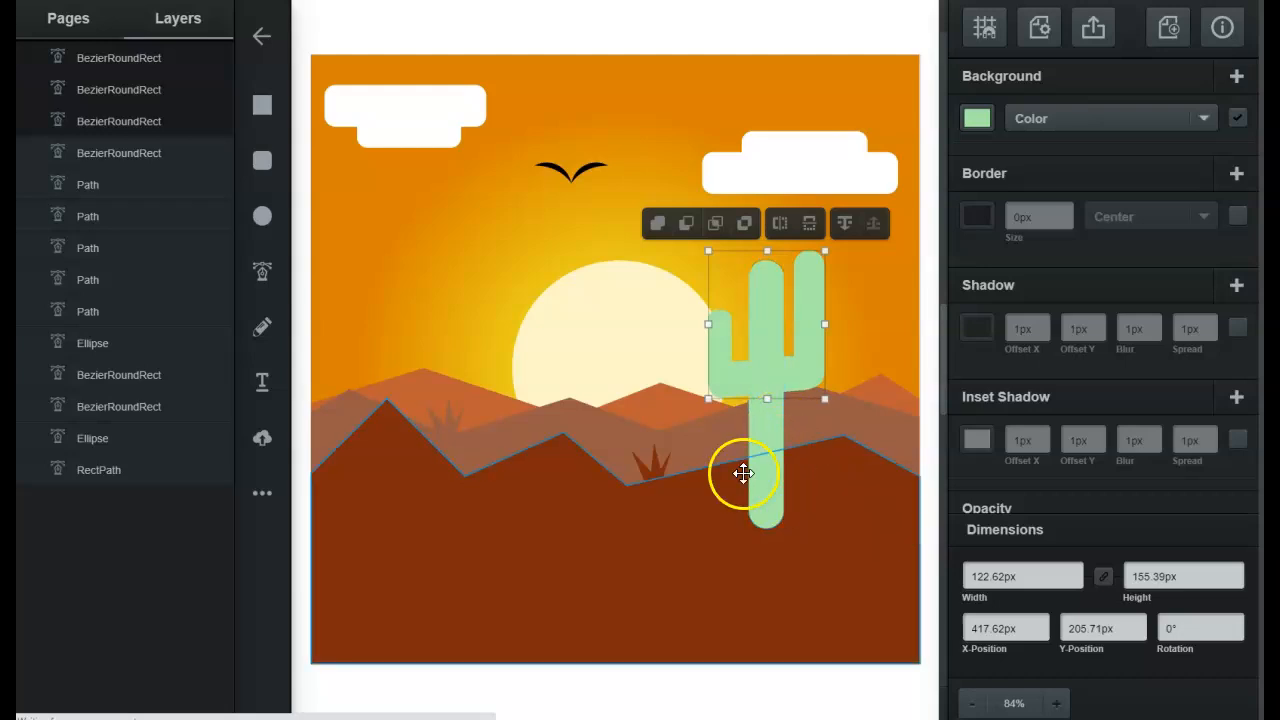
left_click(766, 446, "shift")
left_click_drag(764, 440, 746, 460)
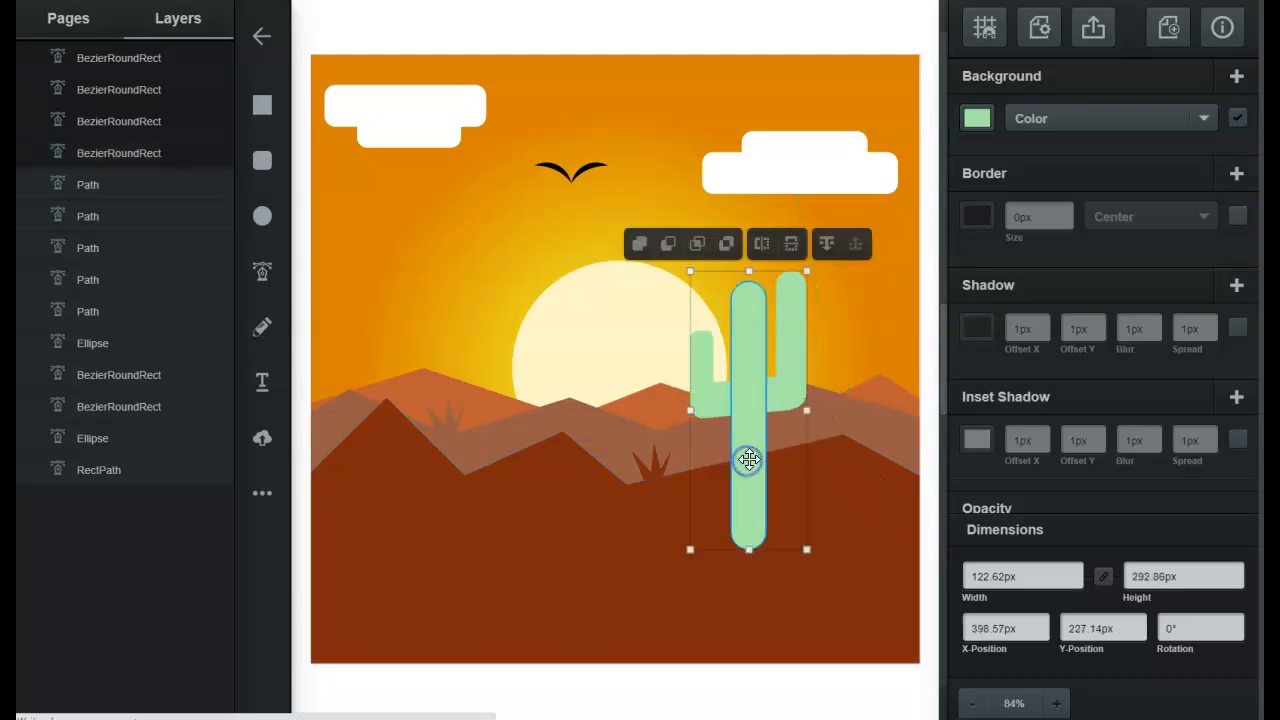
left_click(639, 245)
left_click(926, 369)
Step: Raise the cactus onto the foreground mountain's right slope and fill it with the mountain's sampled dark red-brown
left_click_drag(776, 392, 772, 360)
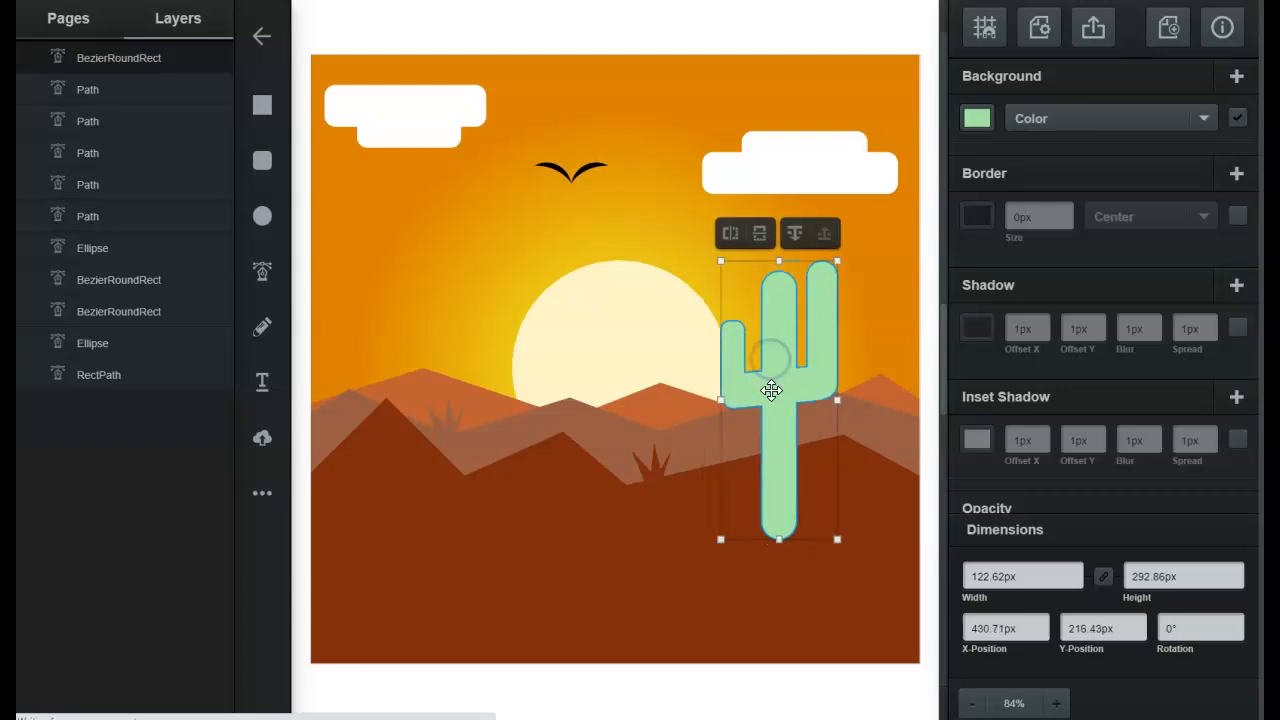
left_click_drag(768, 501, 777, 466)
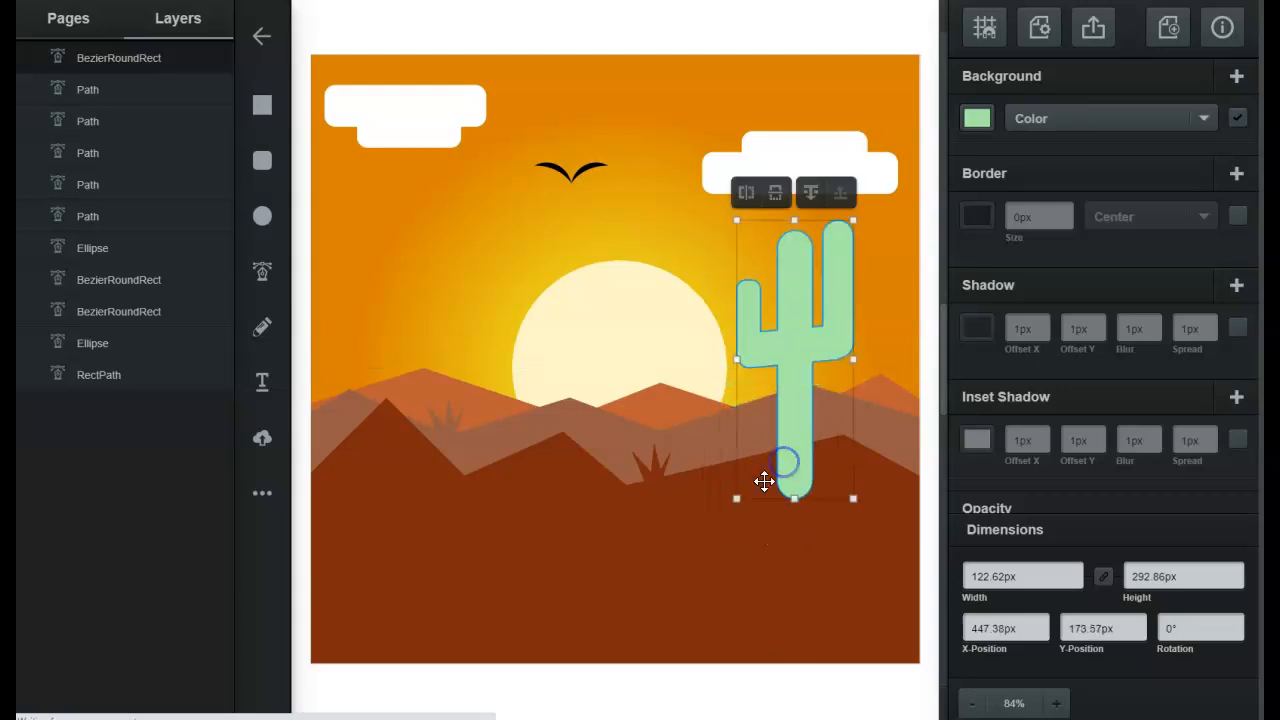
left_click(985, 124)
left_click(919, 292)
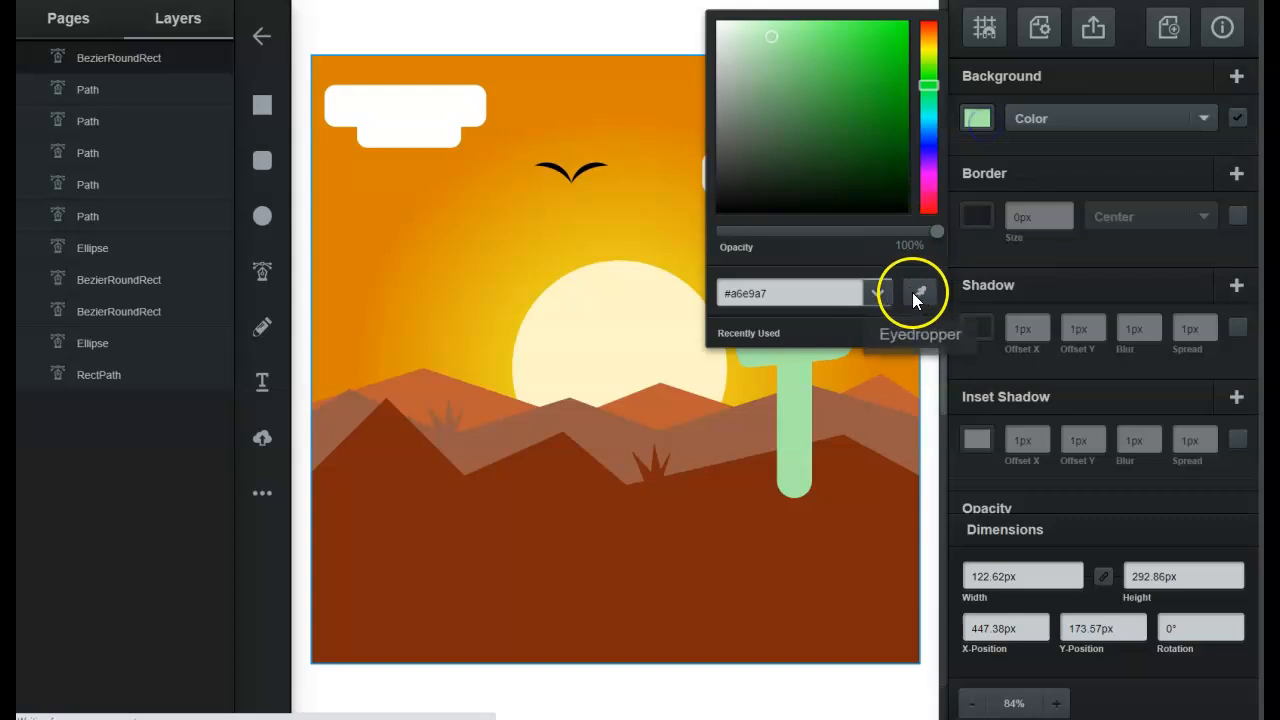
left_click(825, 521)
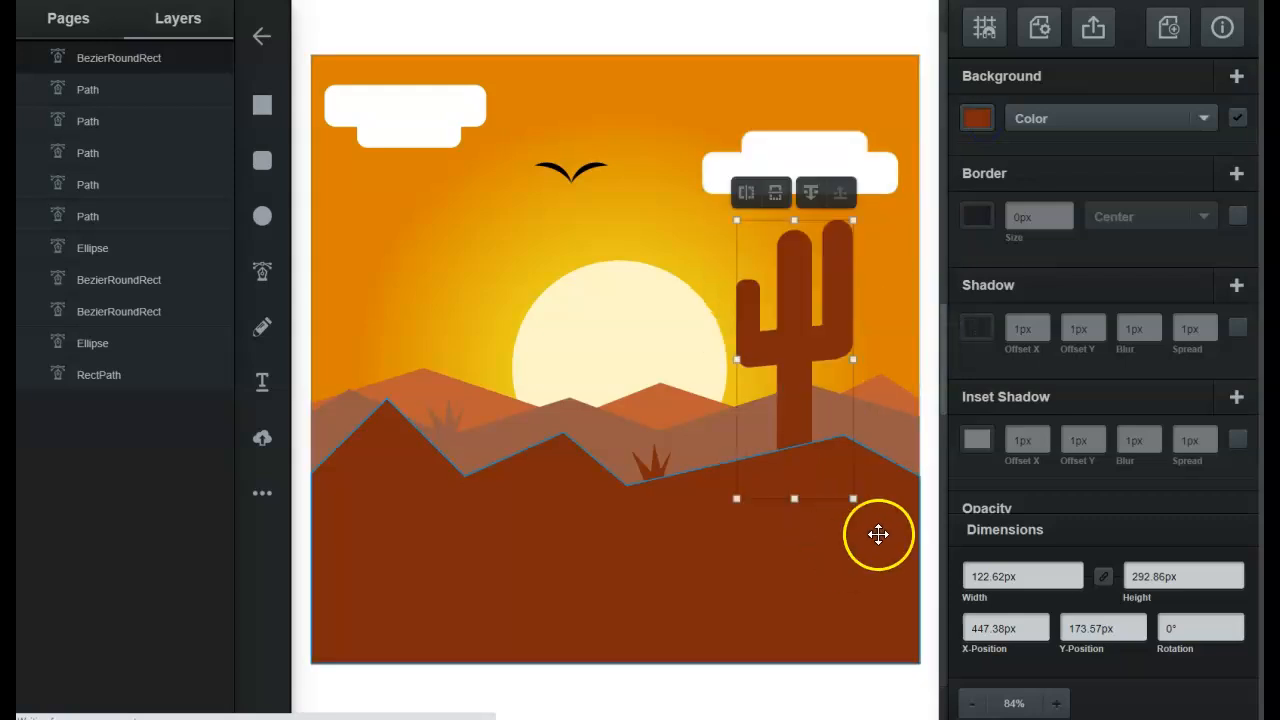
Step: Duplicate the cactus and move the copy to the left of the sun, over the left mountain slopes
left_click(928, 265)
left_click(780, 309)
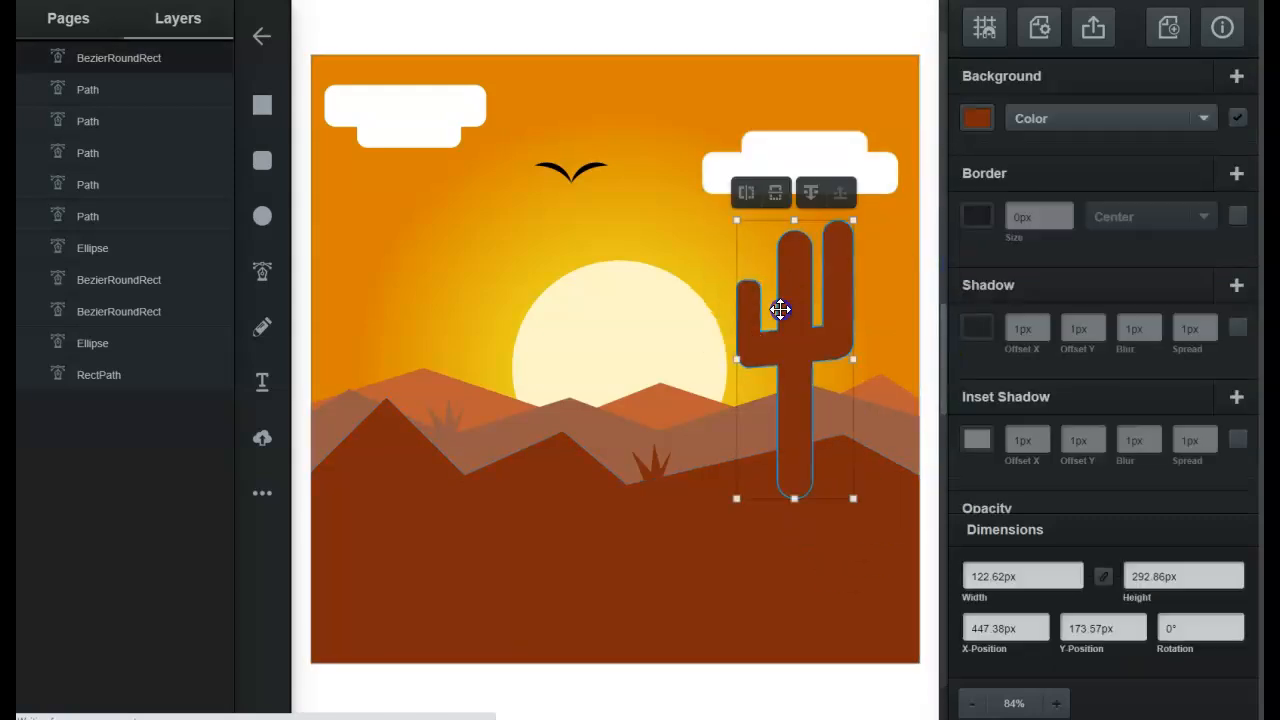
right_click(780, 309)
left_click(822, 362)
left_click_drag(783, 330, 457, 317)
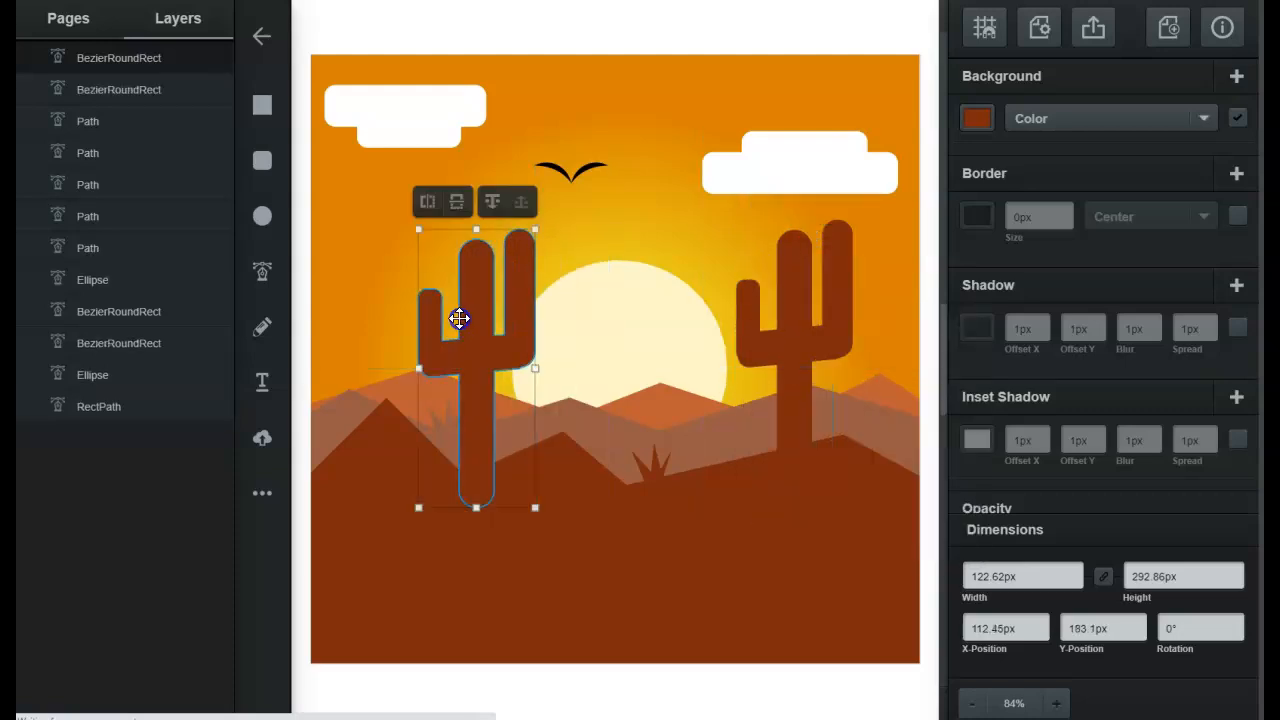
Step: Flip the cactus copy horizontally and shrink it to about 27 × 62 px, placed just above the foreground mountain's left peak
left_click(429, 204)
left_click_drag(533, 230, 392, 365)
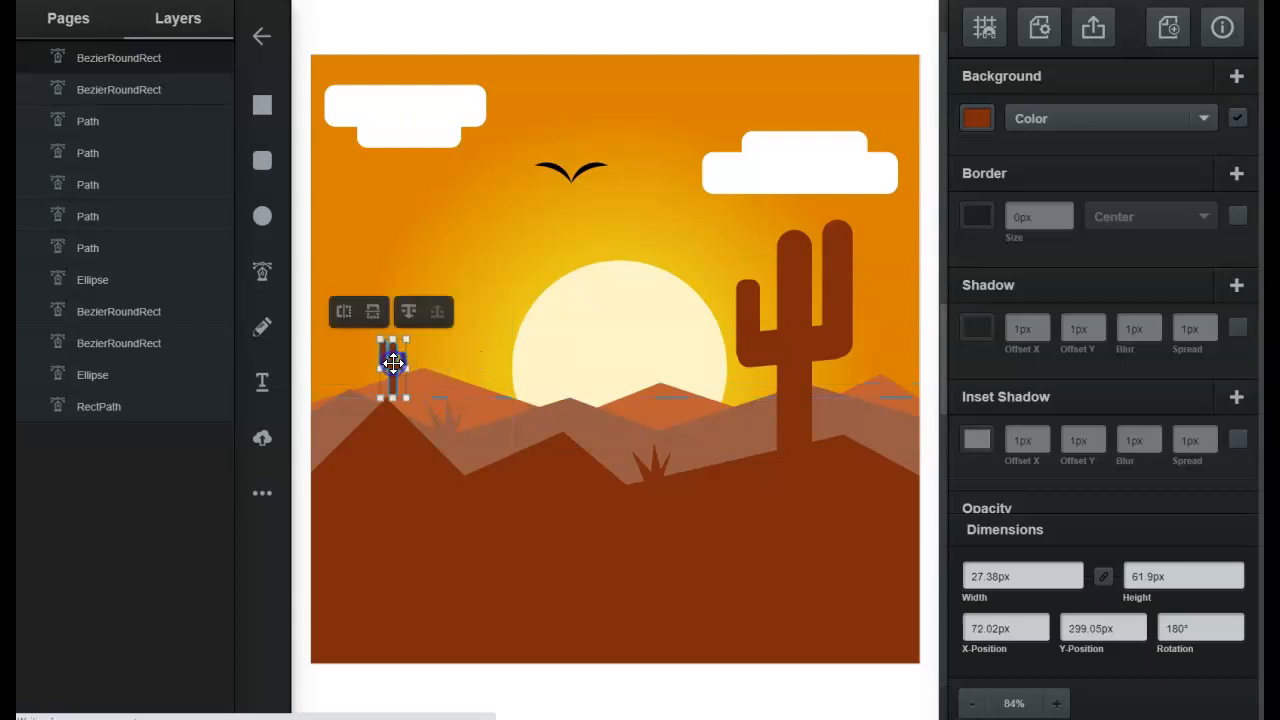
Step: Fill the small cactus with the orange sampled from the farthest mountain range, and deselect it
left_click(973, 118)
left_click(912, 290)
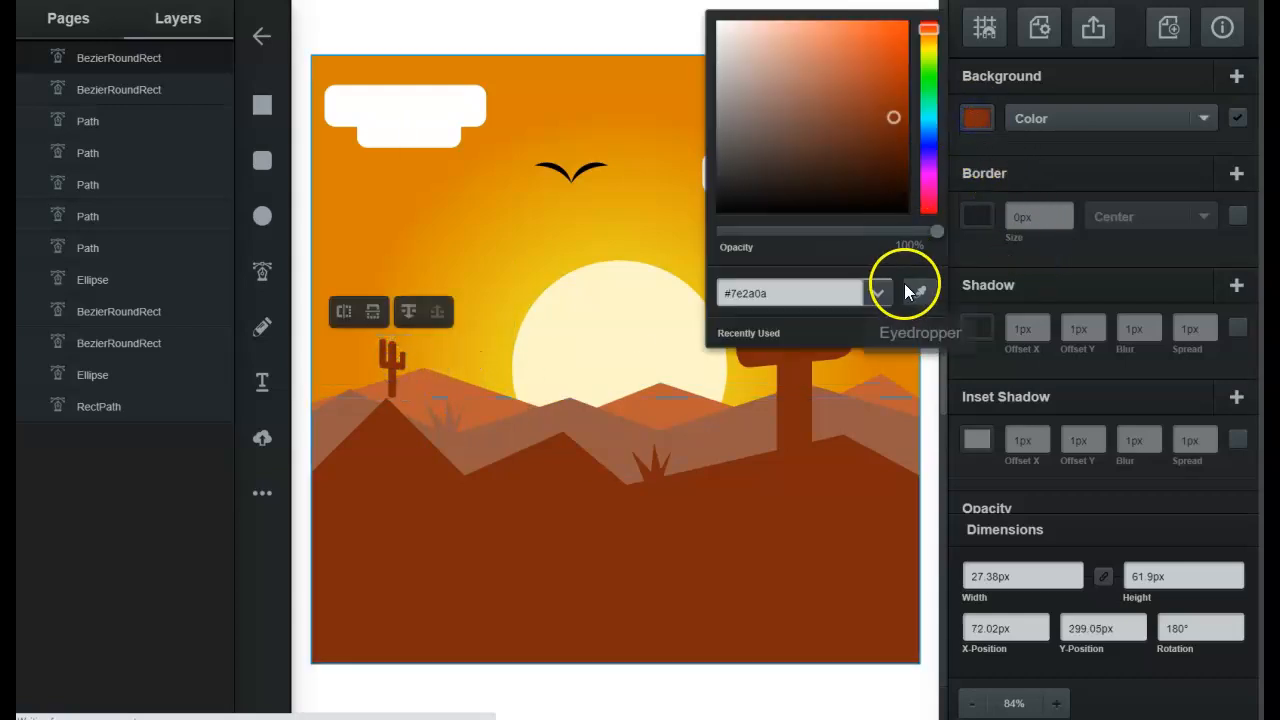
left_click(407, 380)
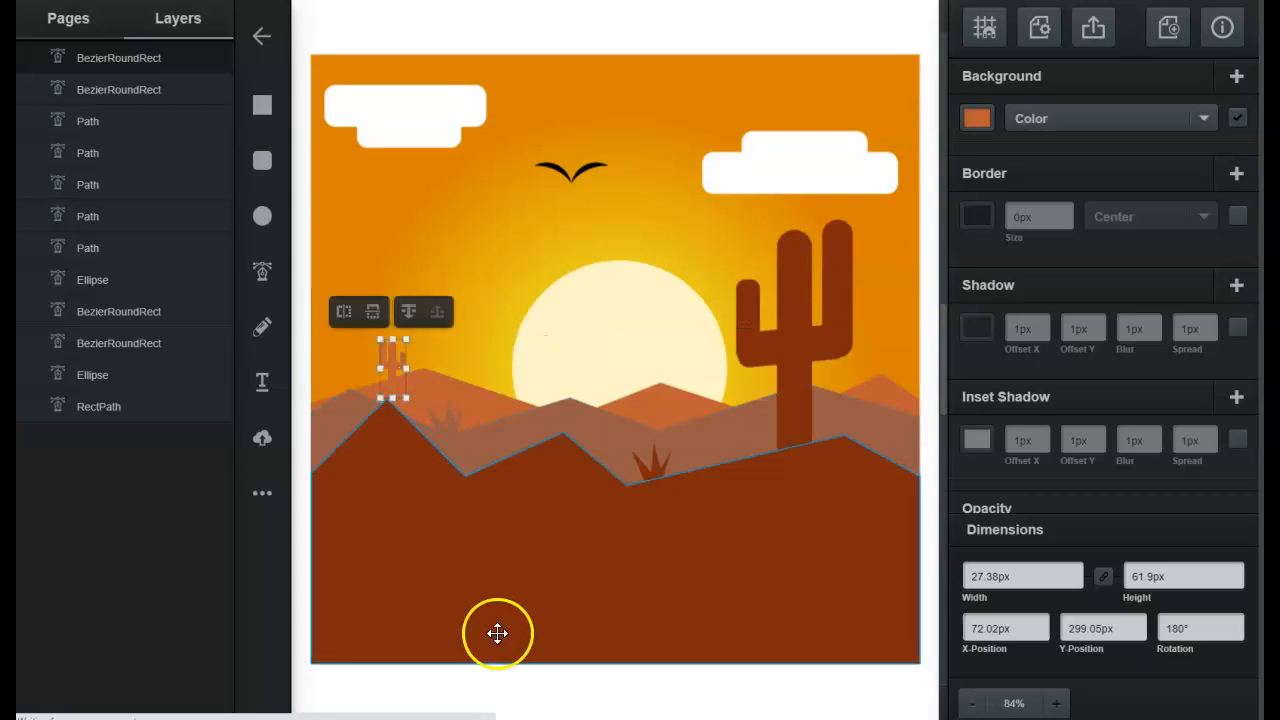
left_click(509, 686)
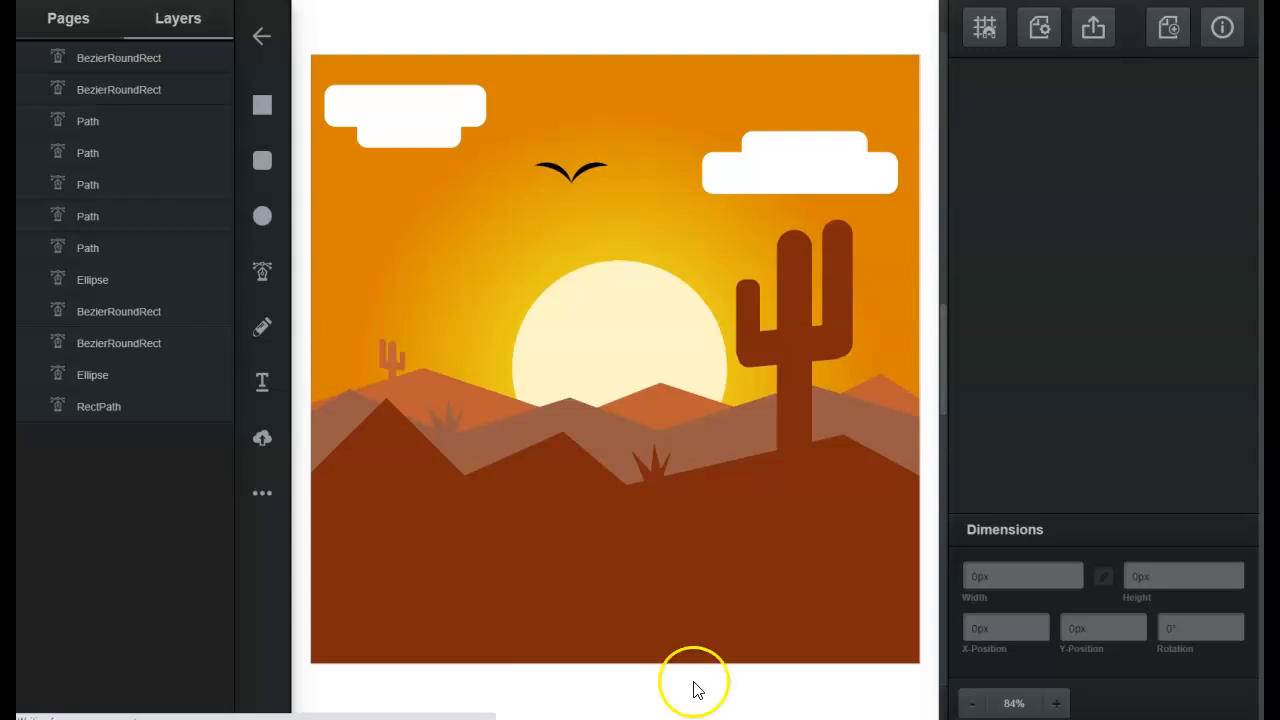
Step: Open the export preview for the finished landscape page
left_click(1093, 30)
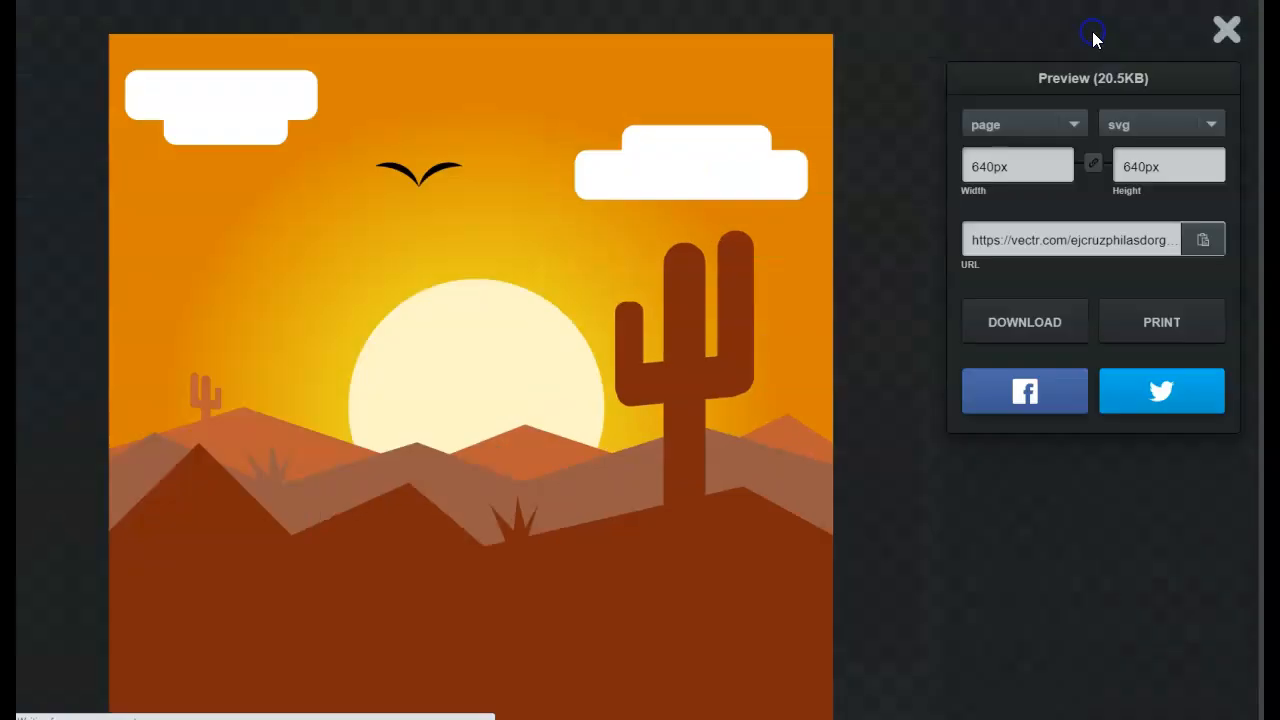